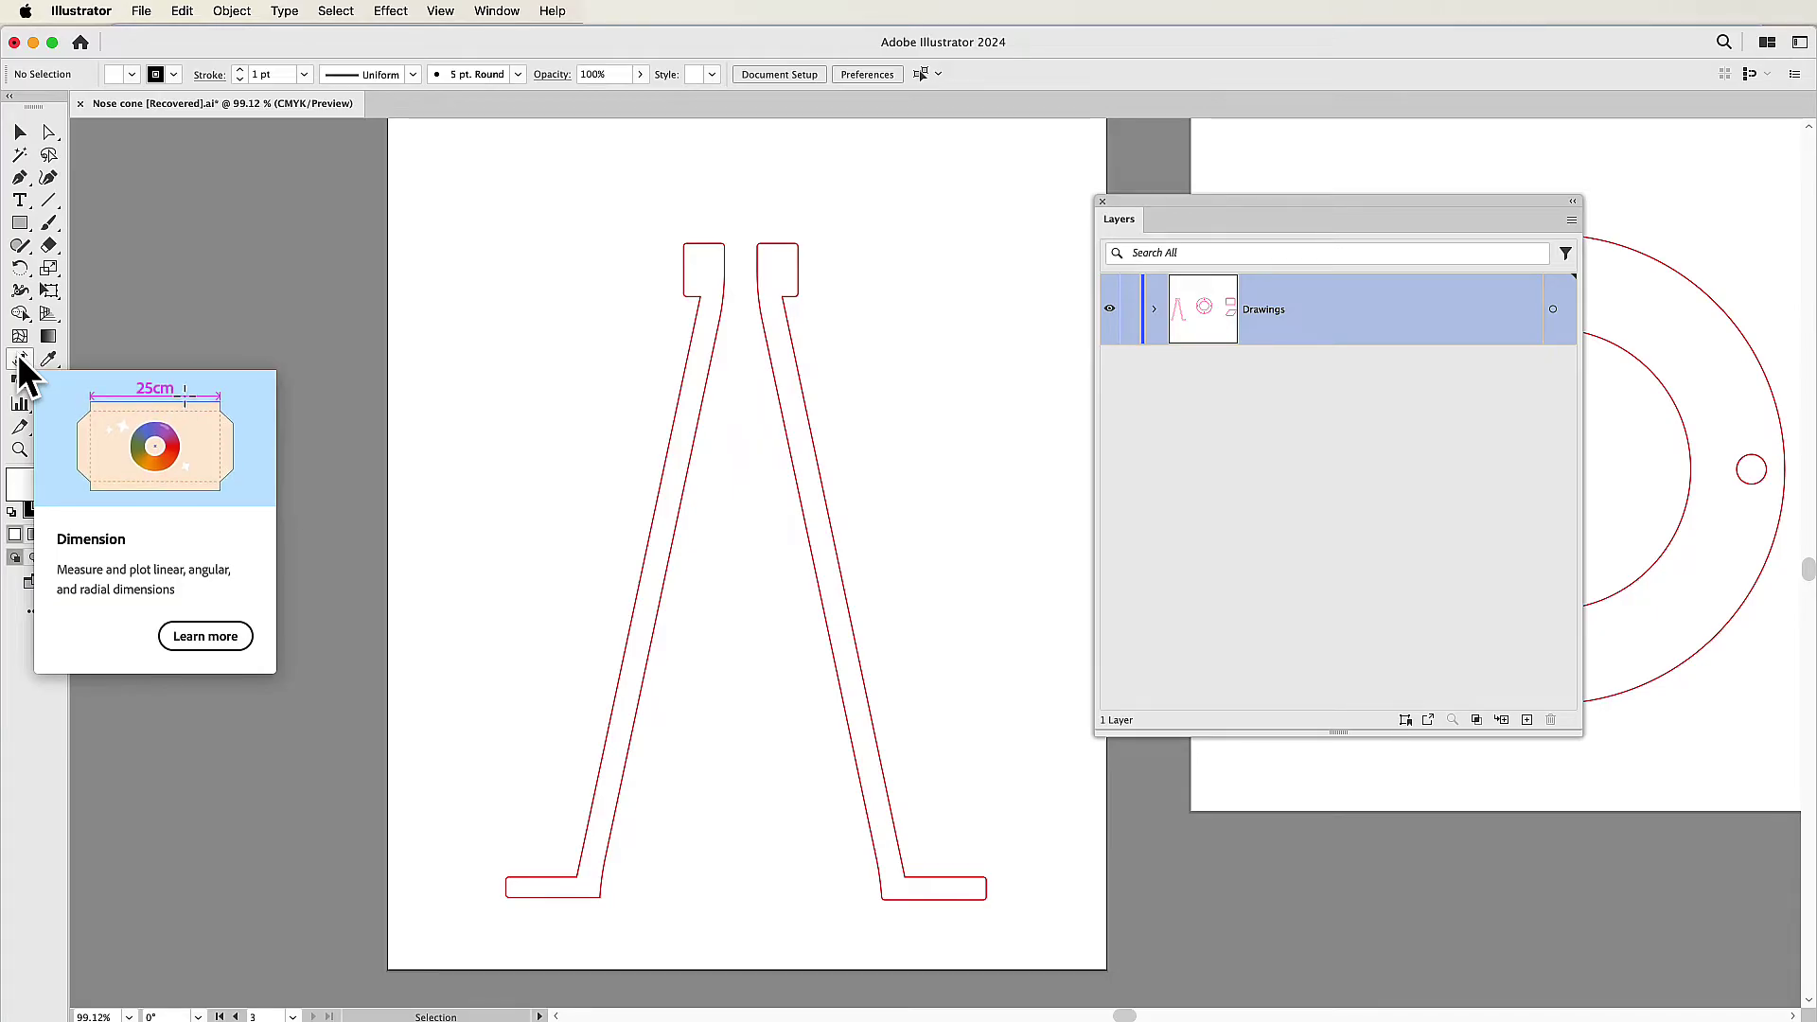
- Dimension the left leg's outer edge at 9.074 in, then toggle the Dimensions layer's visibility to check it
left_click(19, 359)
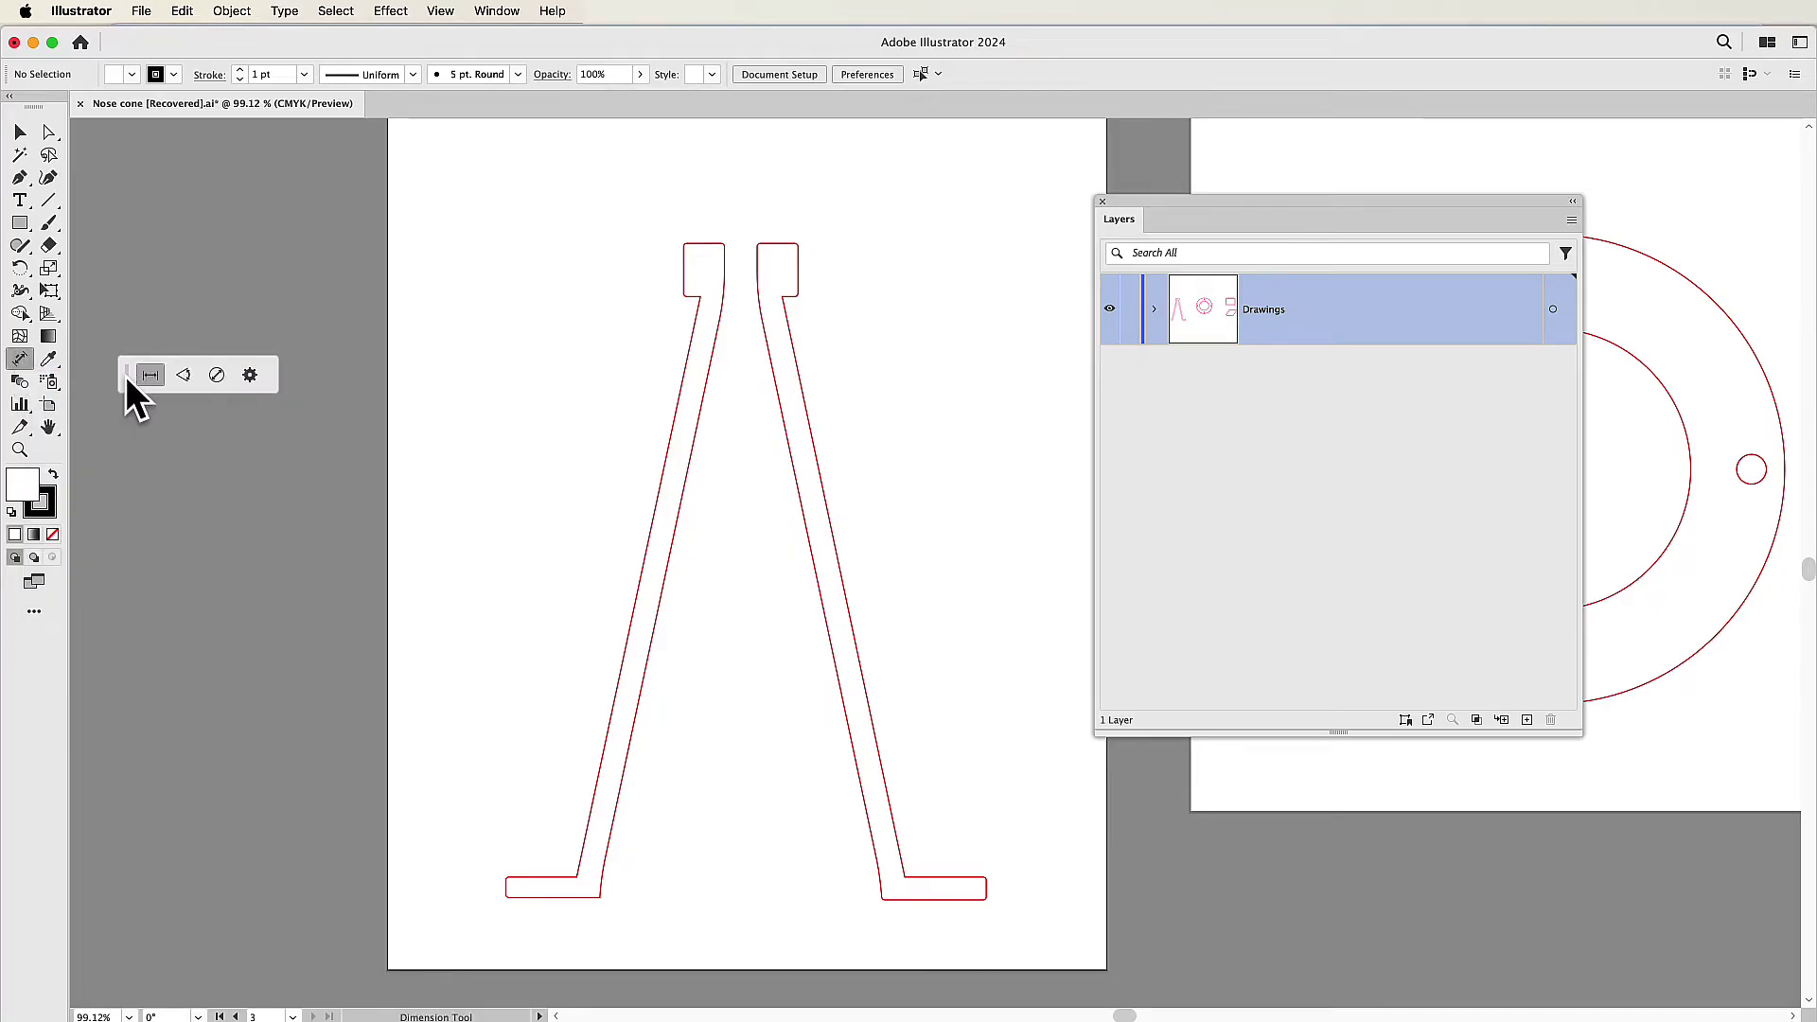
left_click_drag(125, 374, 422, 308)
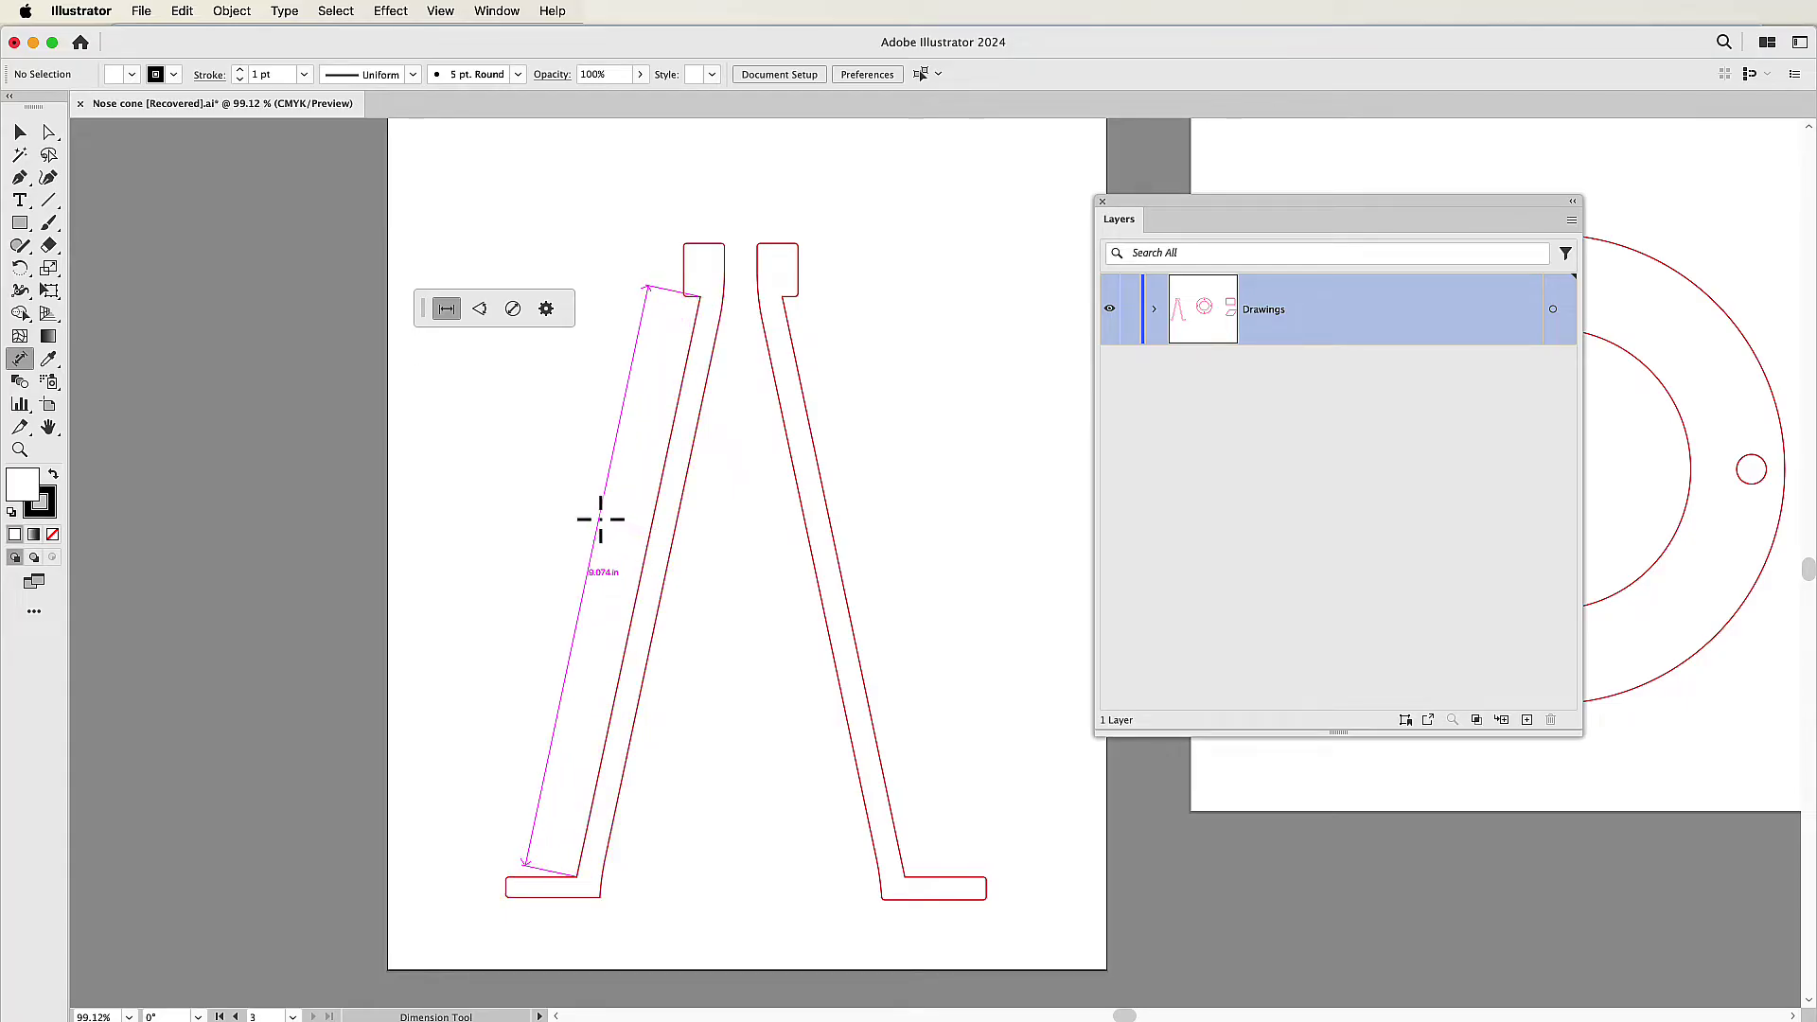
left_click(600, 519)
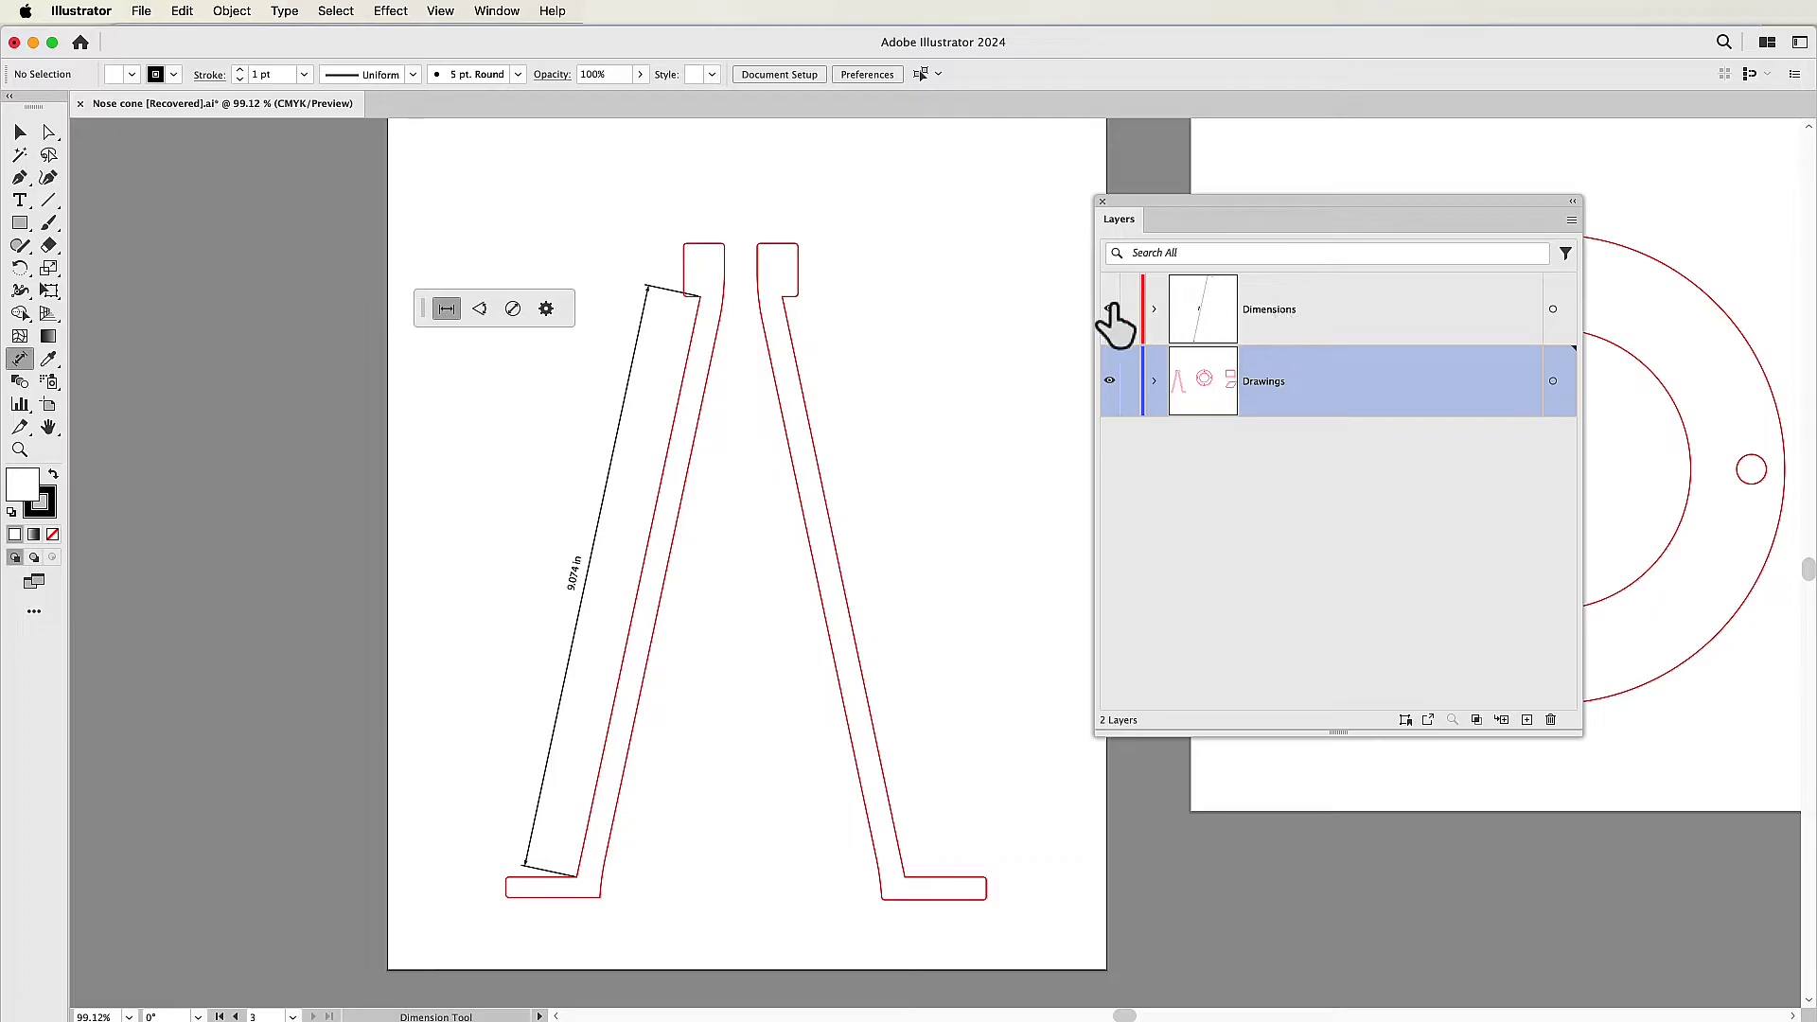
left_click(1109, 308)
left_click(1109, 309)
- Zoom into the top tabs, place a 0.526 in width dimension above the left tab, and select the left leg's outline
key("z")
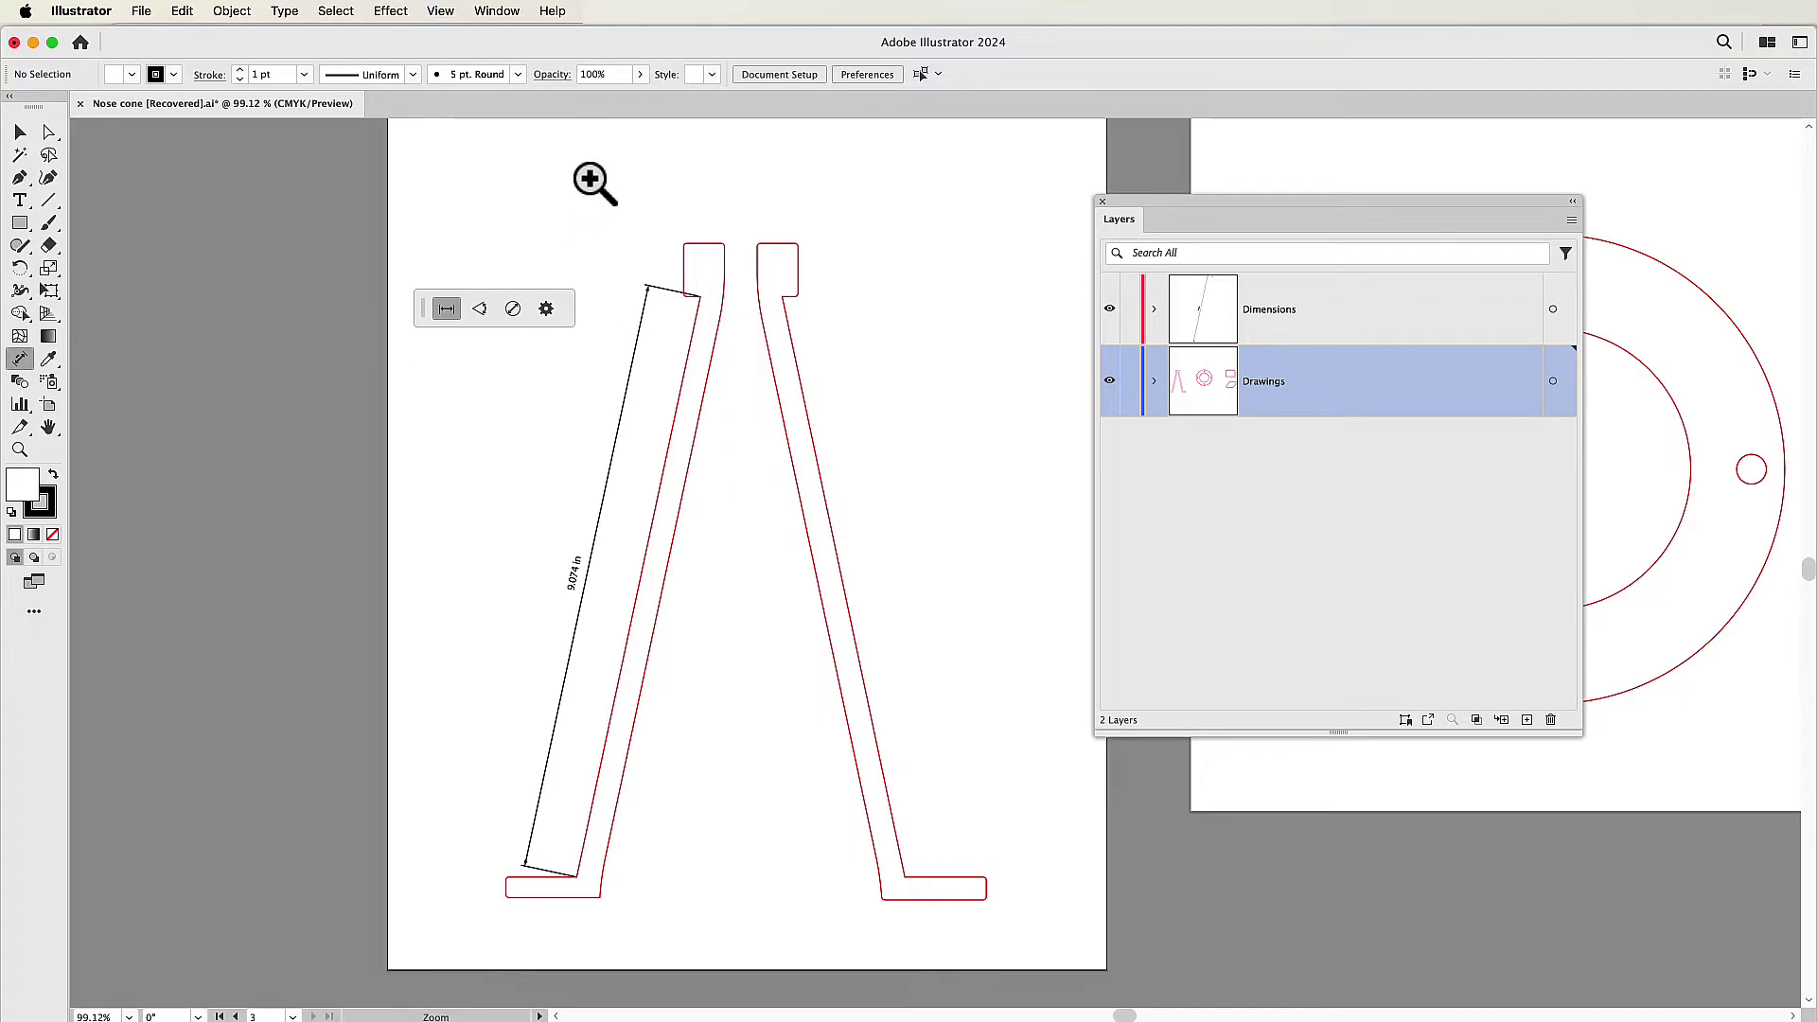
mouse_move(615, 184)
left_mouse_down()
mouse_move(843, 331)
mouse_move(909, 405)
mouse_move(592, 458)
mouse_move(642, 439)
left_mouse_up()
key("space")
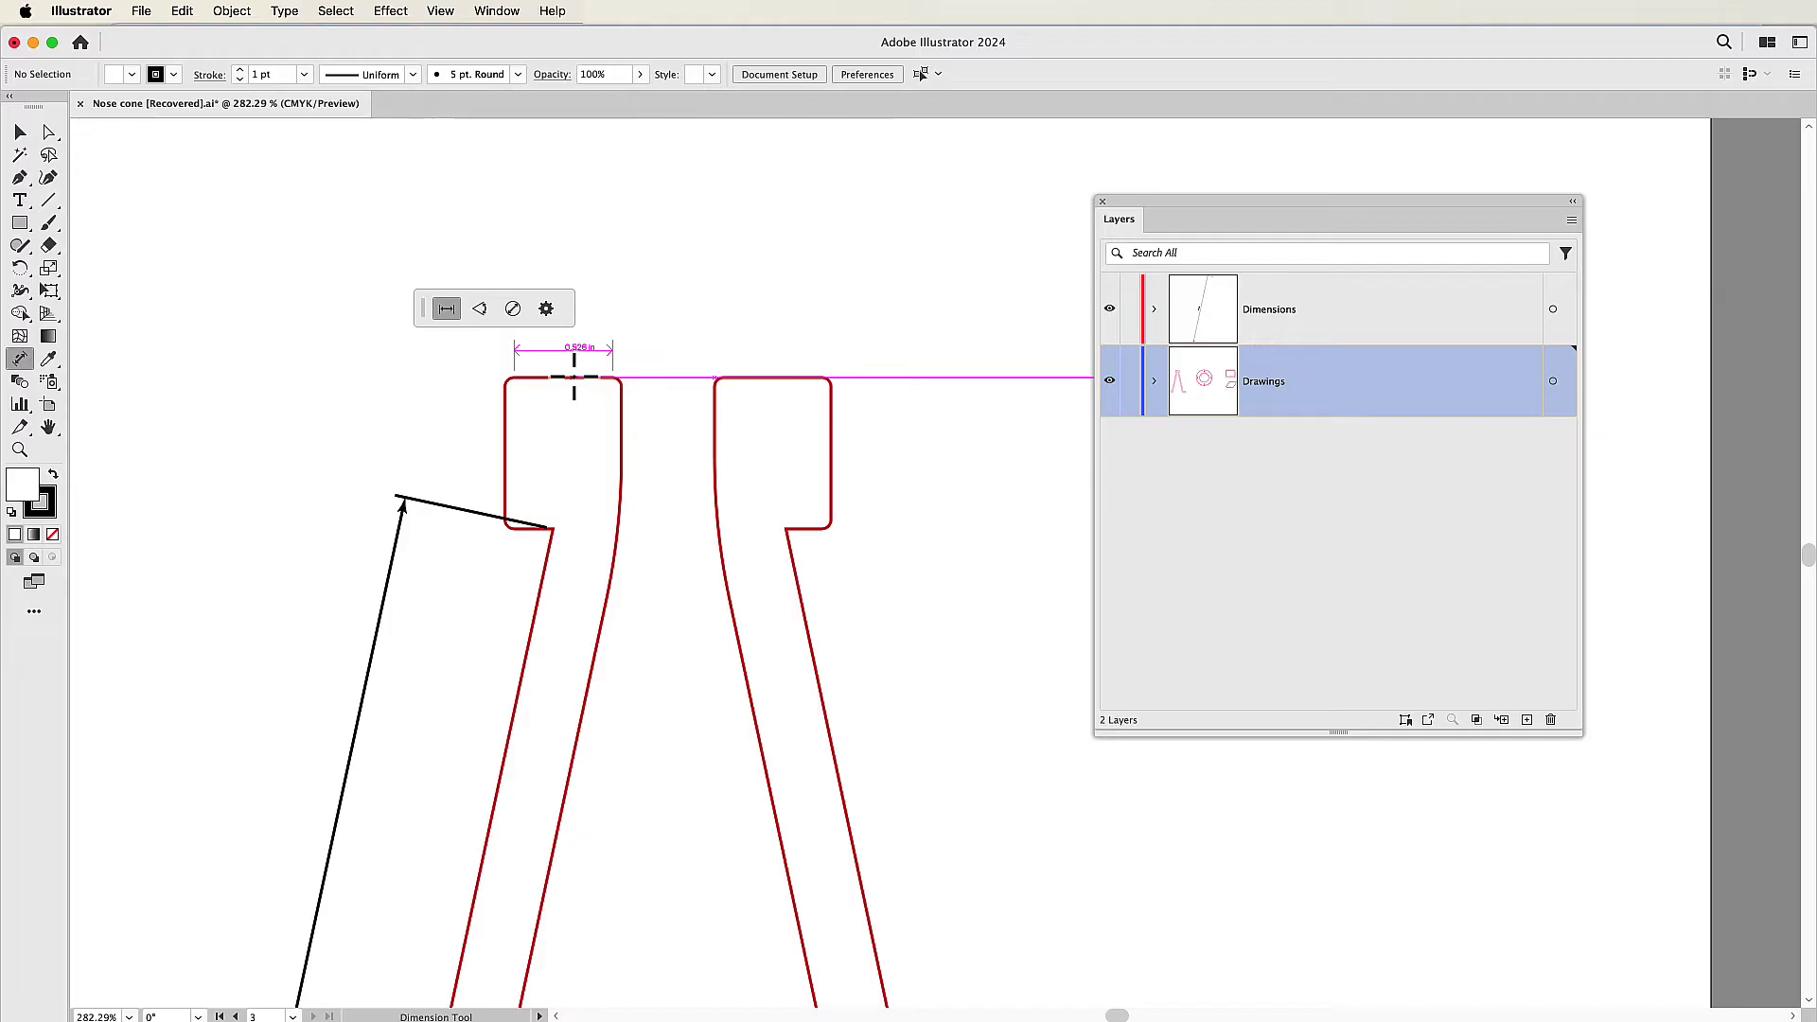
left_click_drag(575, 377, 581, 241)
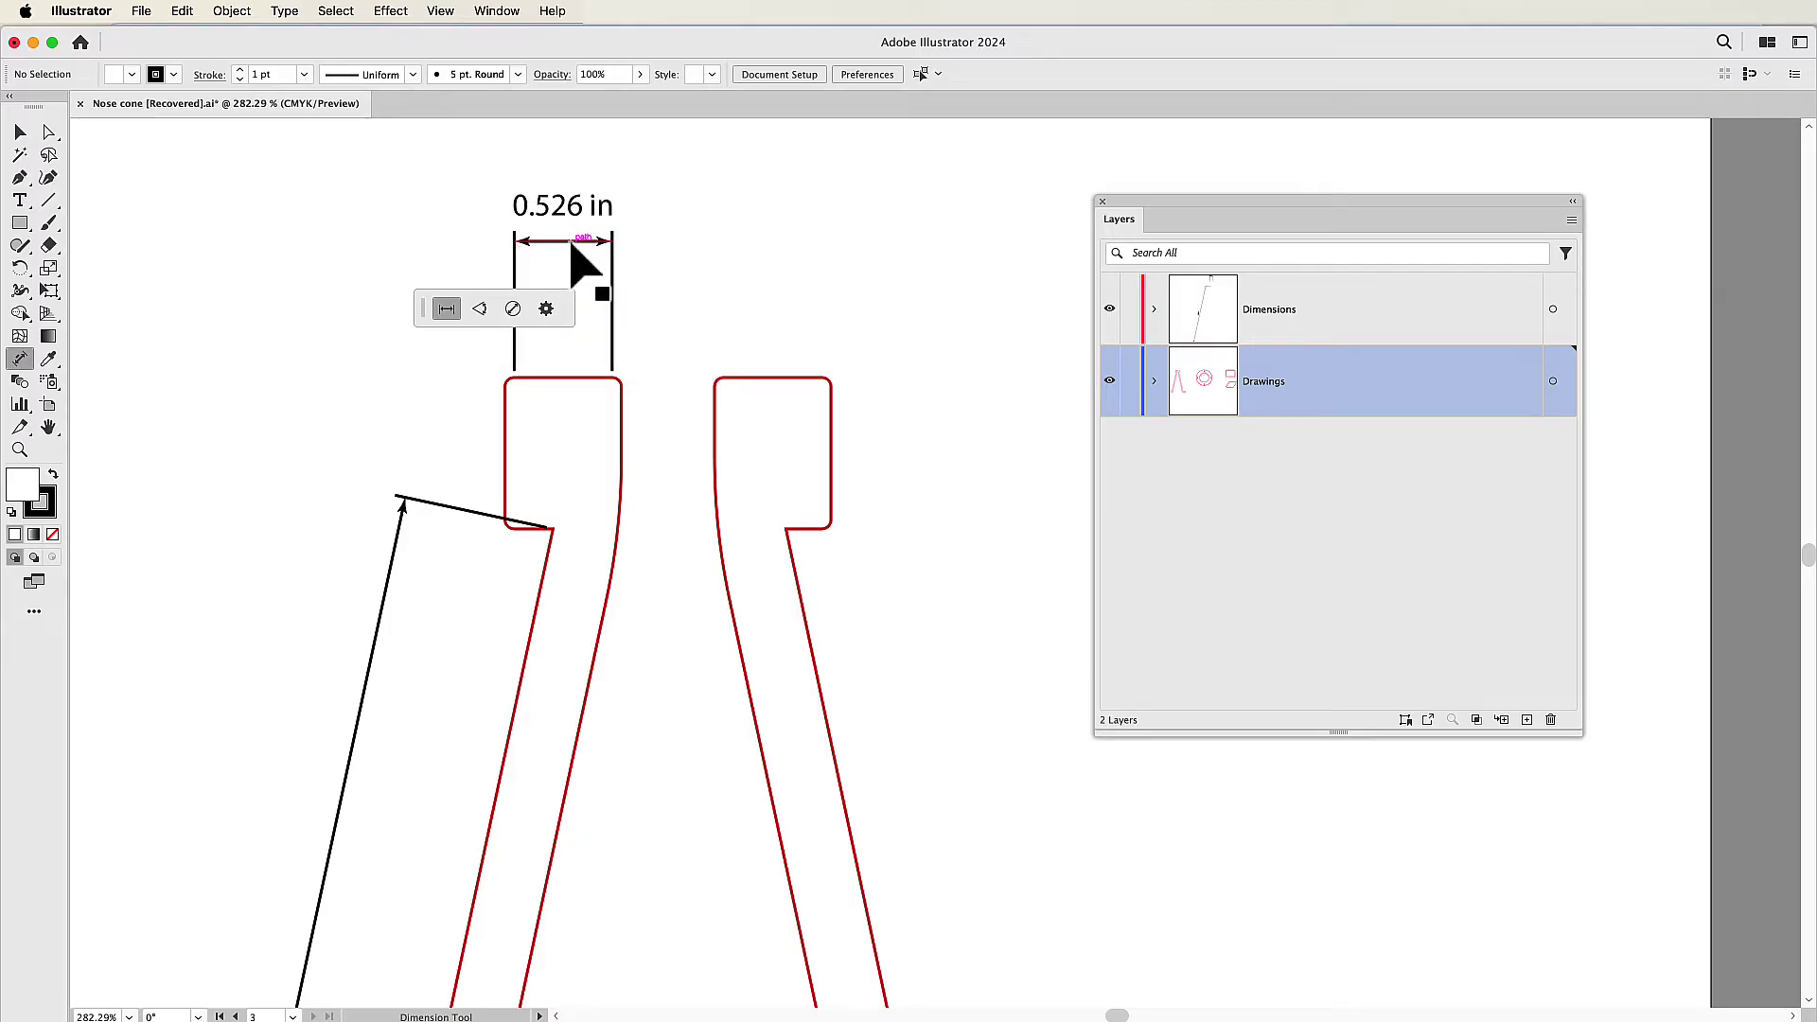
scroll(690, 280, "left", 5)
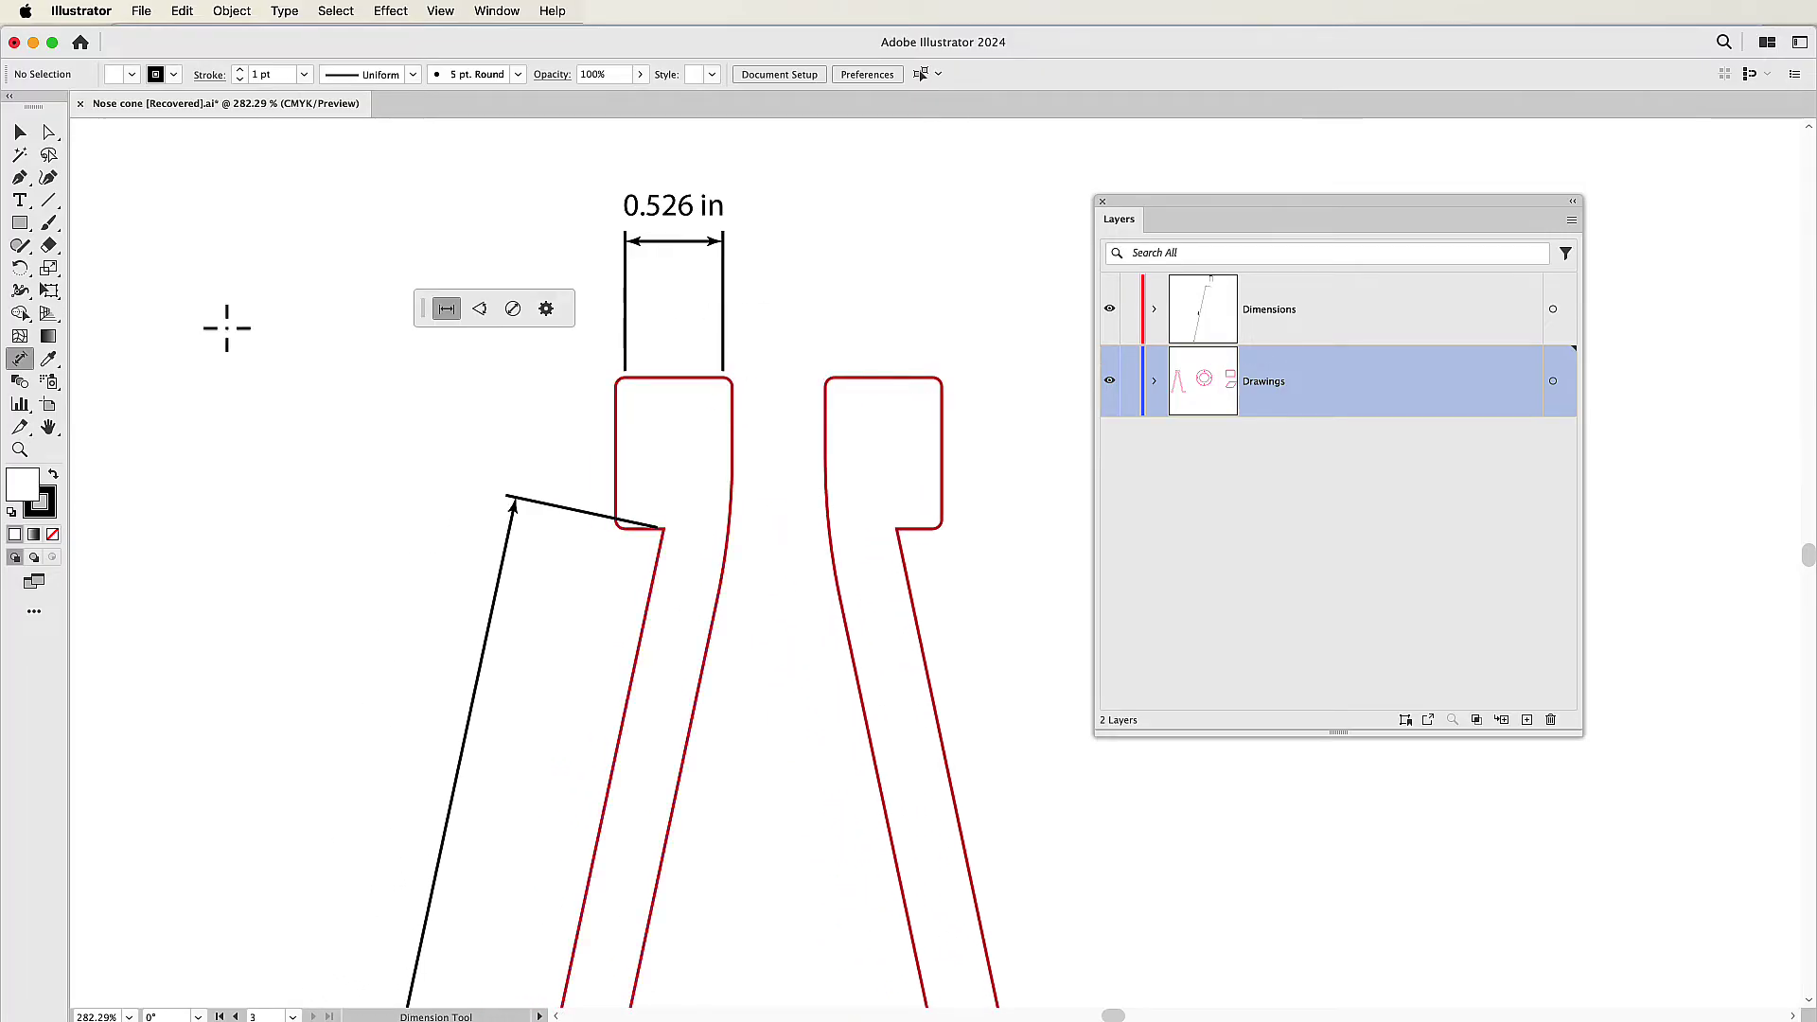
left_click(49, 132)
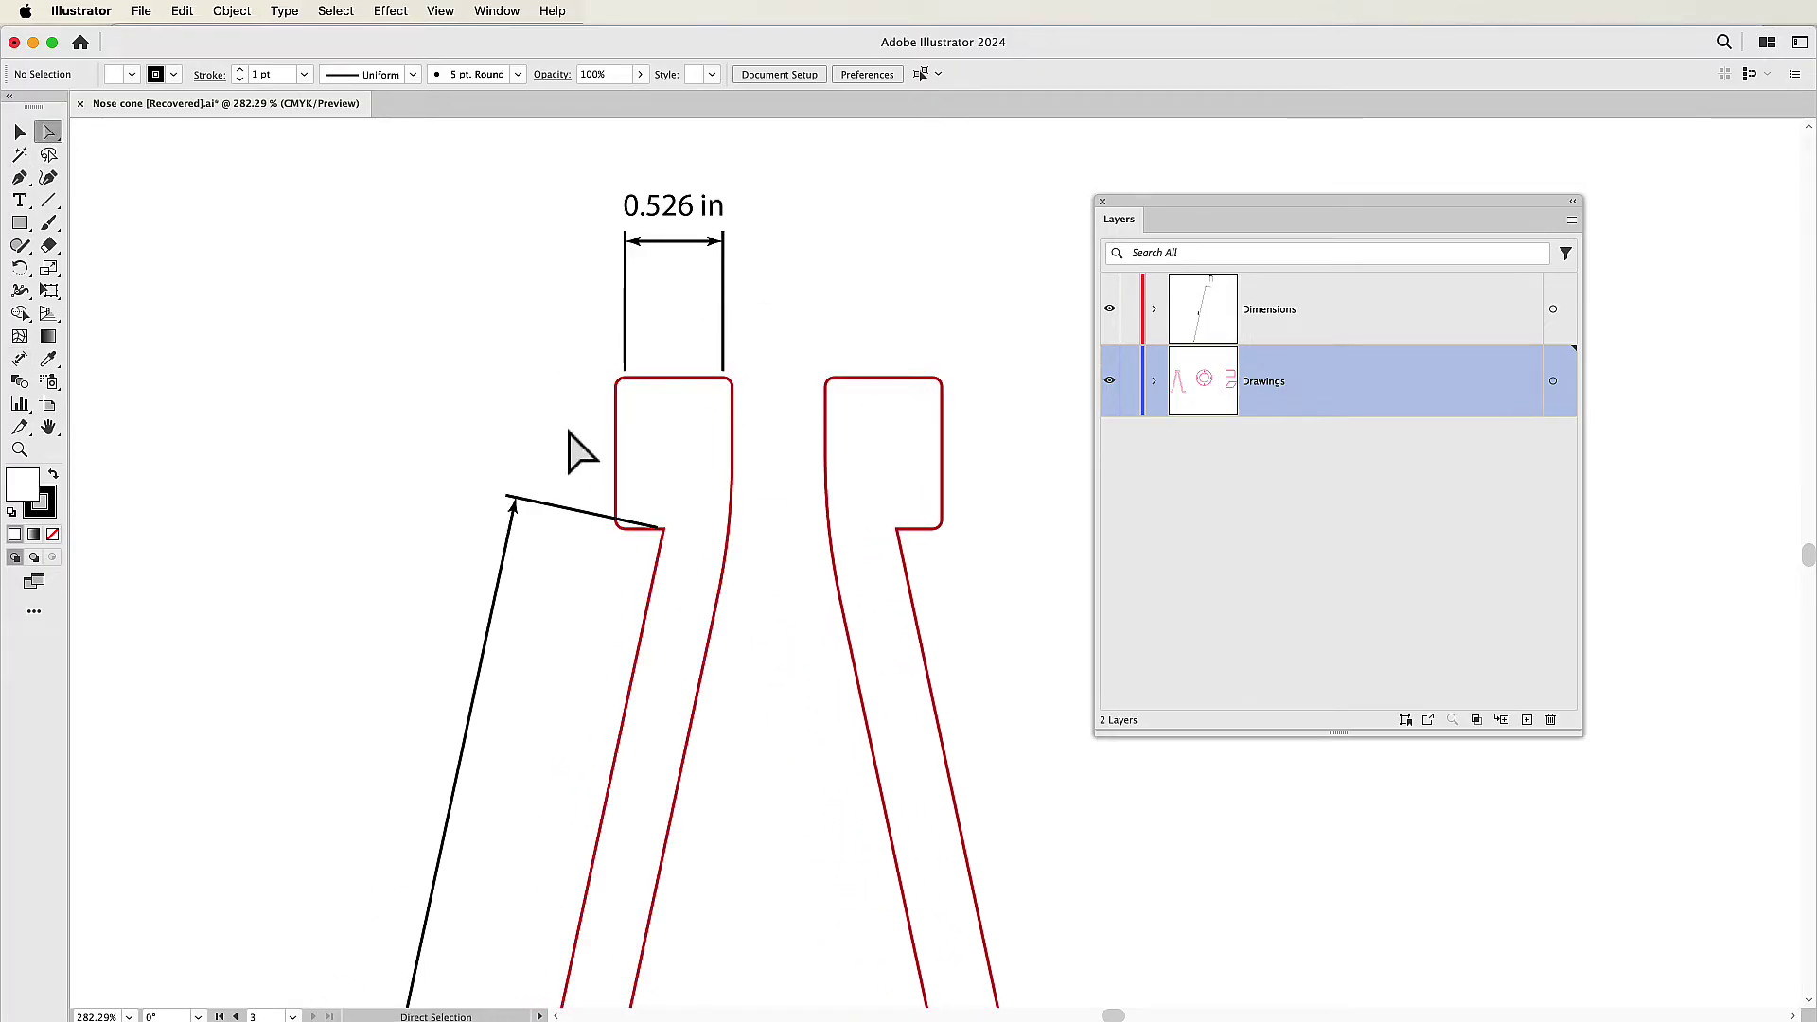
left_click(684, 379)
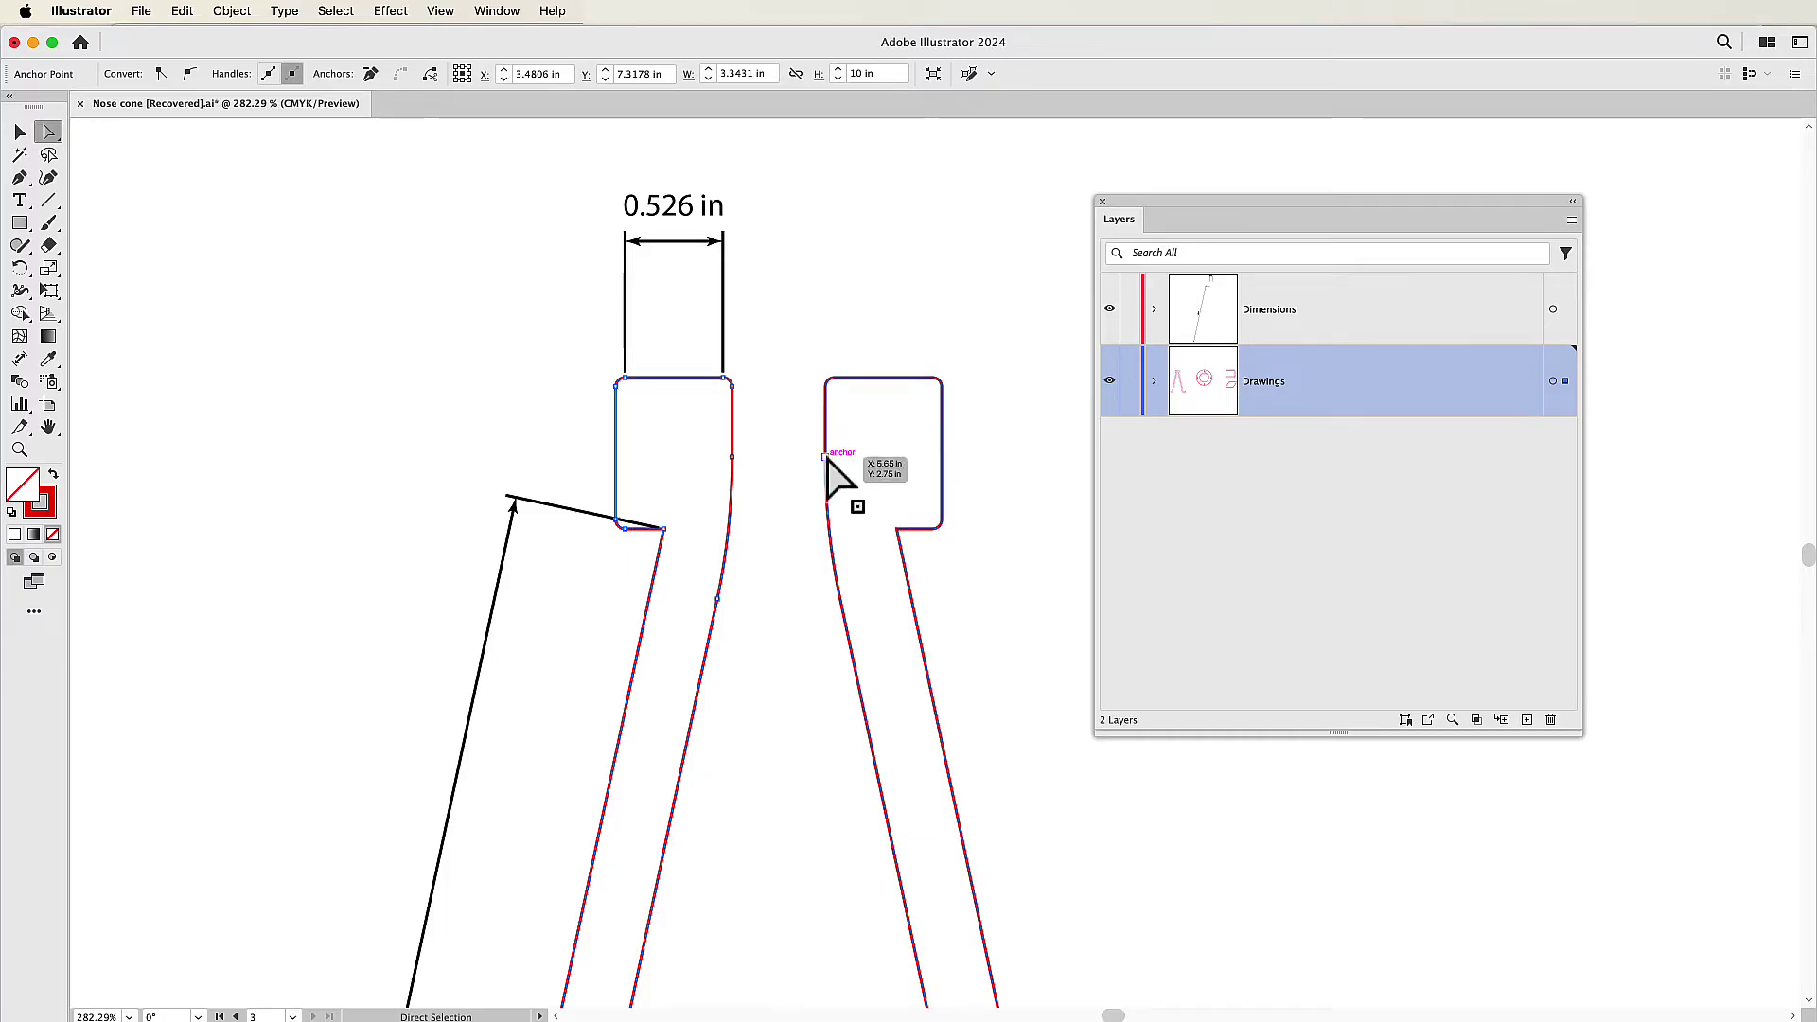
- Add a 0.625 in width dimension across the right tab, level with the 0.526 in one, and deselect
left_click(19, 360)
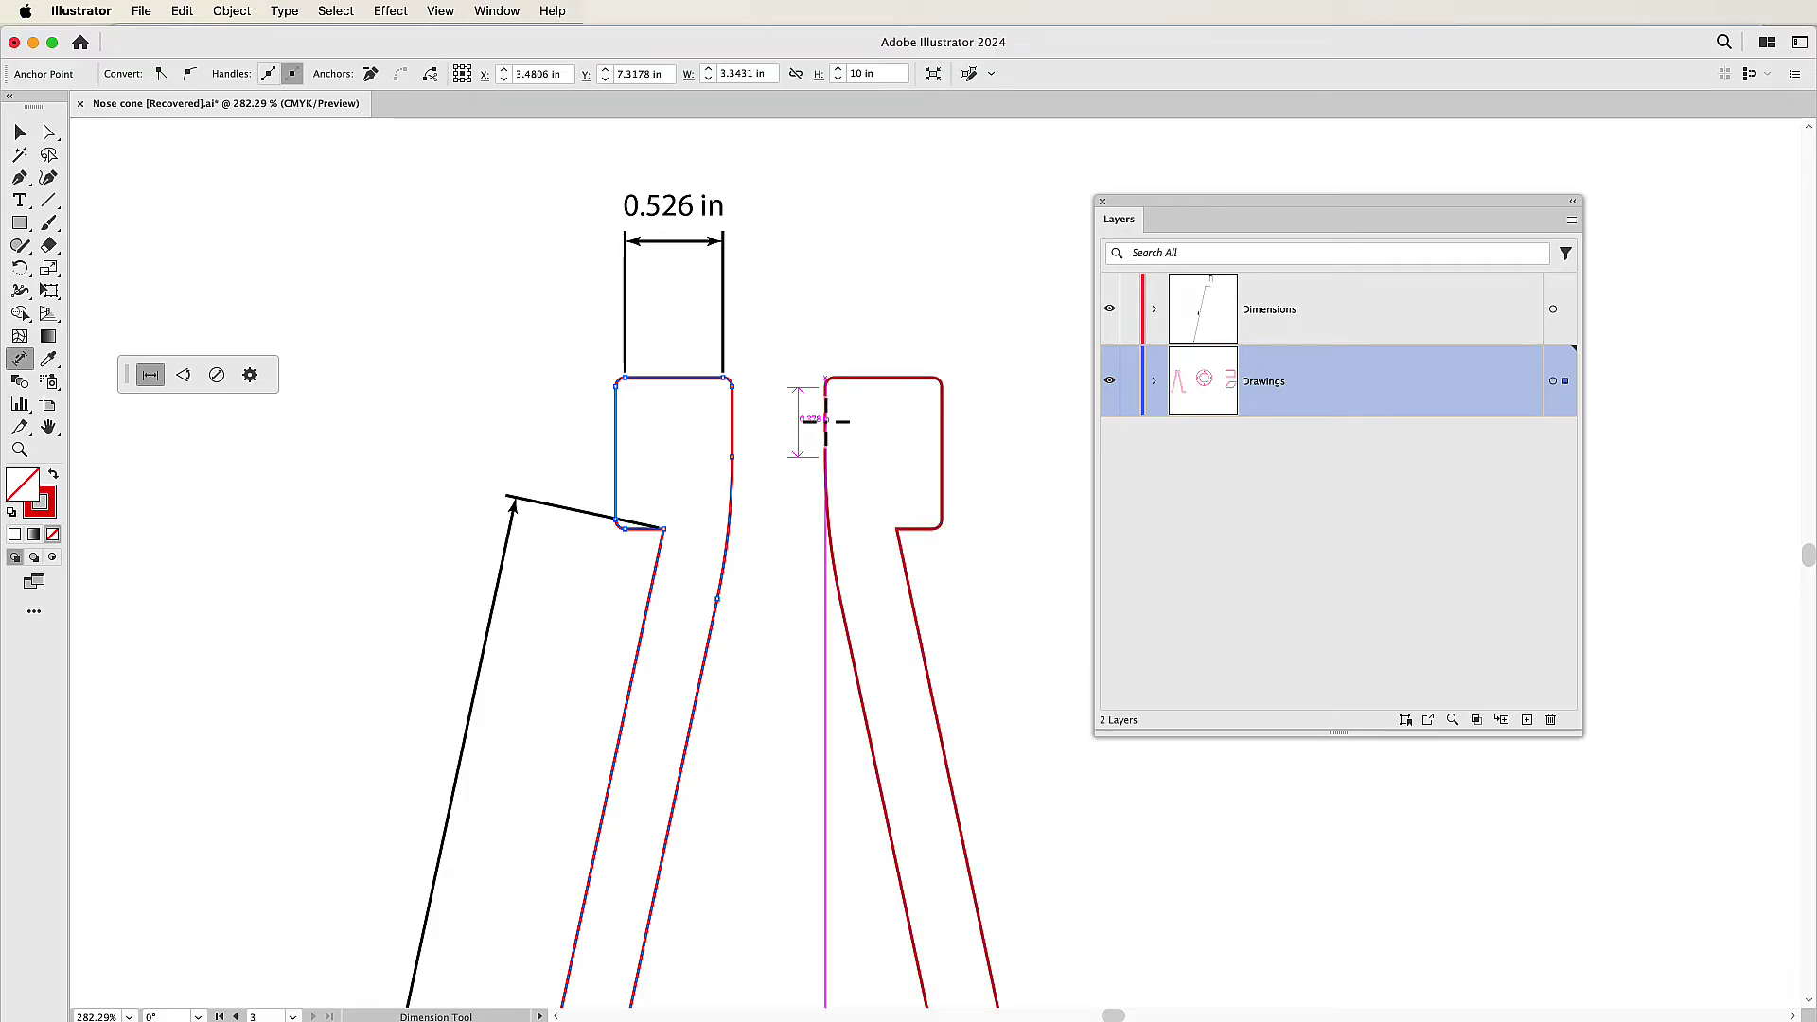
left_click_drag(825, 421, 882, 268)
scroll(940, 427, "up", 1)
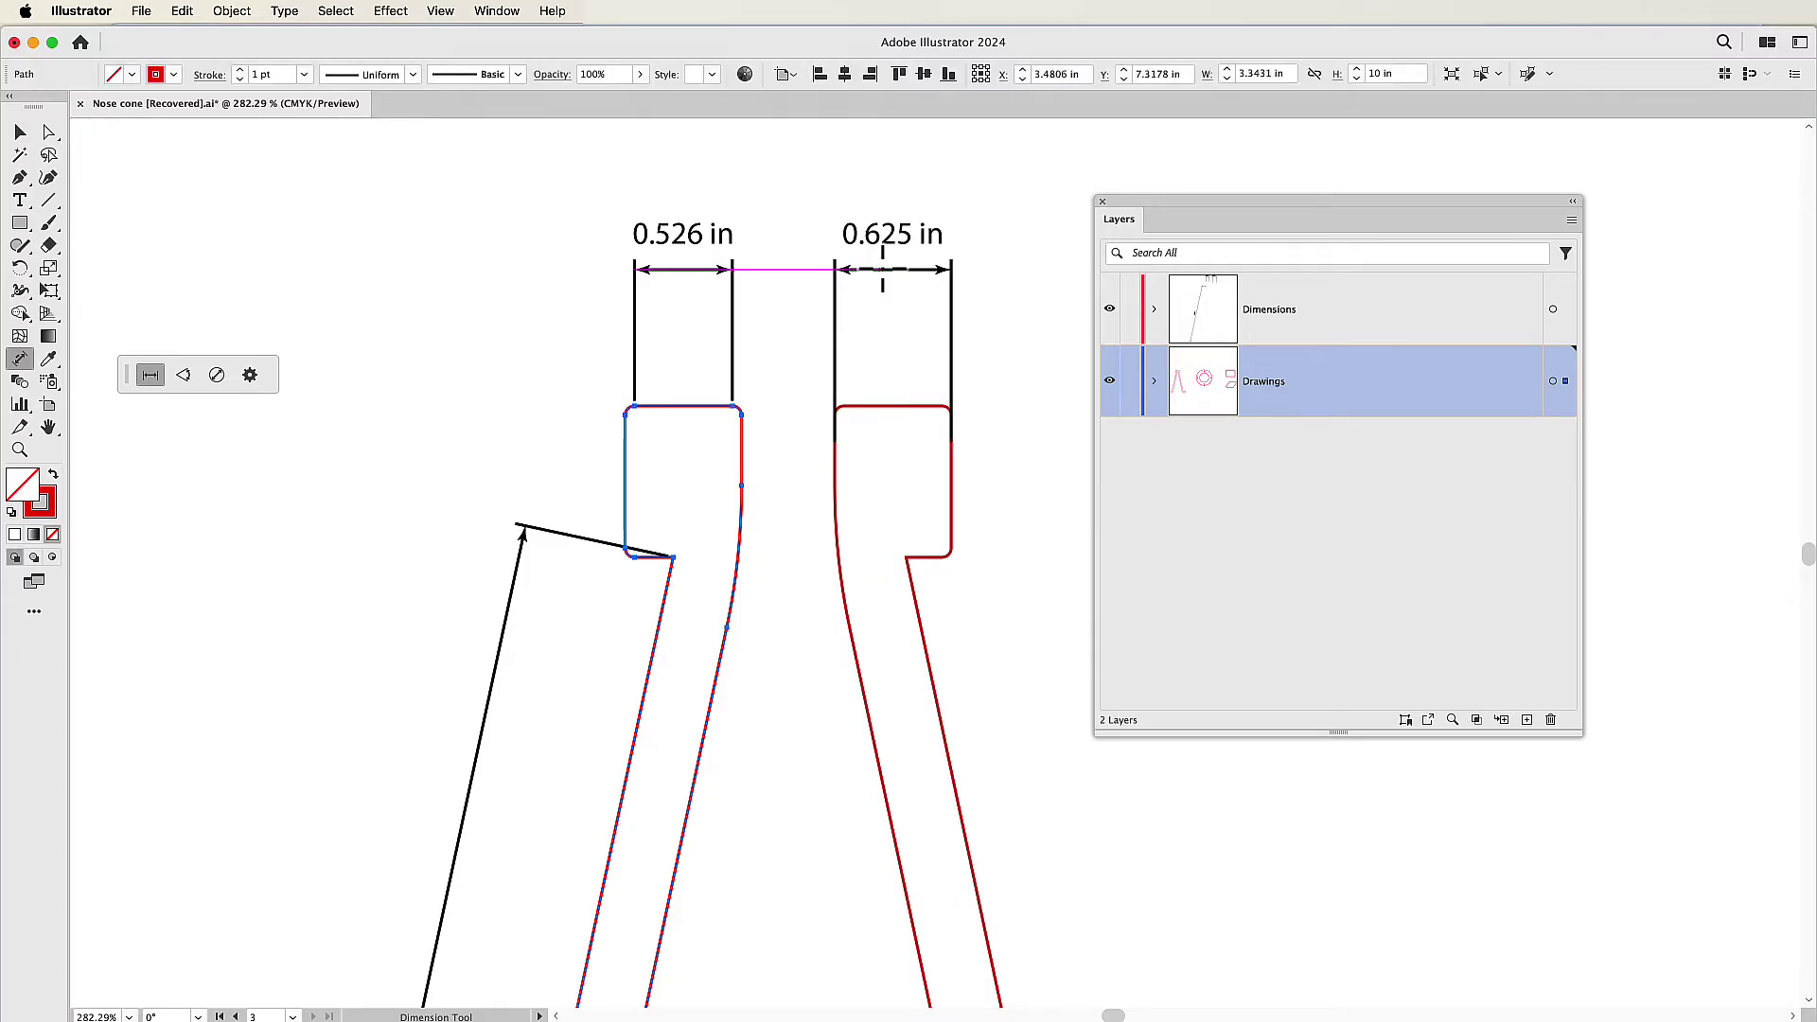
left_click(20, 133)
left_click(797, 428)
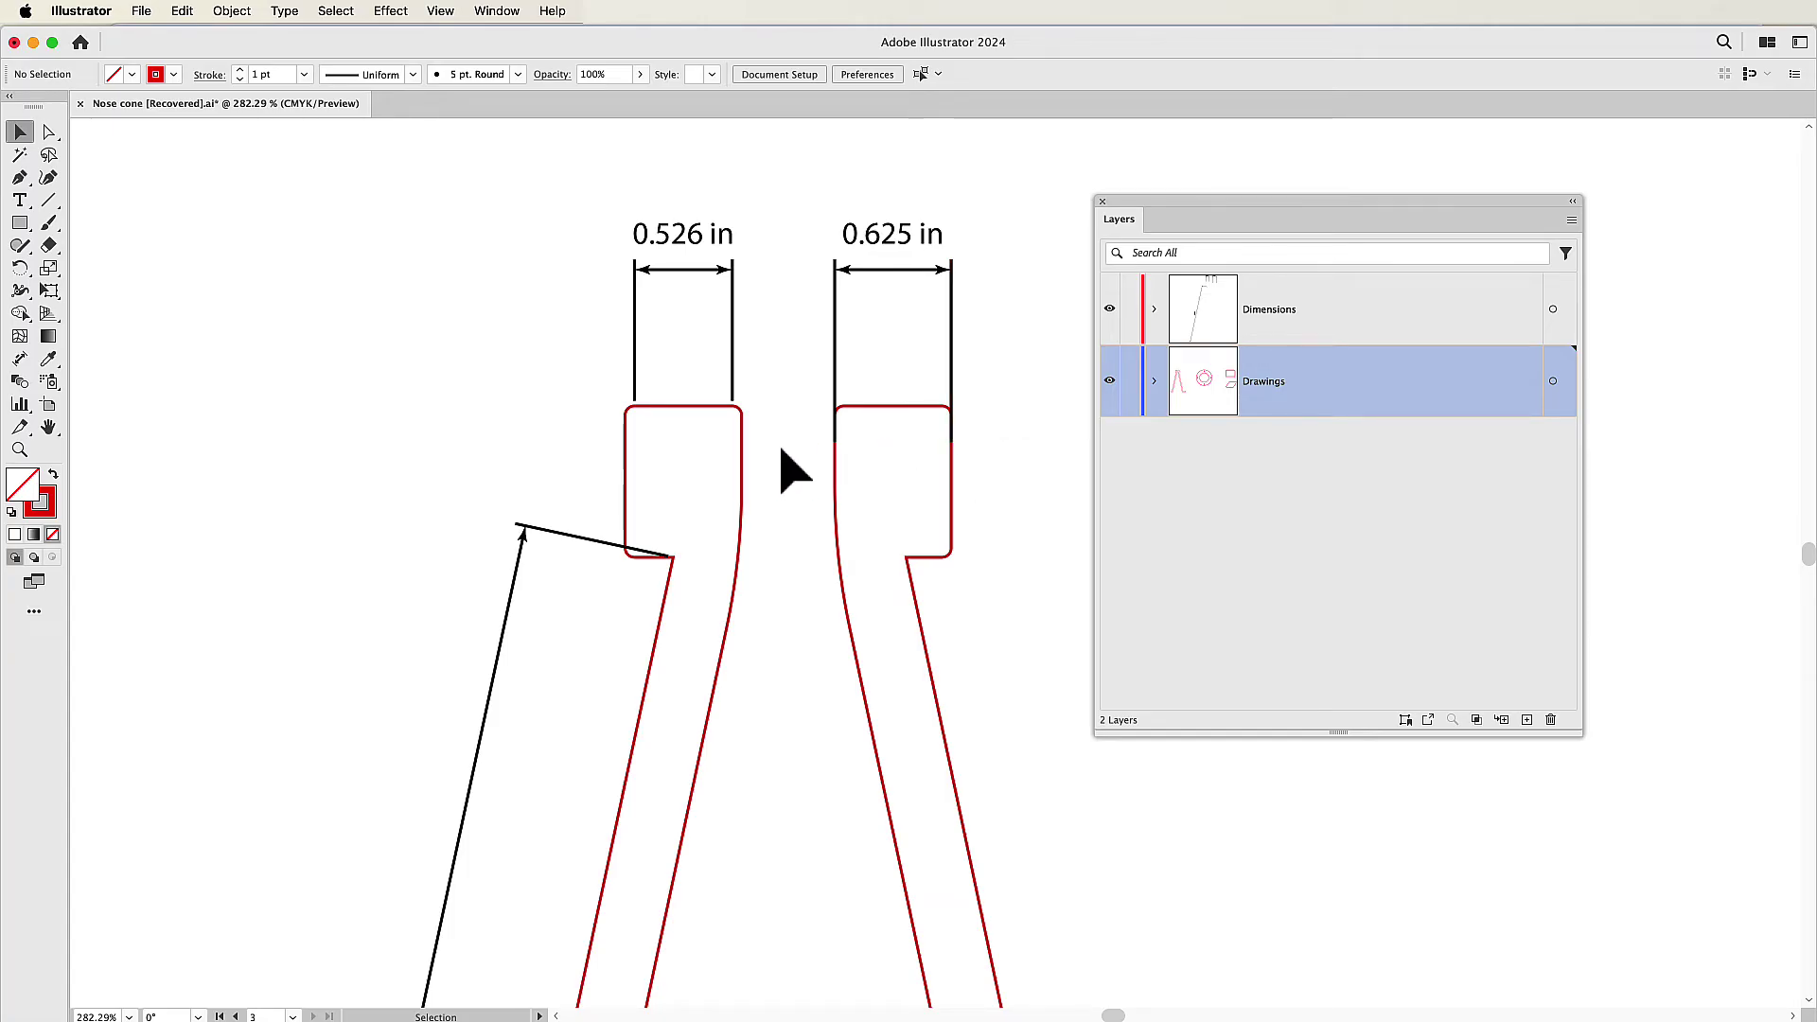
- Zoom out and dimension the left leg's inner edge at 8.387 in beside the outer-edge dimension
key("super+minus")
key("super+minus")
key("super+minus")
key("super+minus")
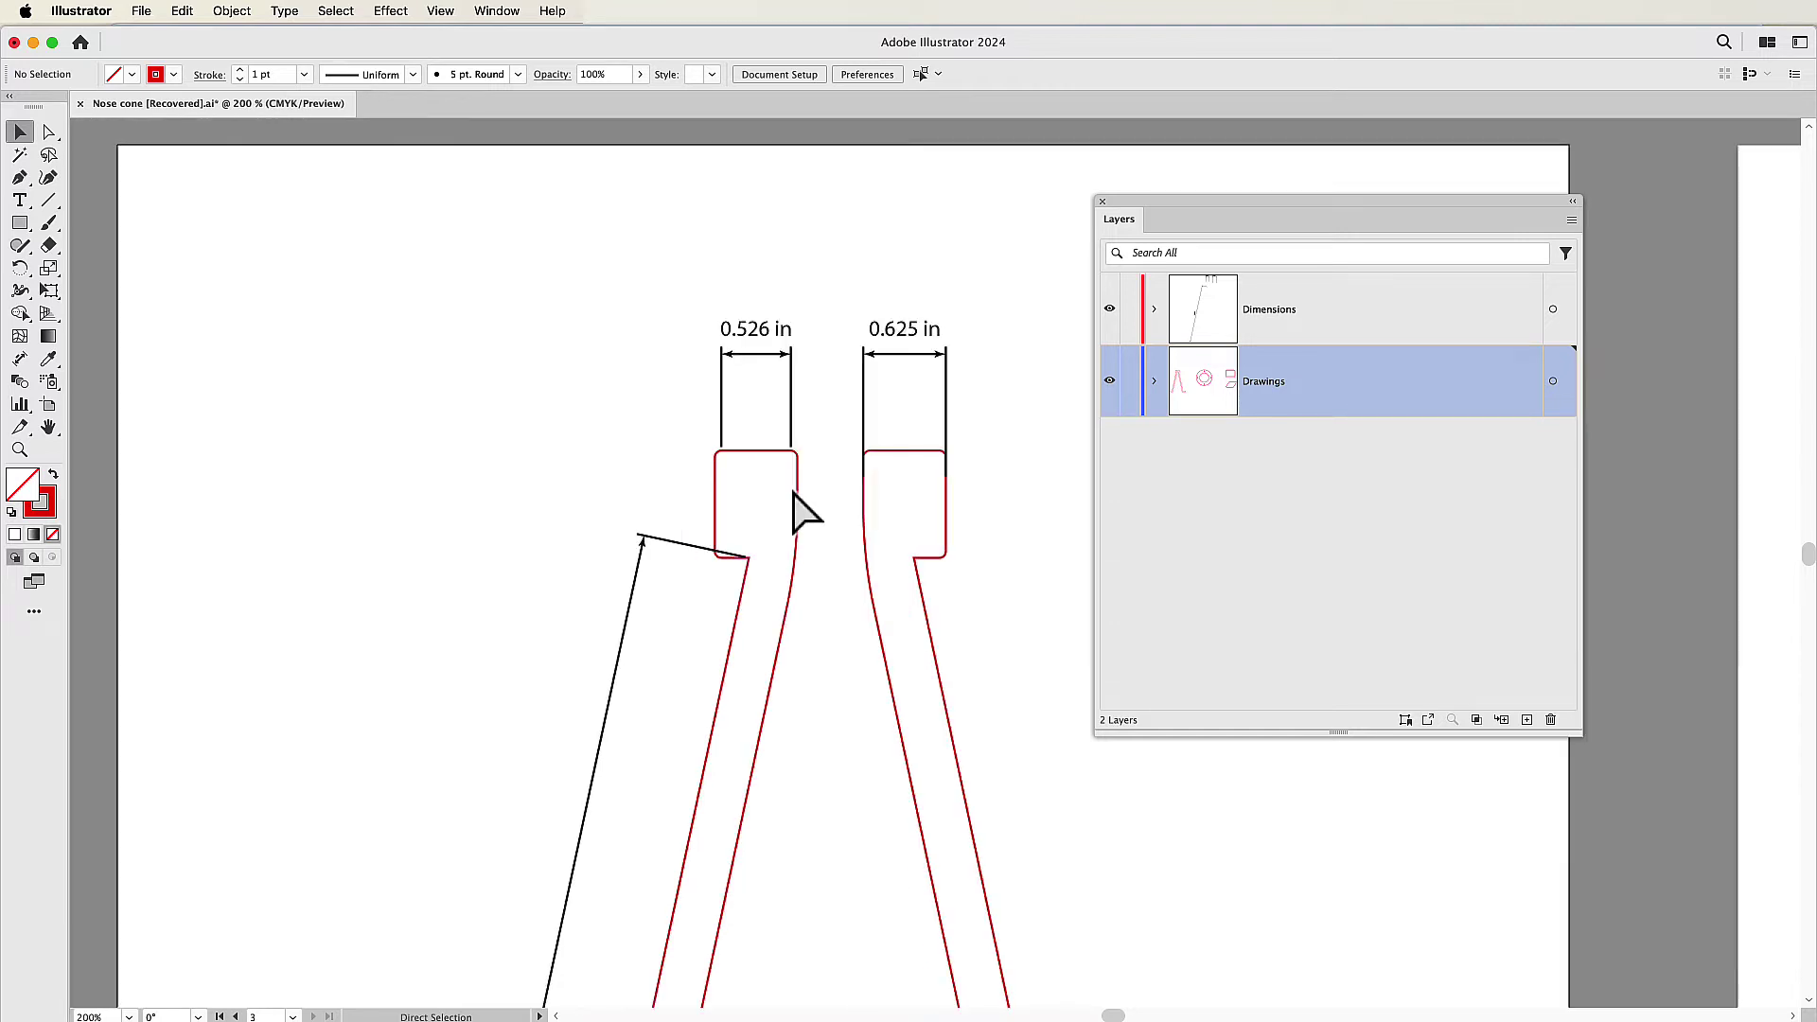
left_click_drag(697, 539, 422, 324)
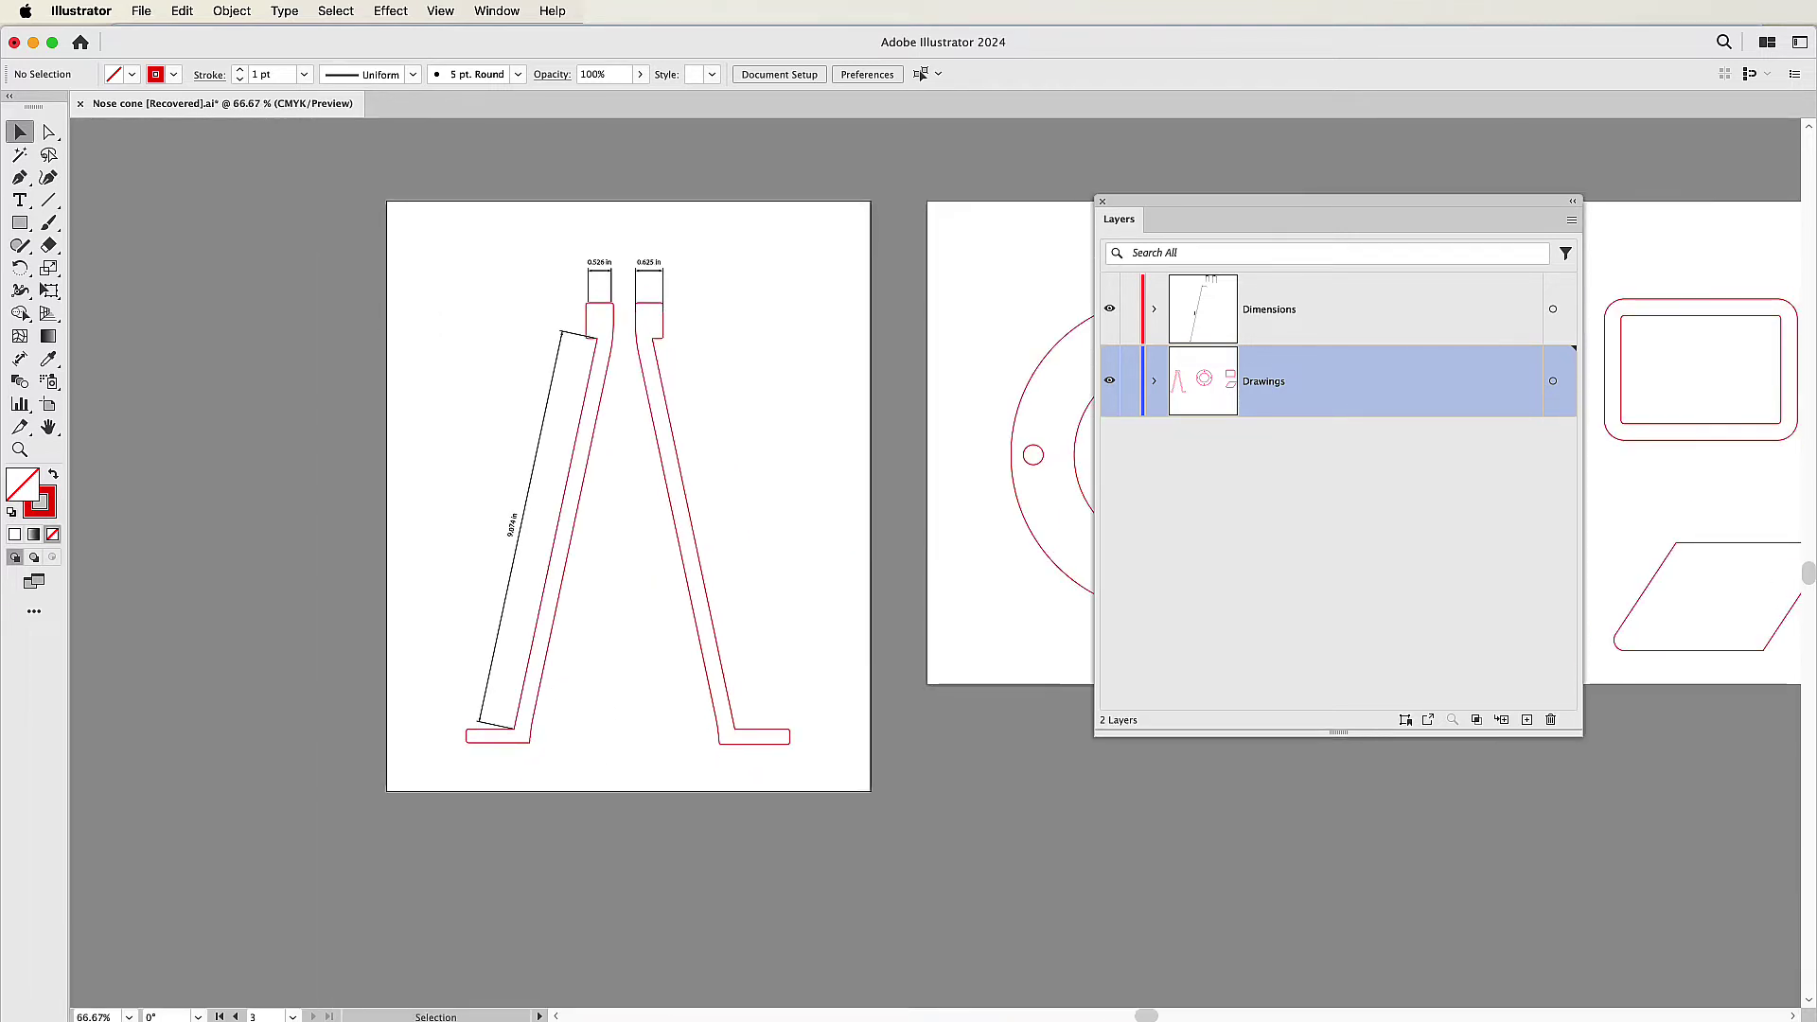
left_click(20, 358)
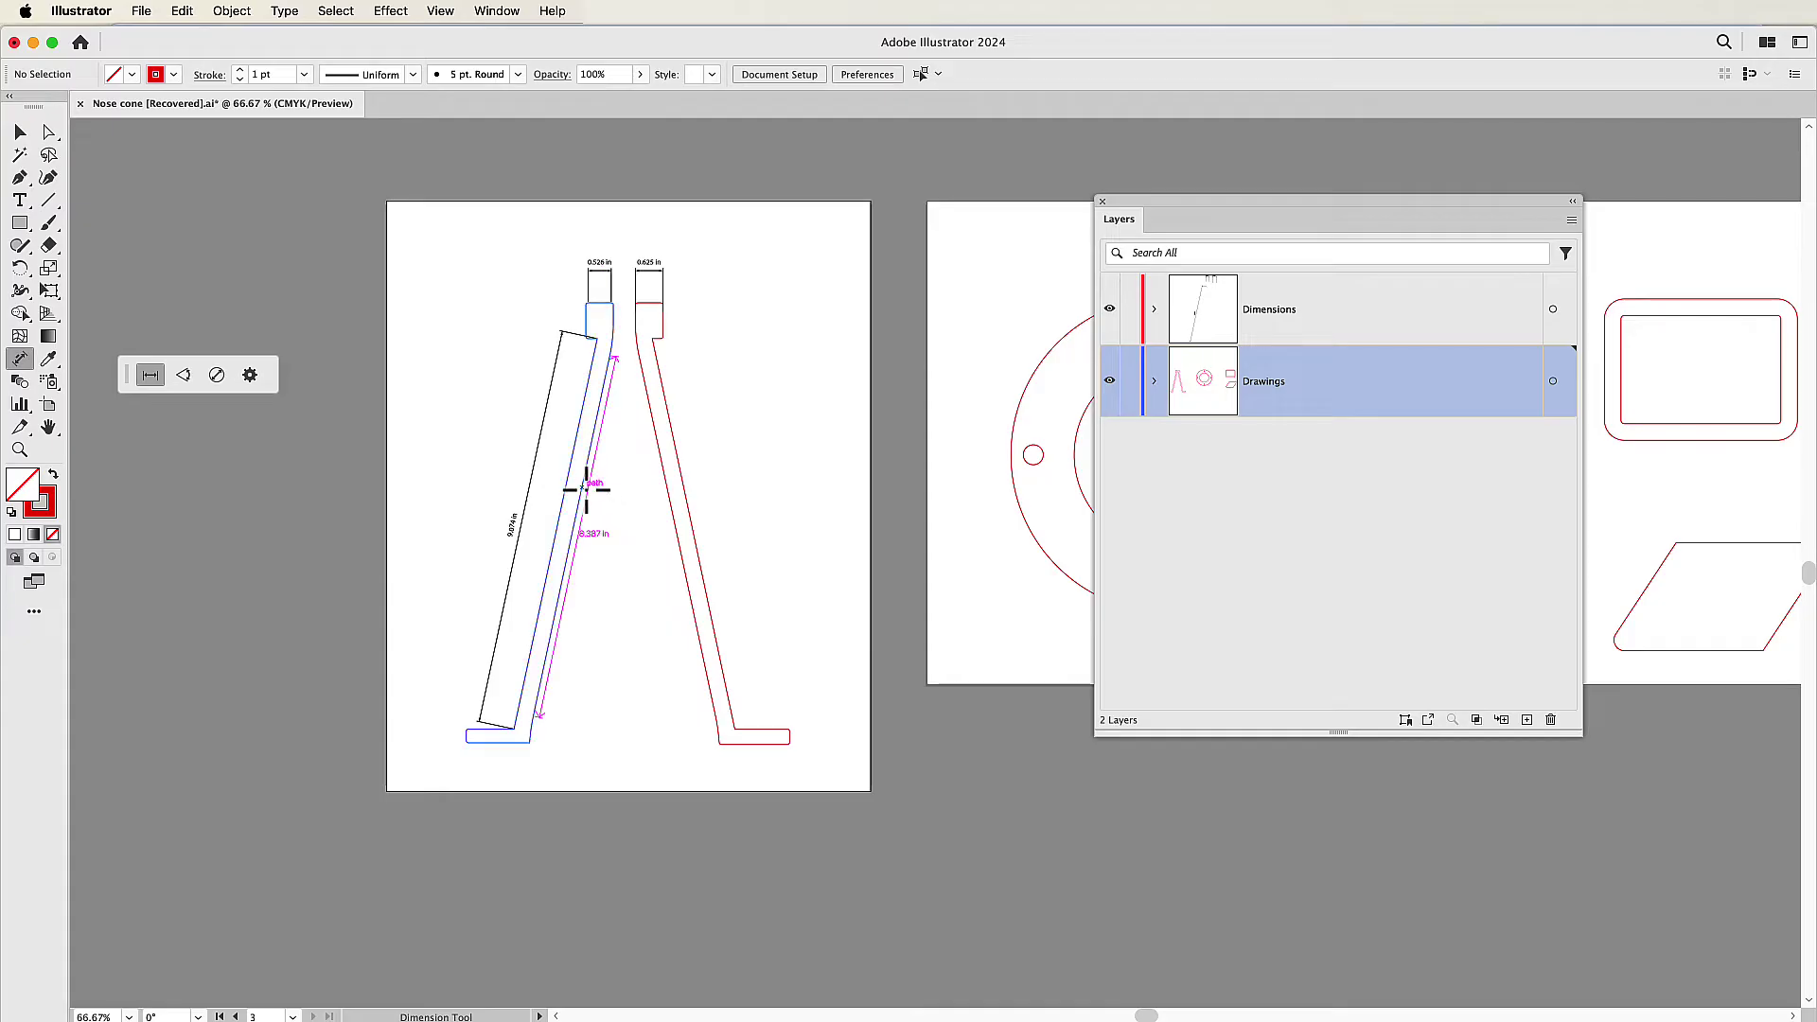
left_click(585, 489)
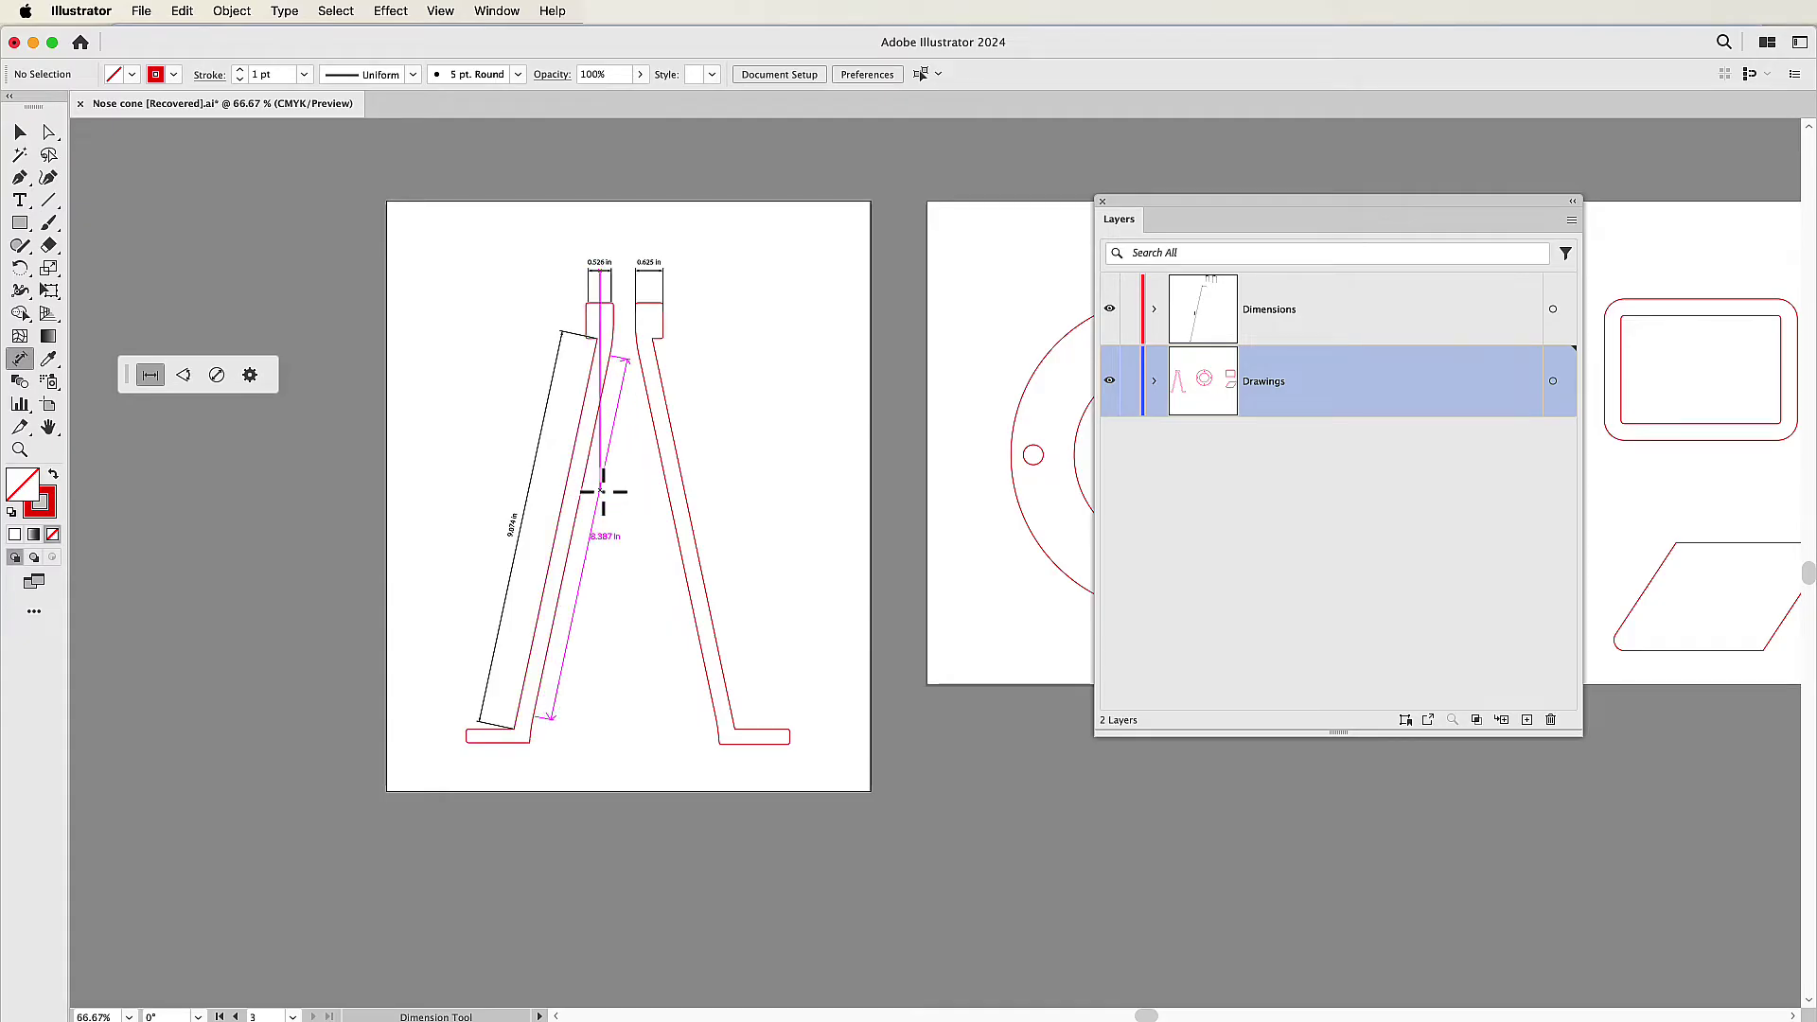
left_click(603, 492)
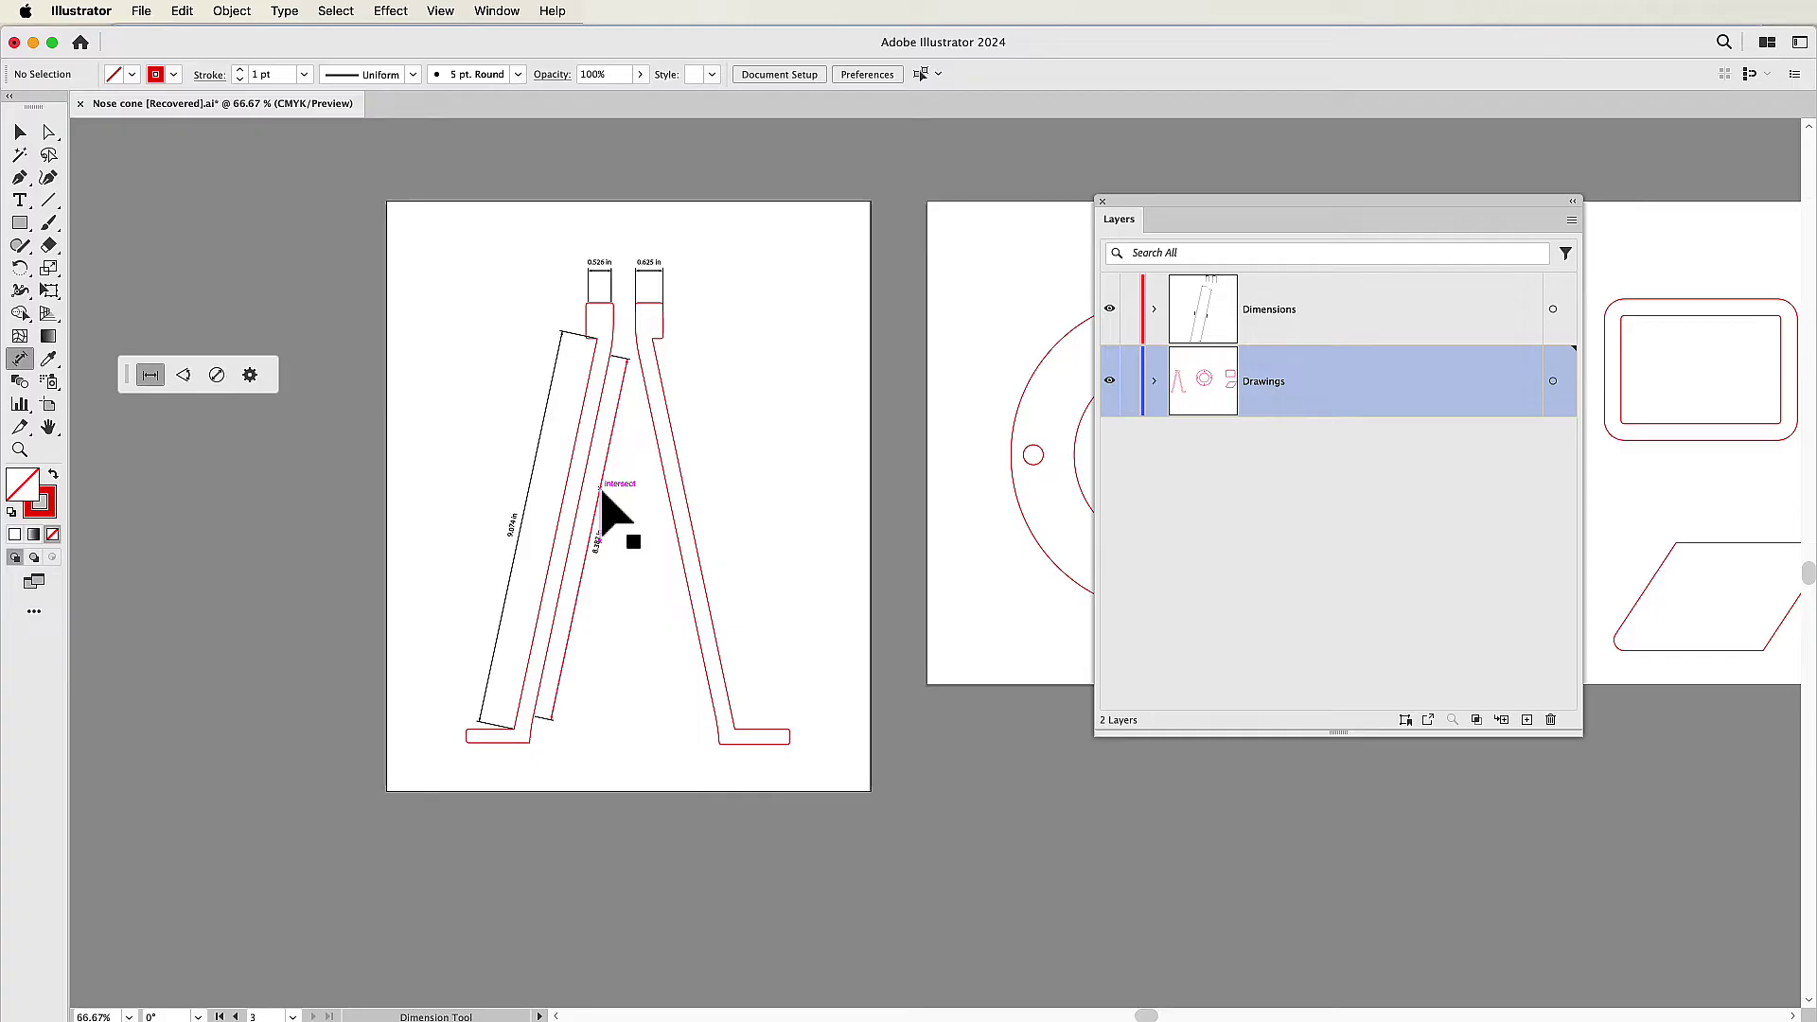
left_click(49, 134)
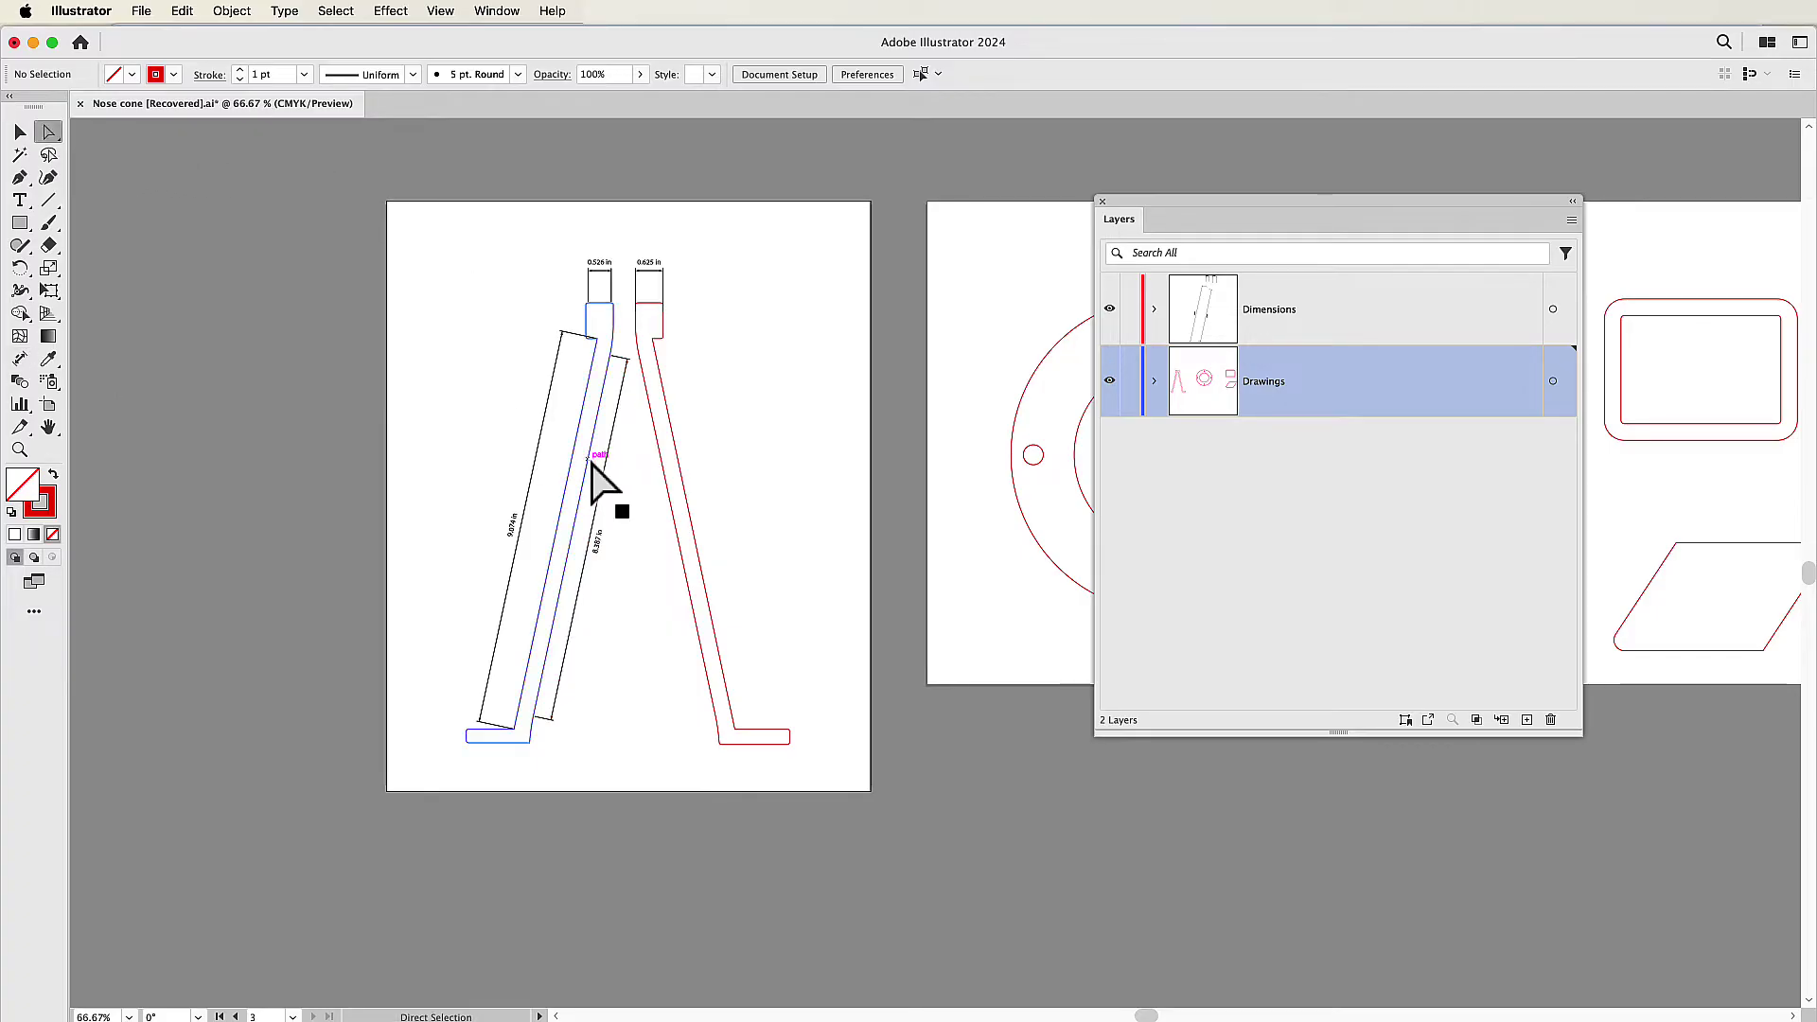
left_click(592, 461)
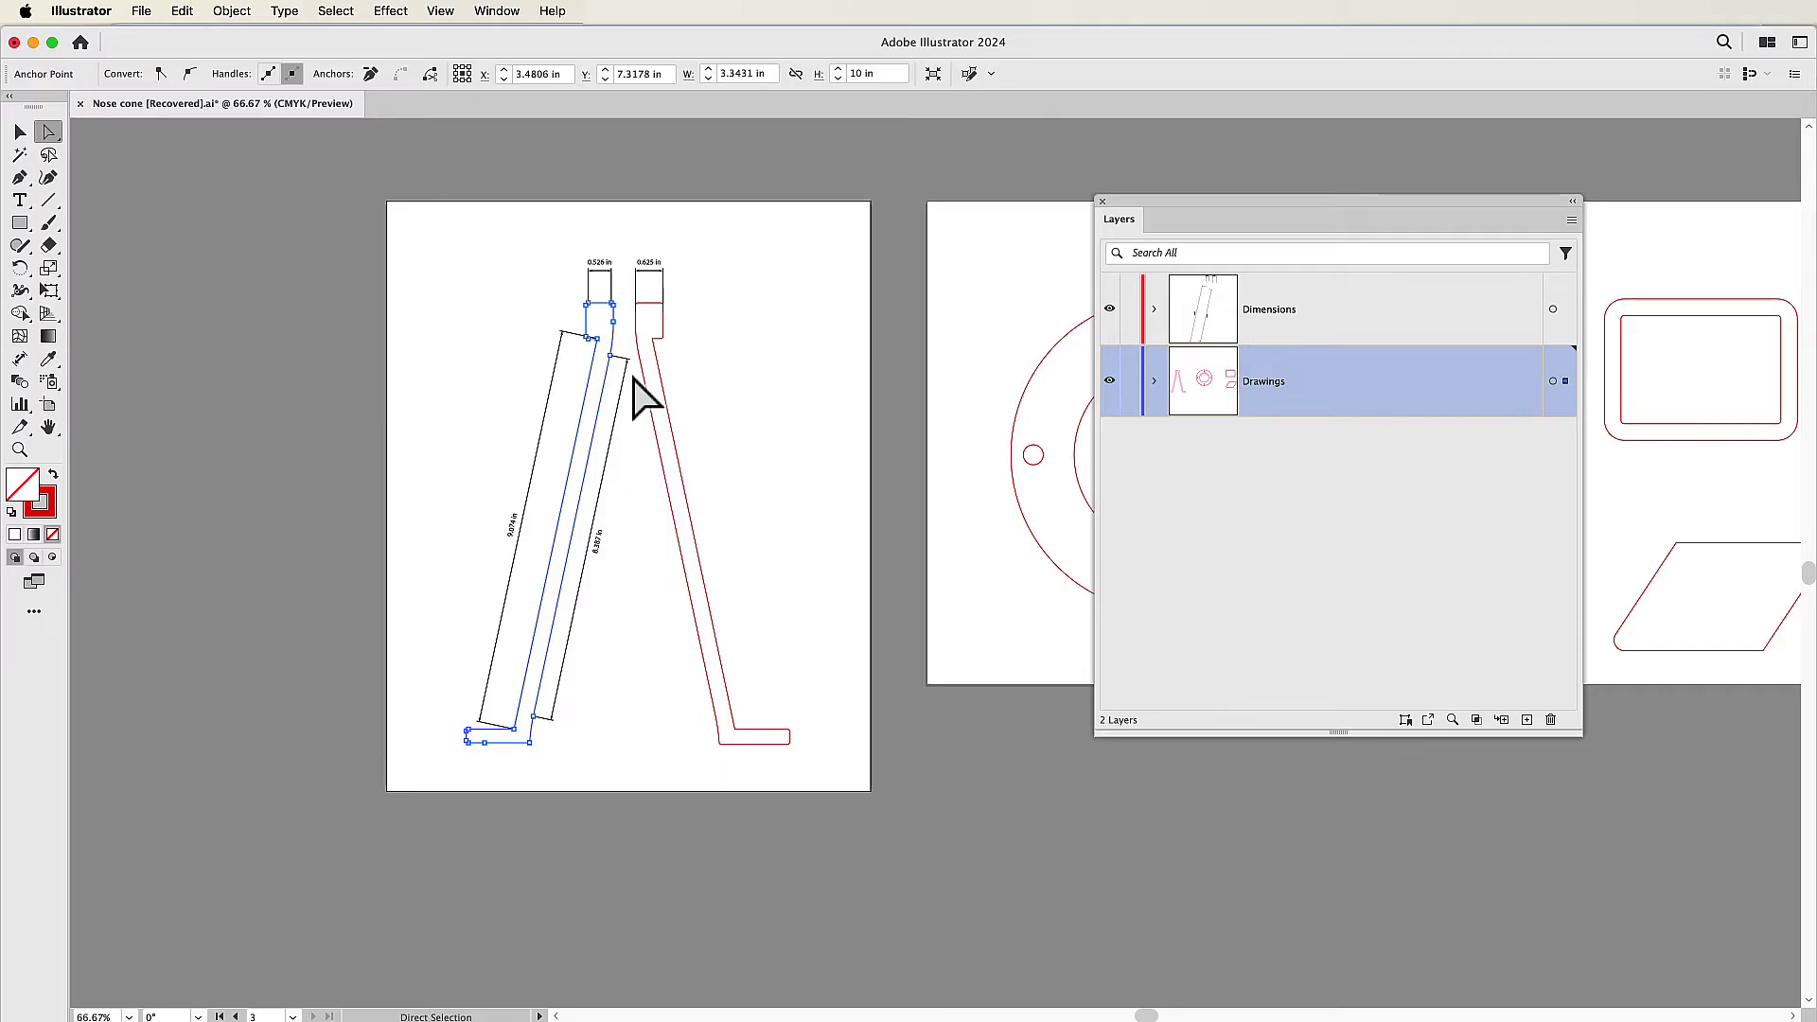
left_click(732, 461)
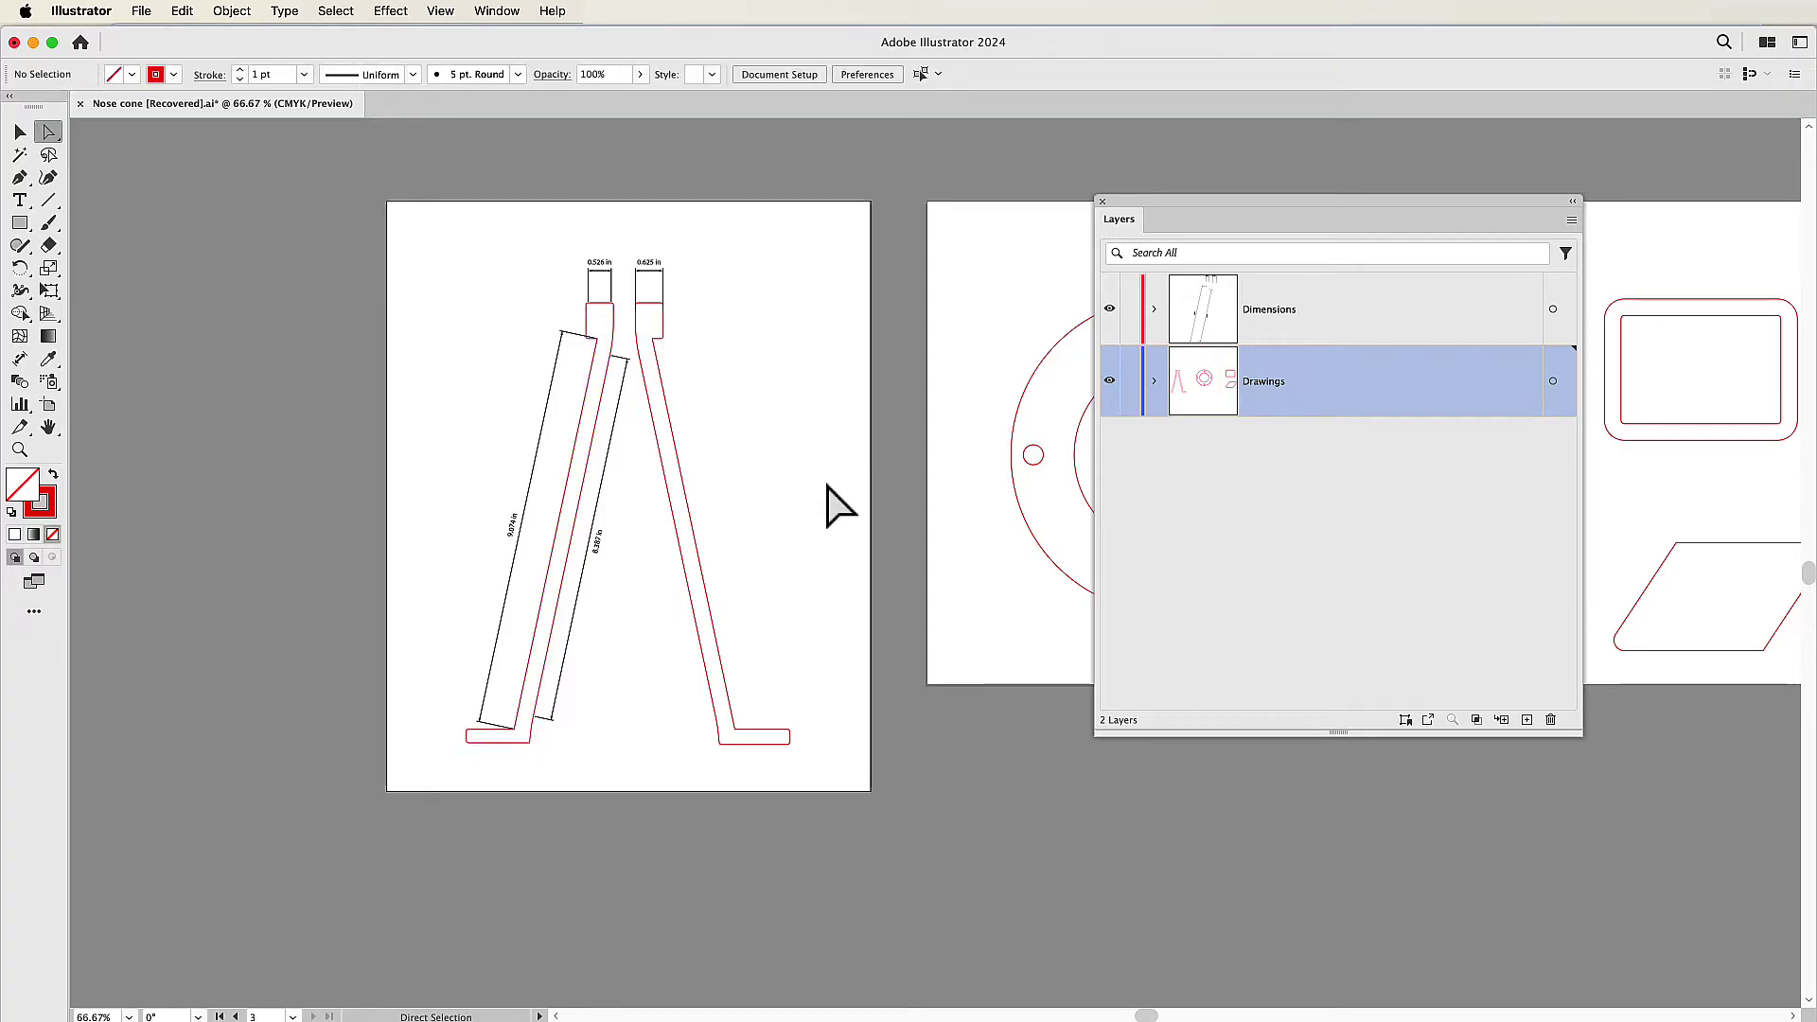
left_click_drag(892, 501, 698, 520)
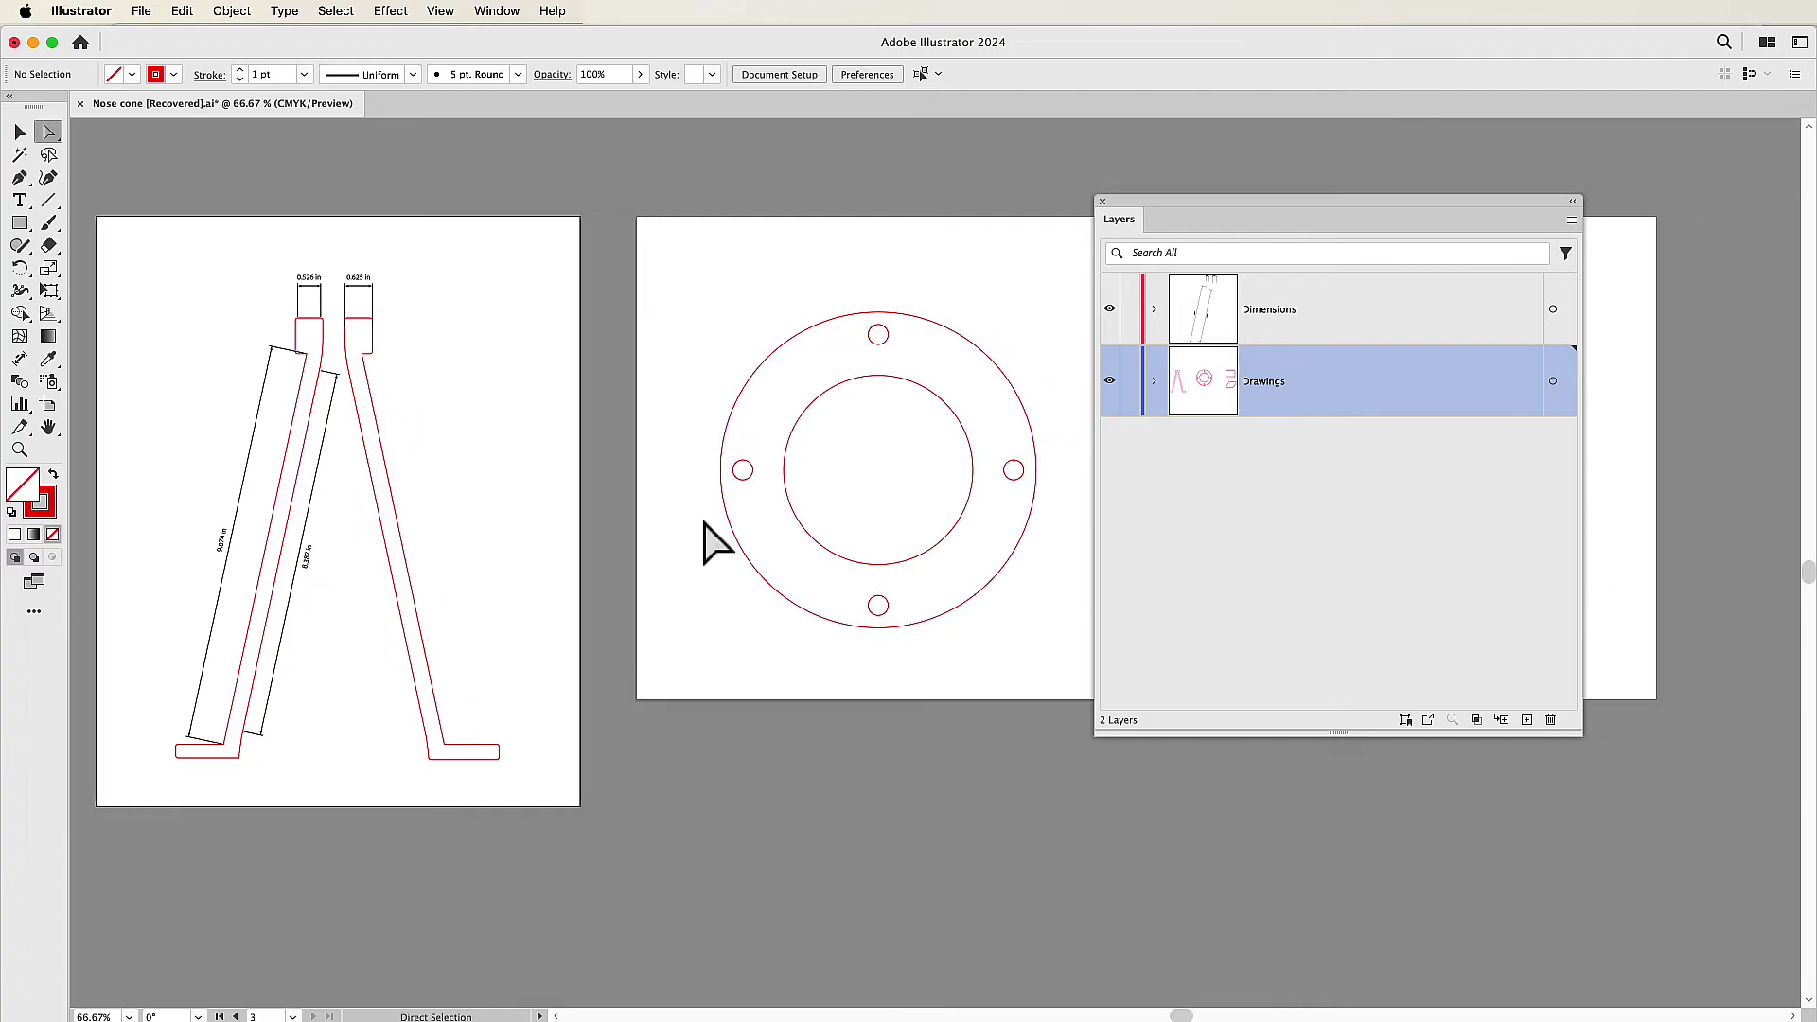
- In radial mode, add an R 2.156 in radius to the ring's inner circle and a ø 7.188 in diameter to its outer circle
key("super+equal")
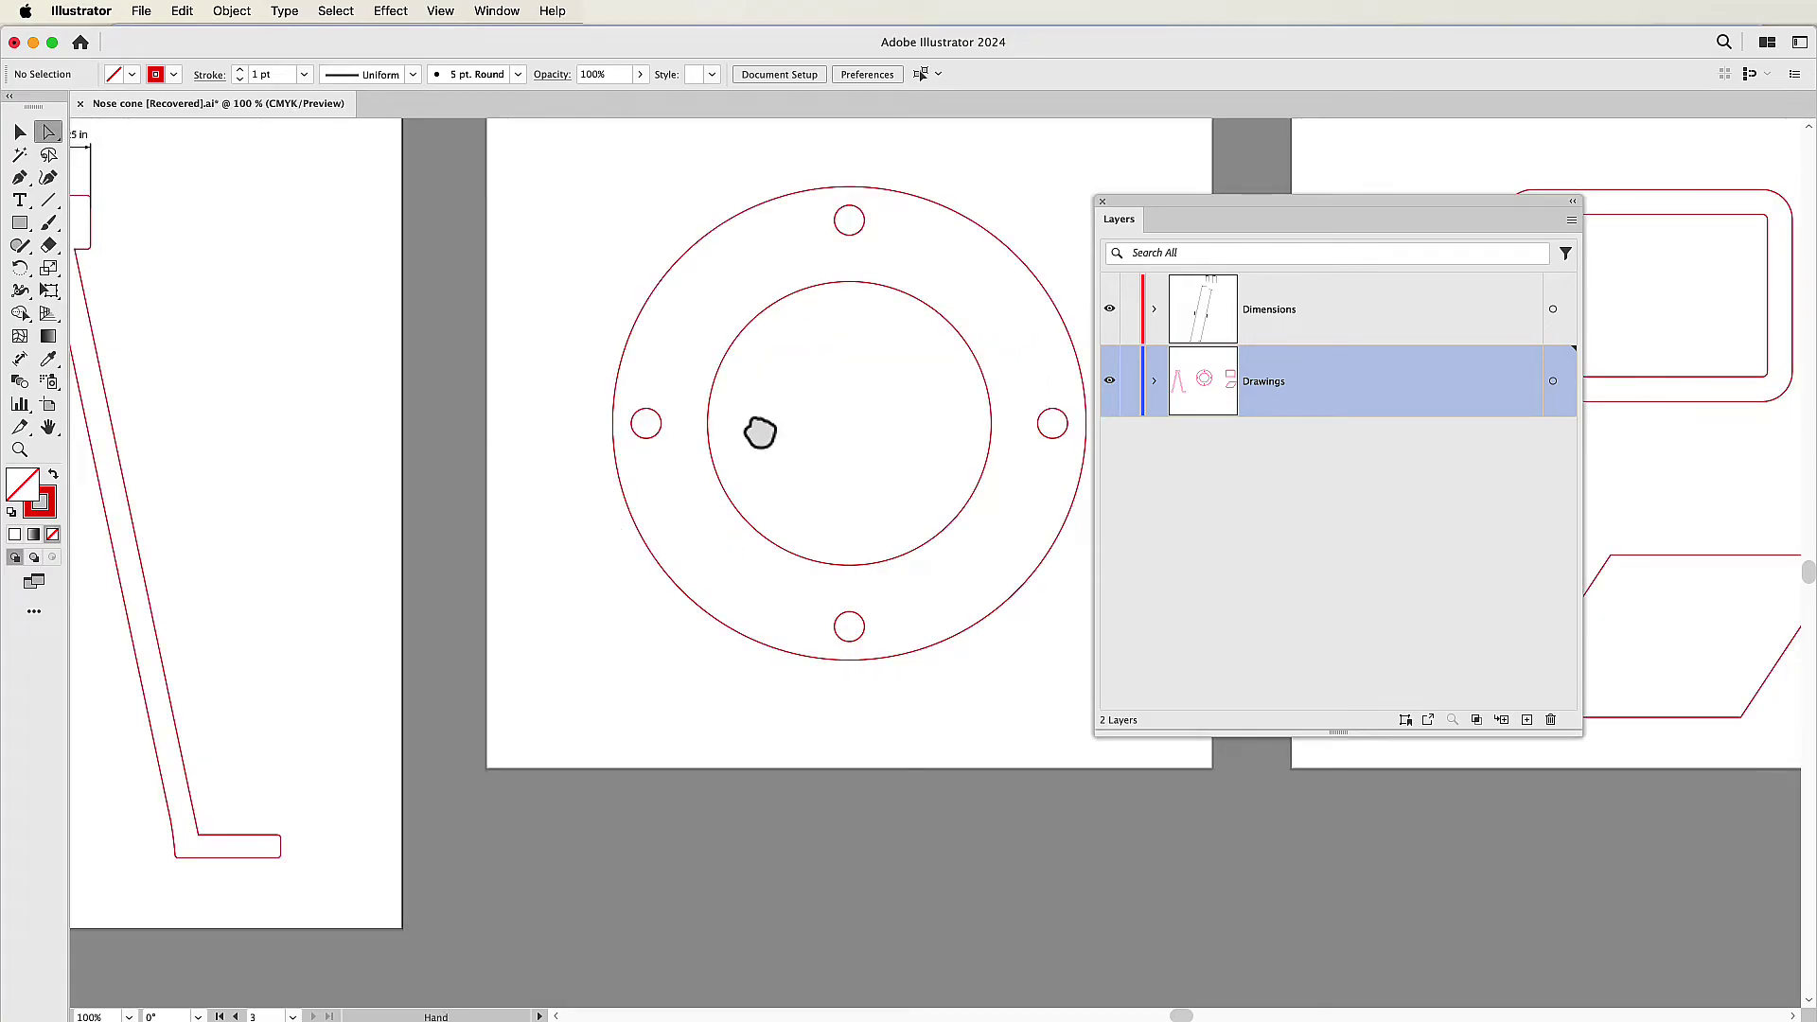
scroll(758, 434, "up", 2)
left_click(20, 361)
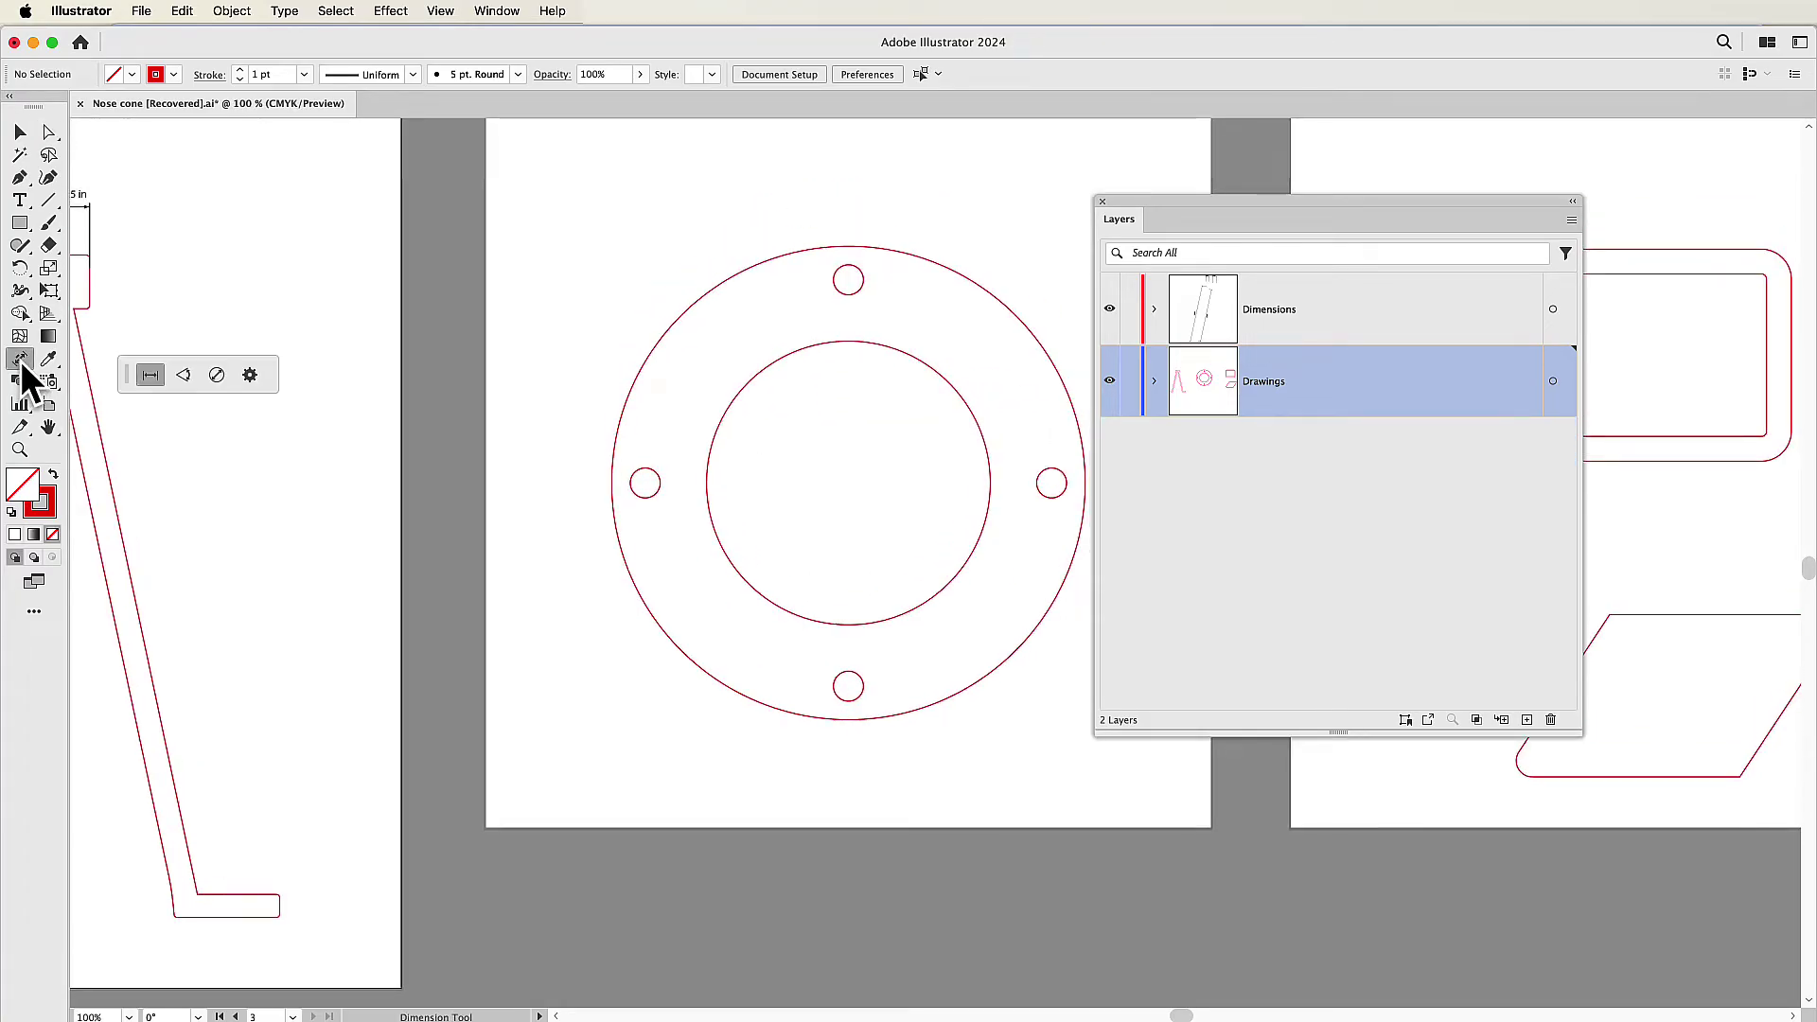
left_click(217, 375)
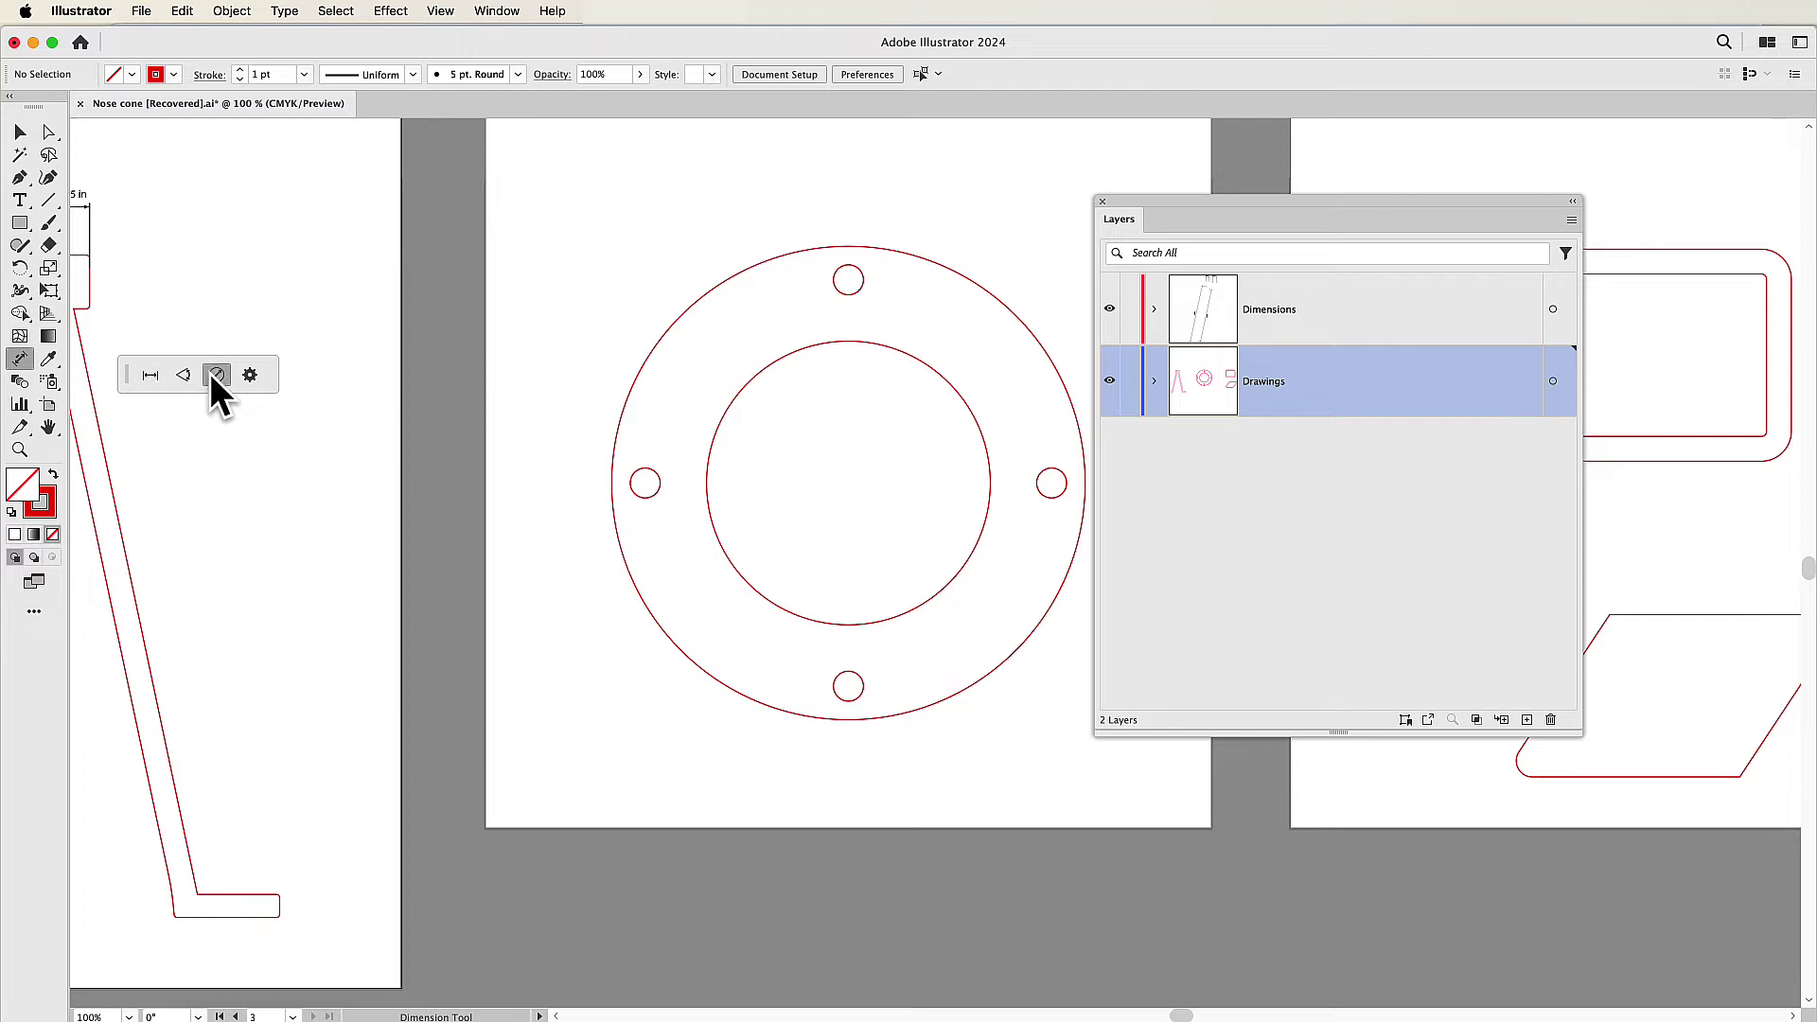
left_click(766, 367)
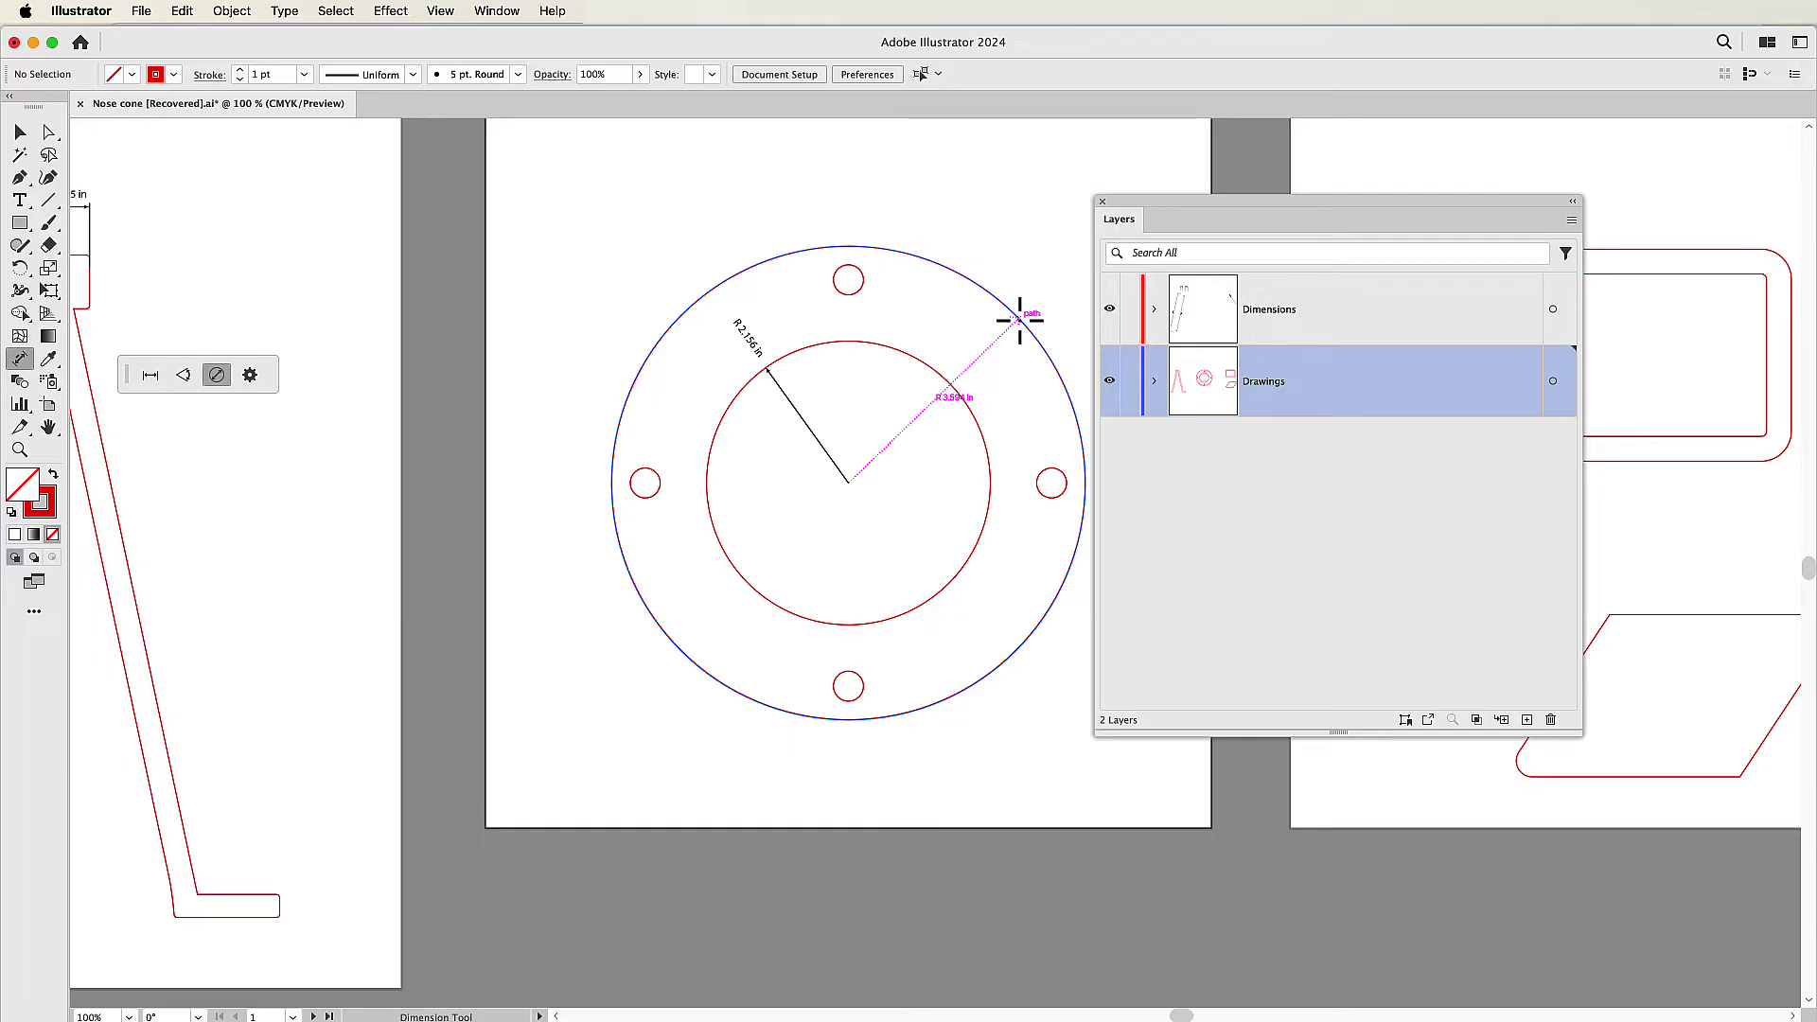
left_click(1019, 320)
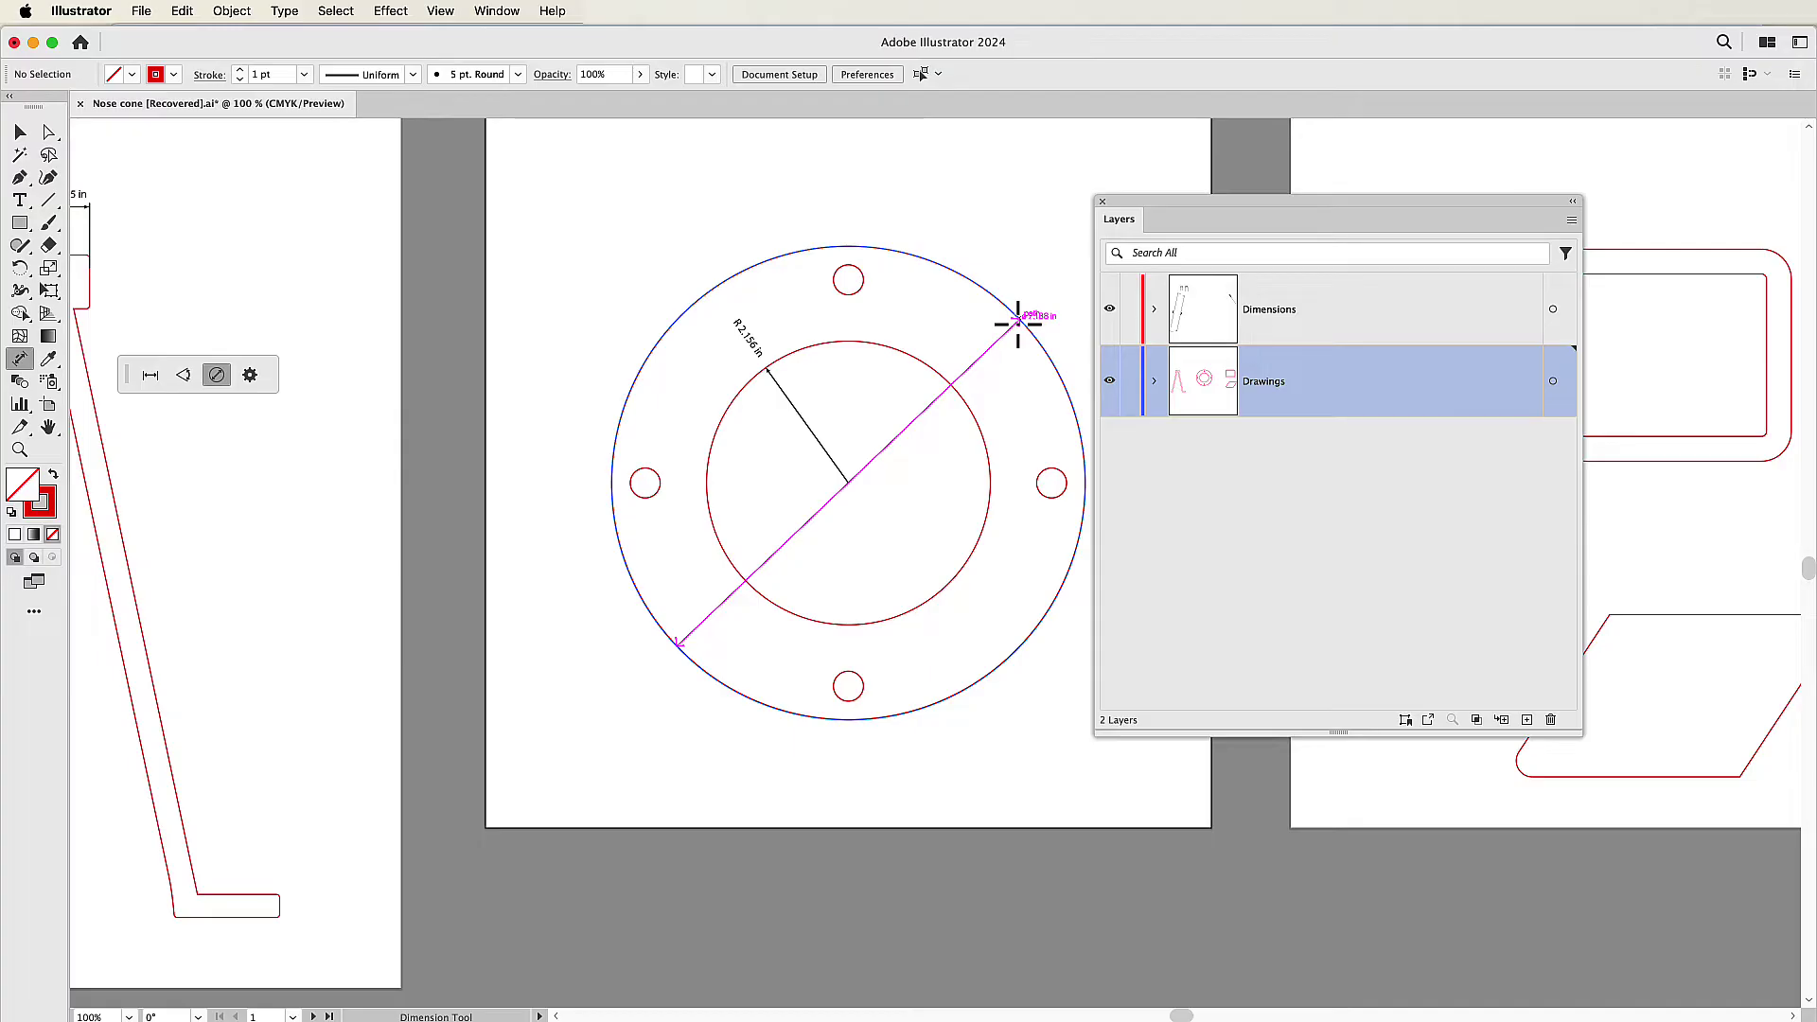
left_click(1035, 318)
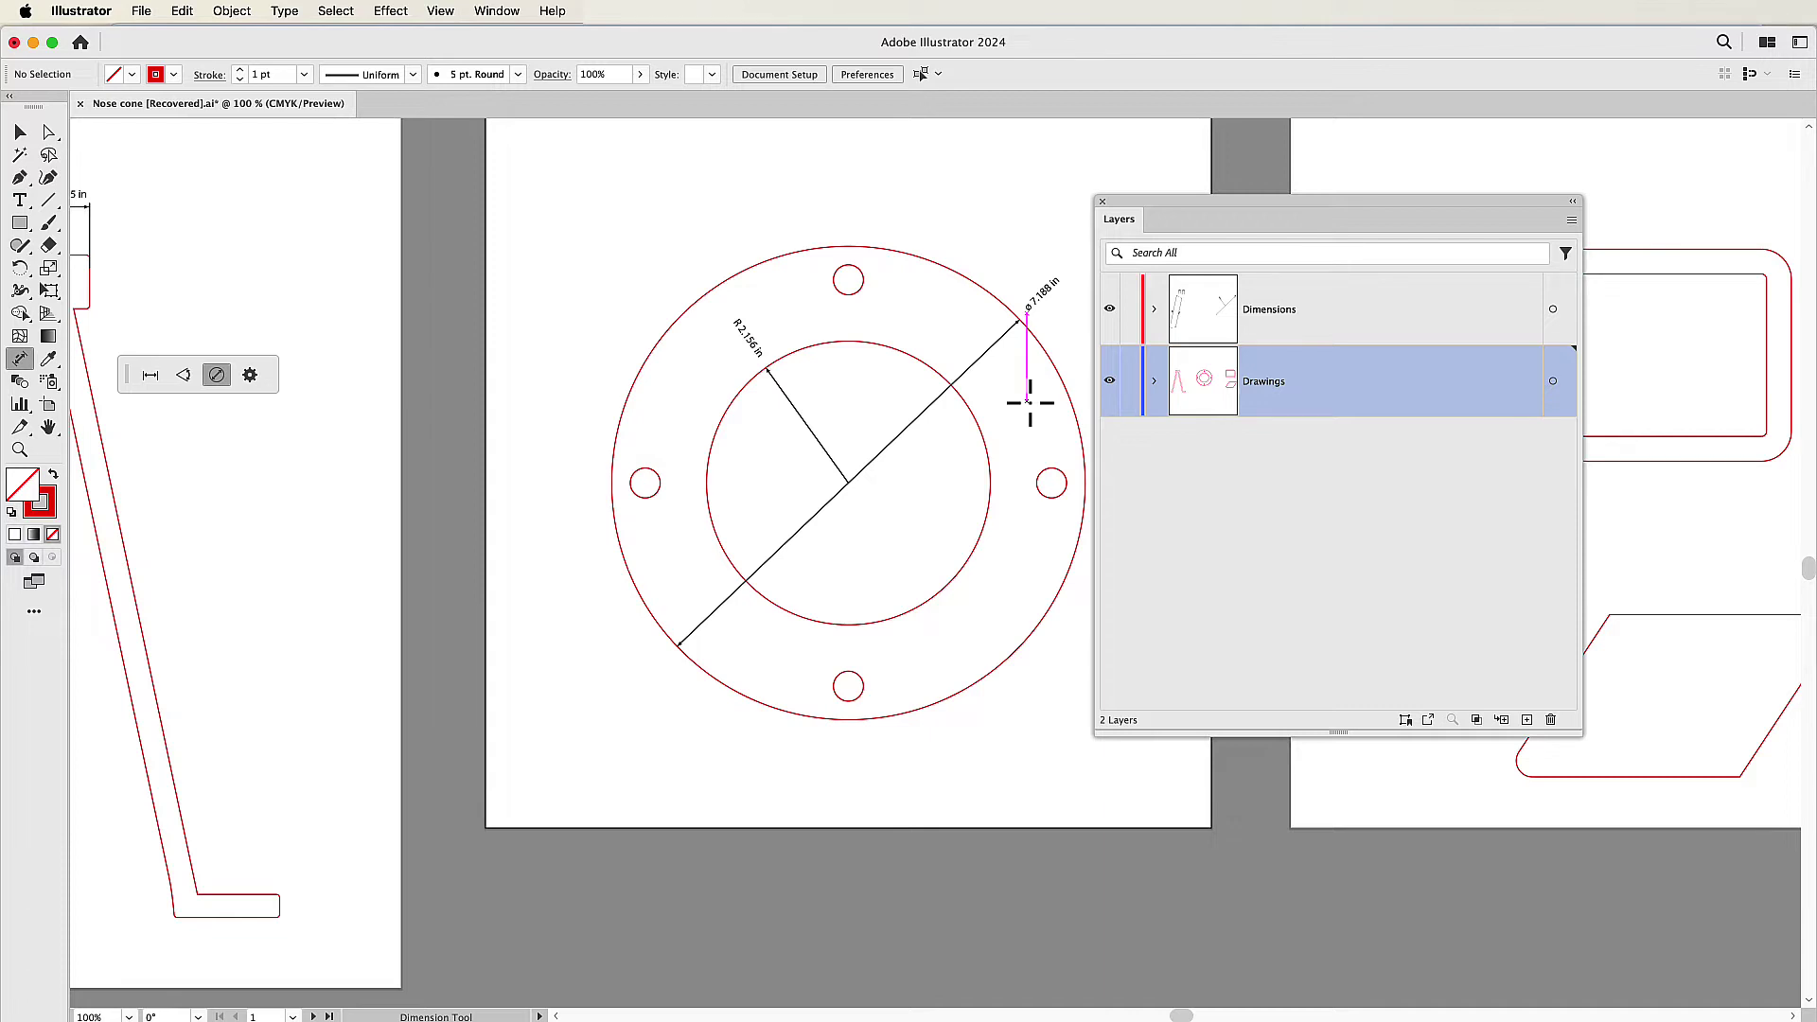
- Add 56.54° and 123.46° angle dimensions at the parallelogram's top-right and top-left corners
scroll(849, 395, "right", 6)
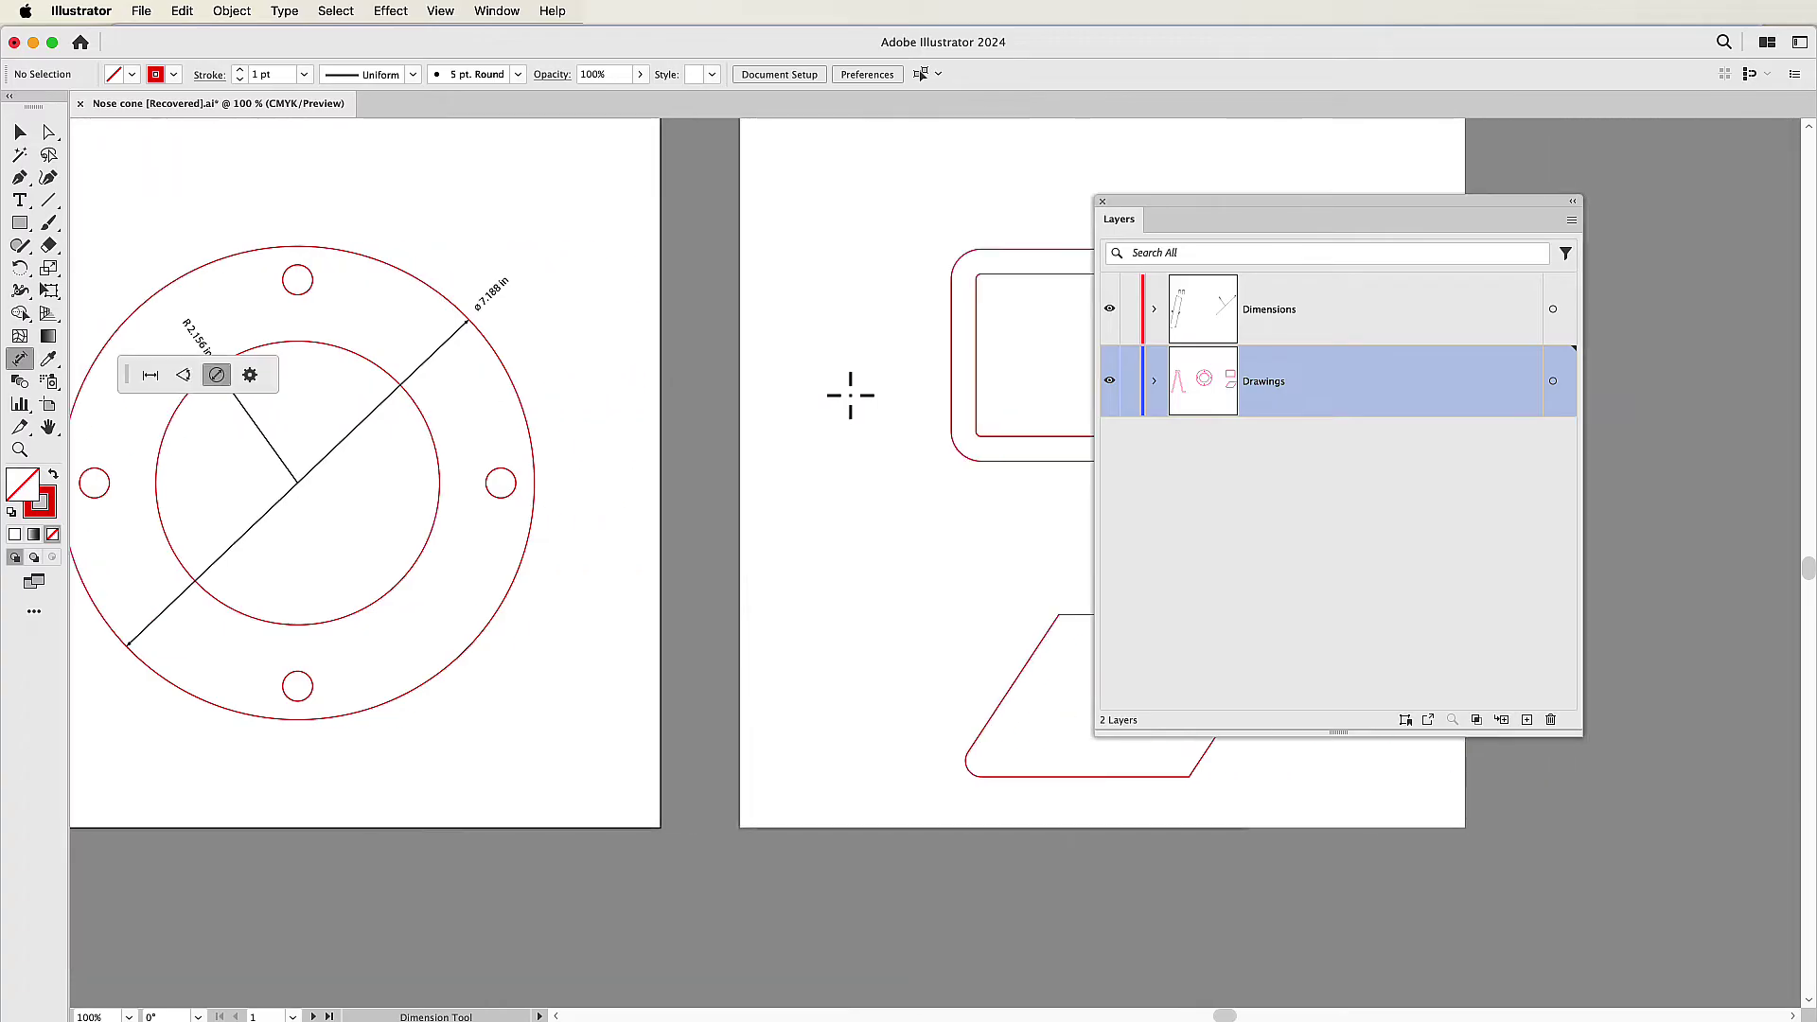
scroll(849, 395, "right", 3)
scroll(849, 394, "down", 2)
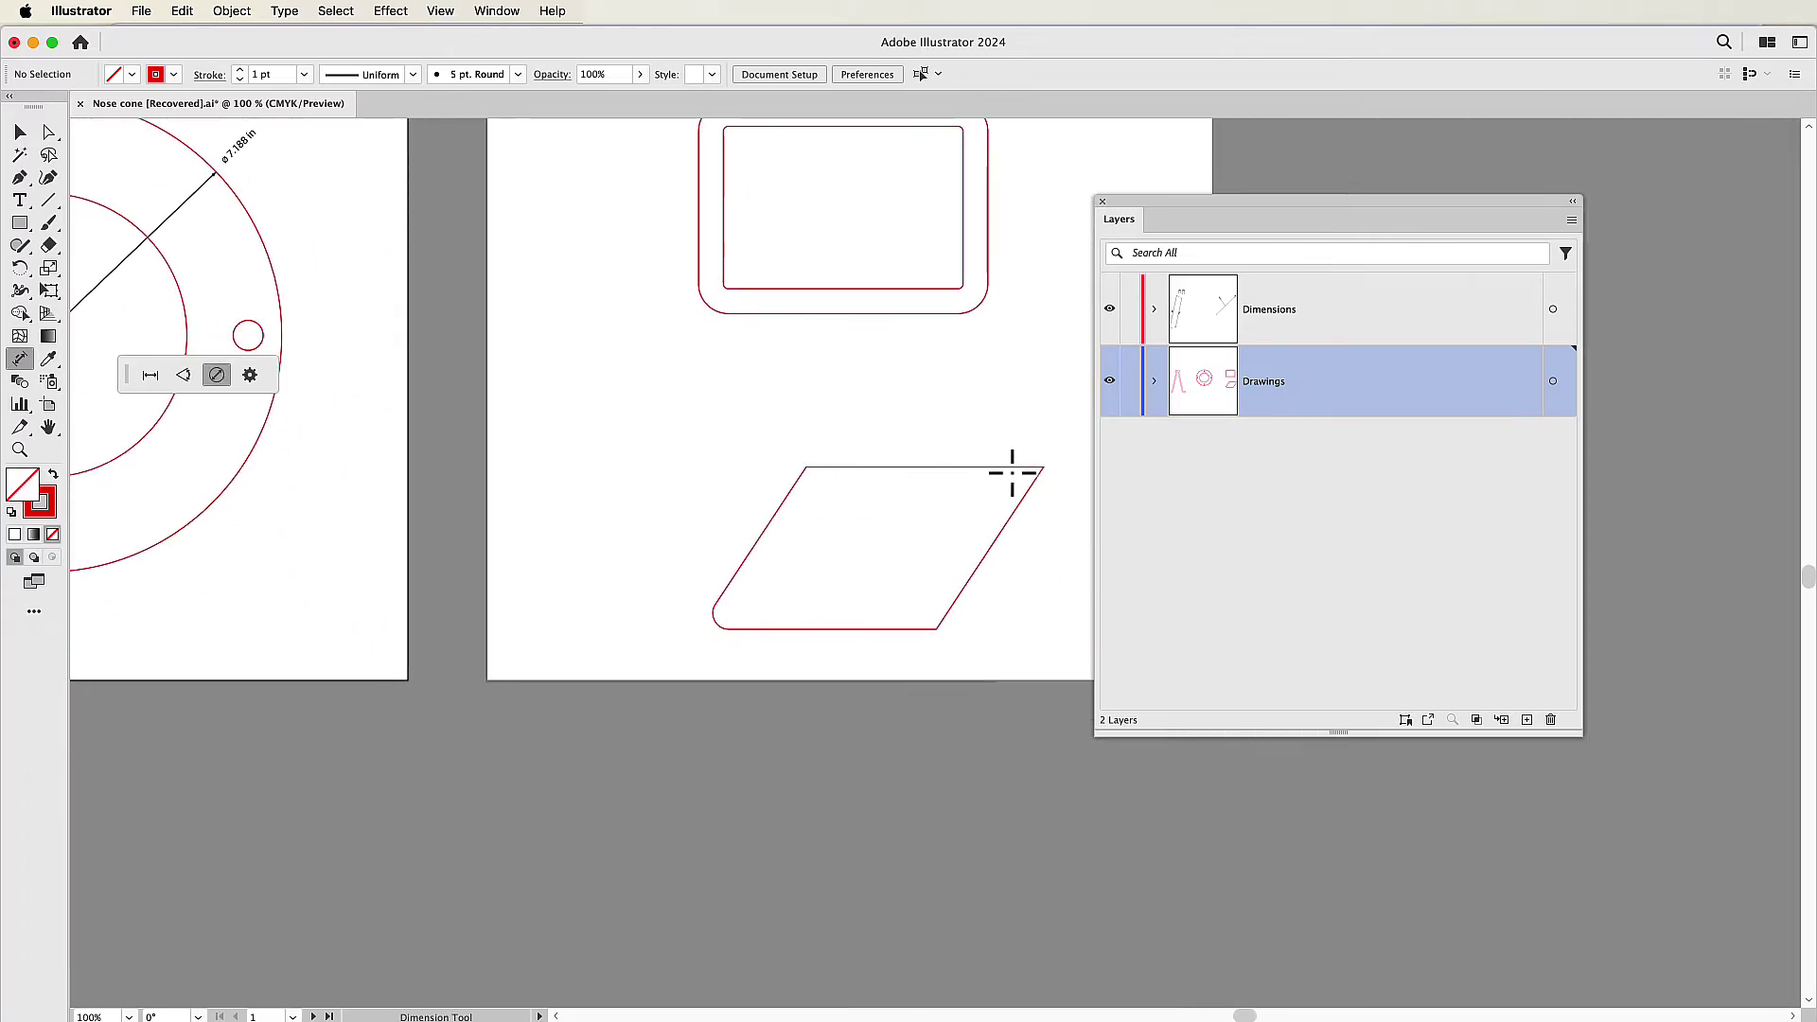
left_click(190, 369)
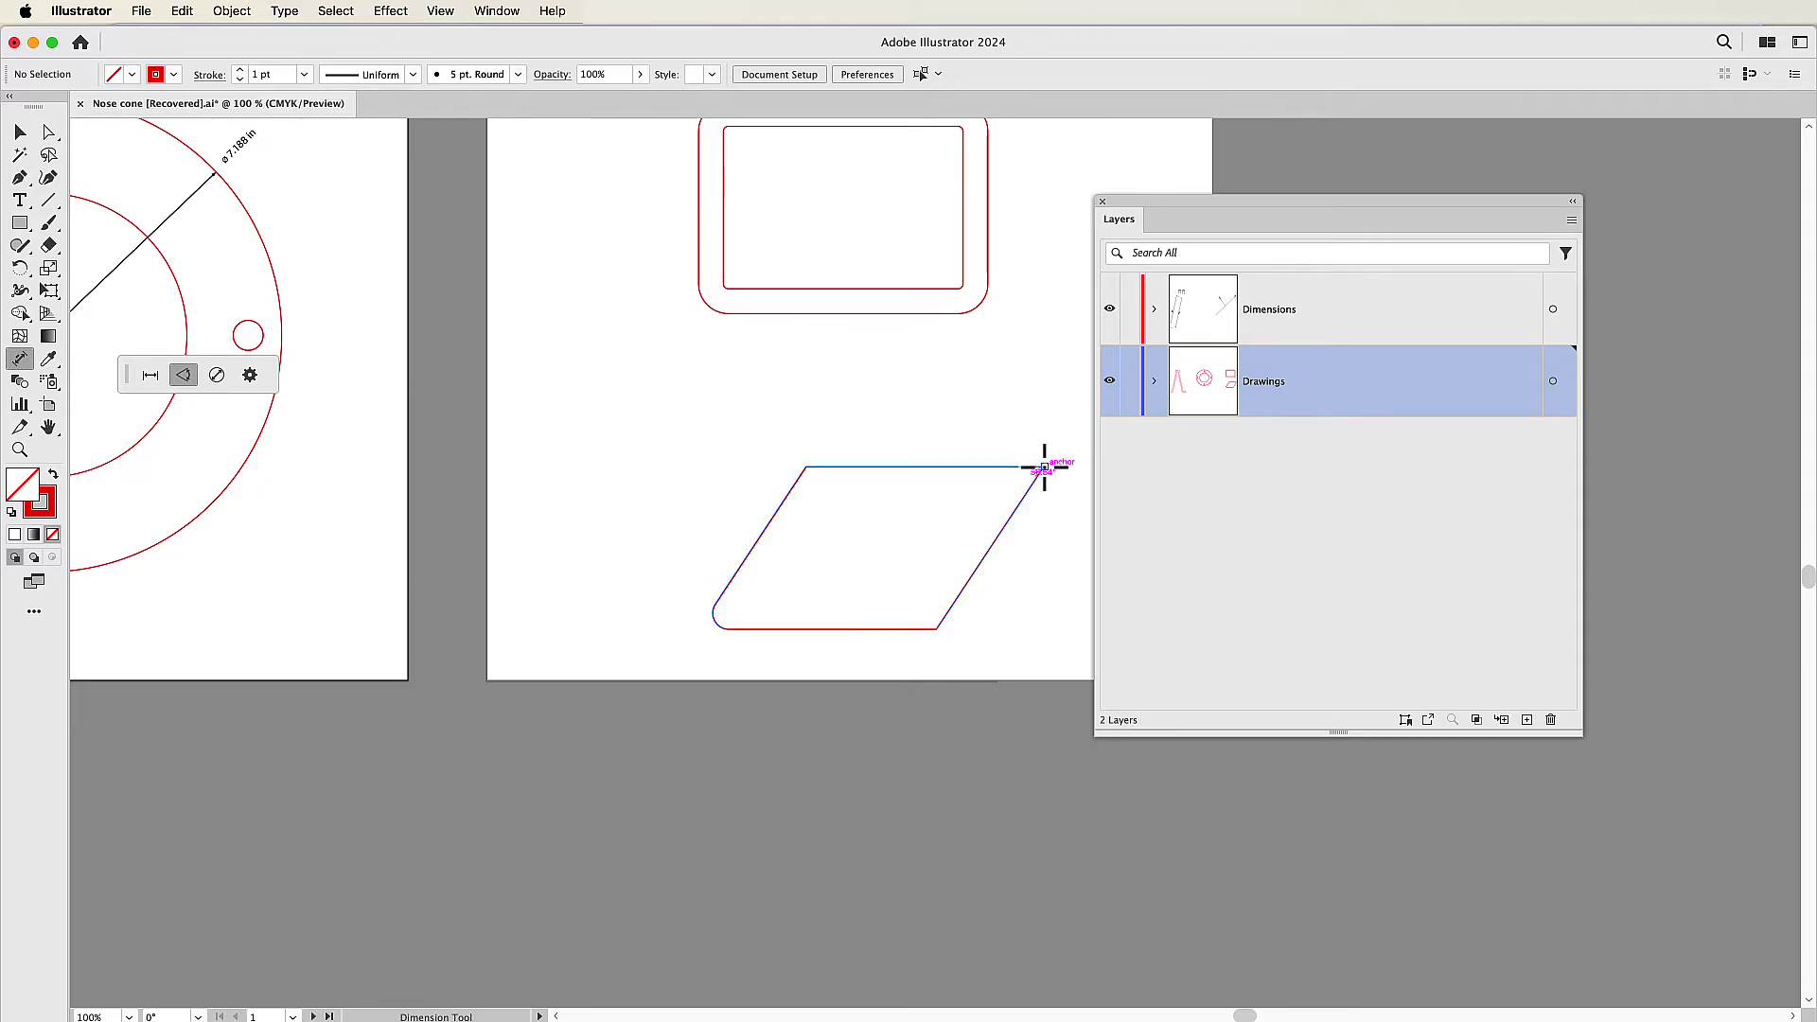
left_click_drag(1044, 467, 922, 517)
left_click_drag(804, 466, 847, 544)
left_click(49, 131)
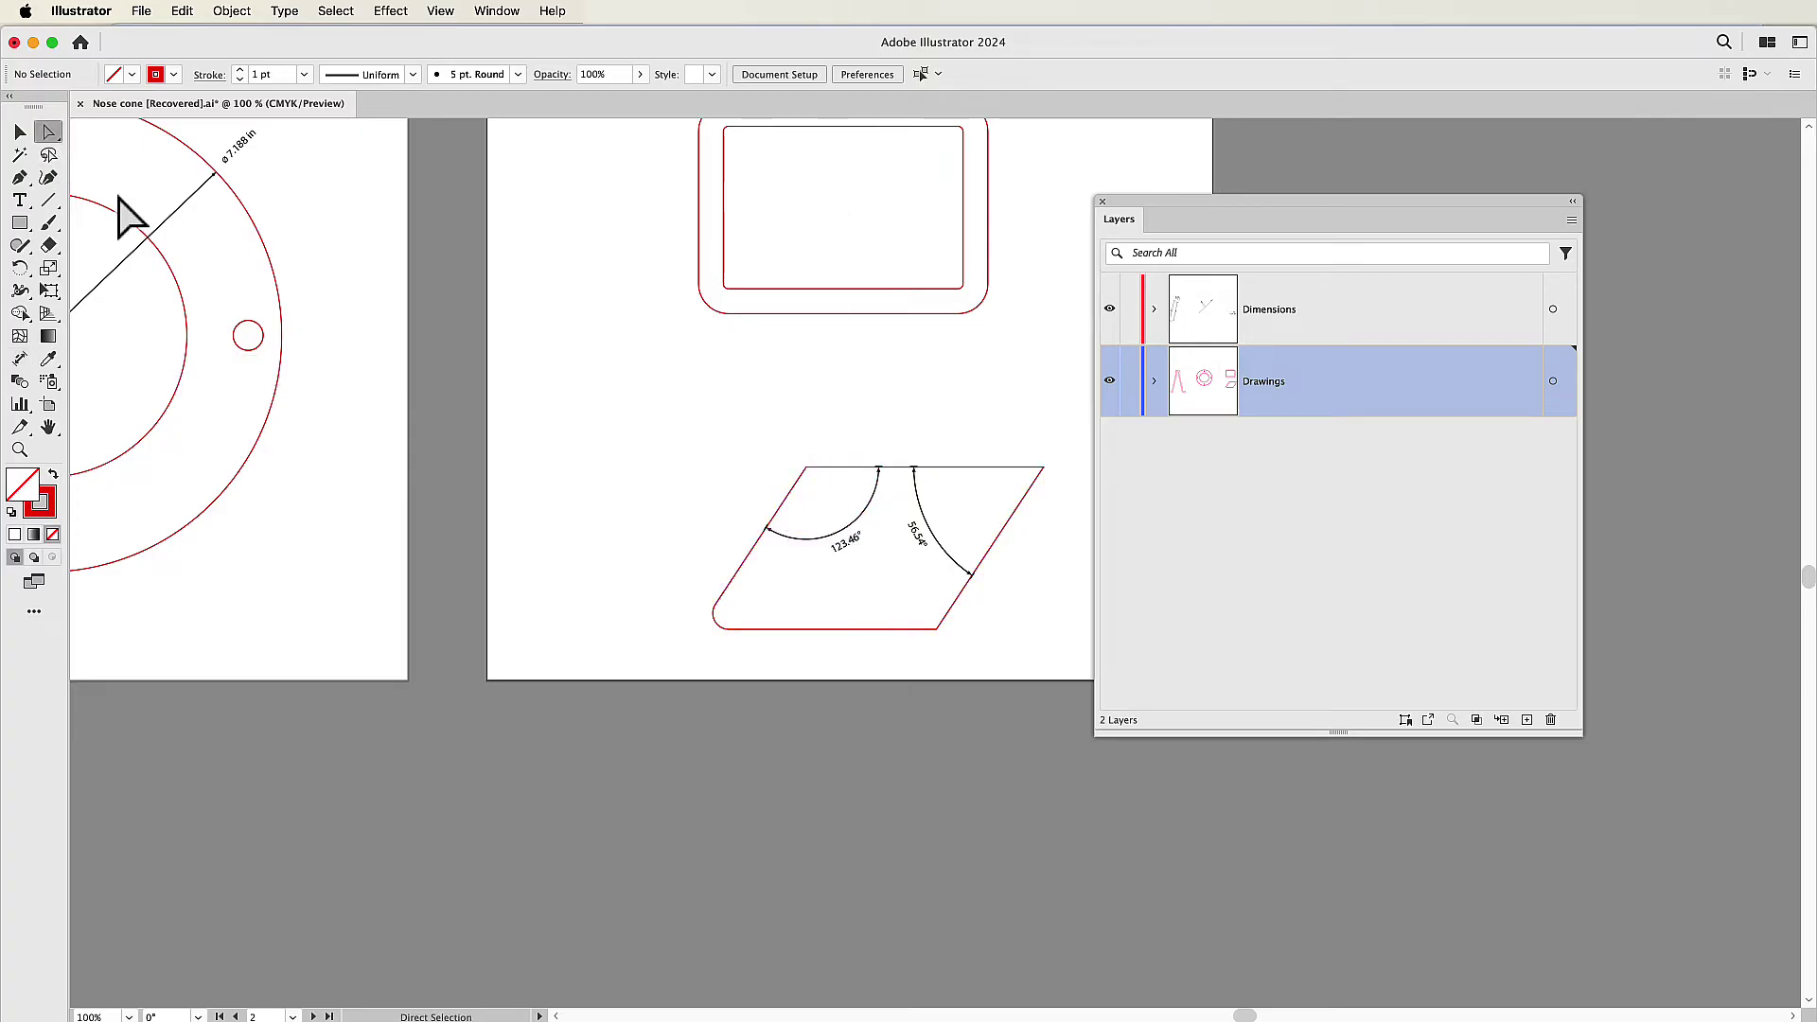
left_click_drag(677, 601, 774, 660)
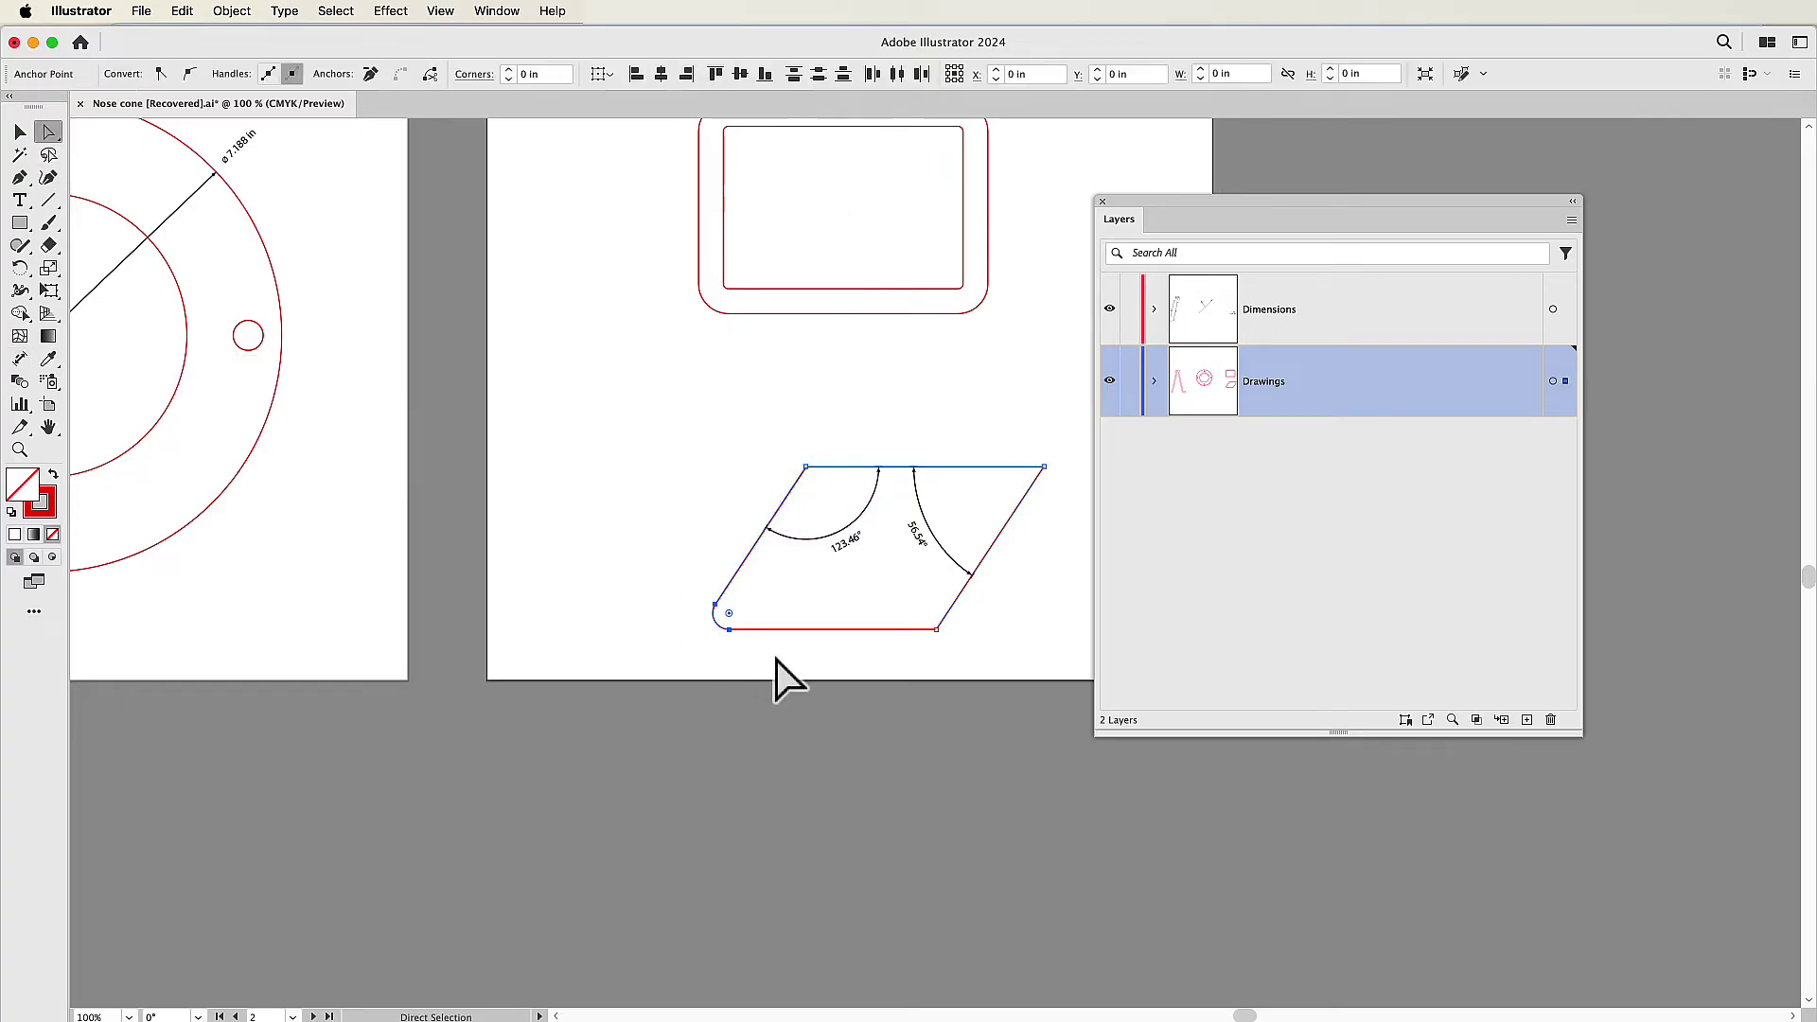
- Add a 123.46° angle dimension at the parallelogram's bottom-right corner
left_click(662, 632)
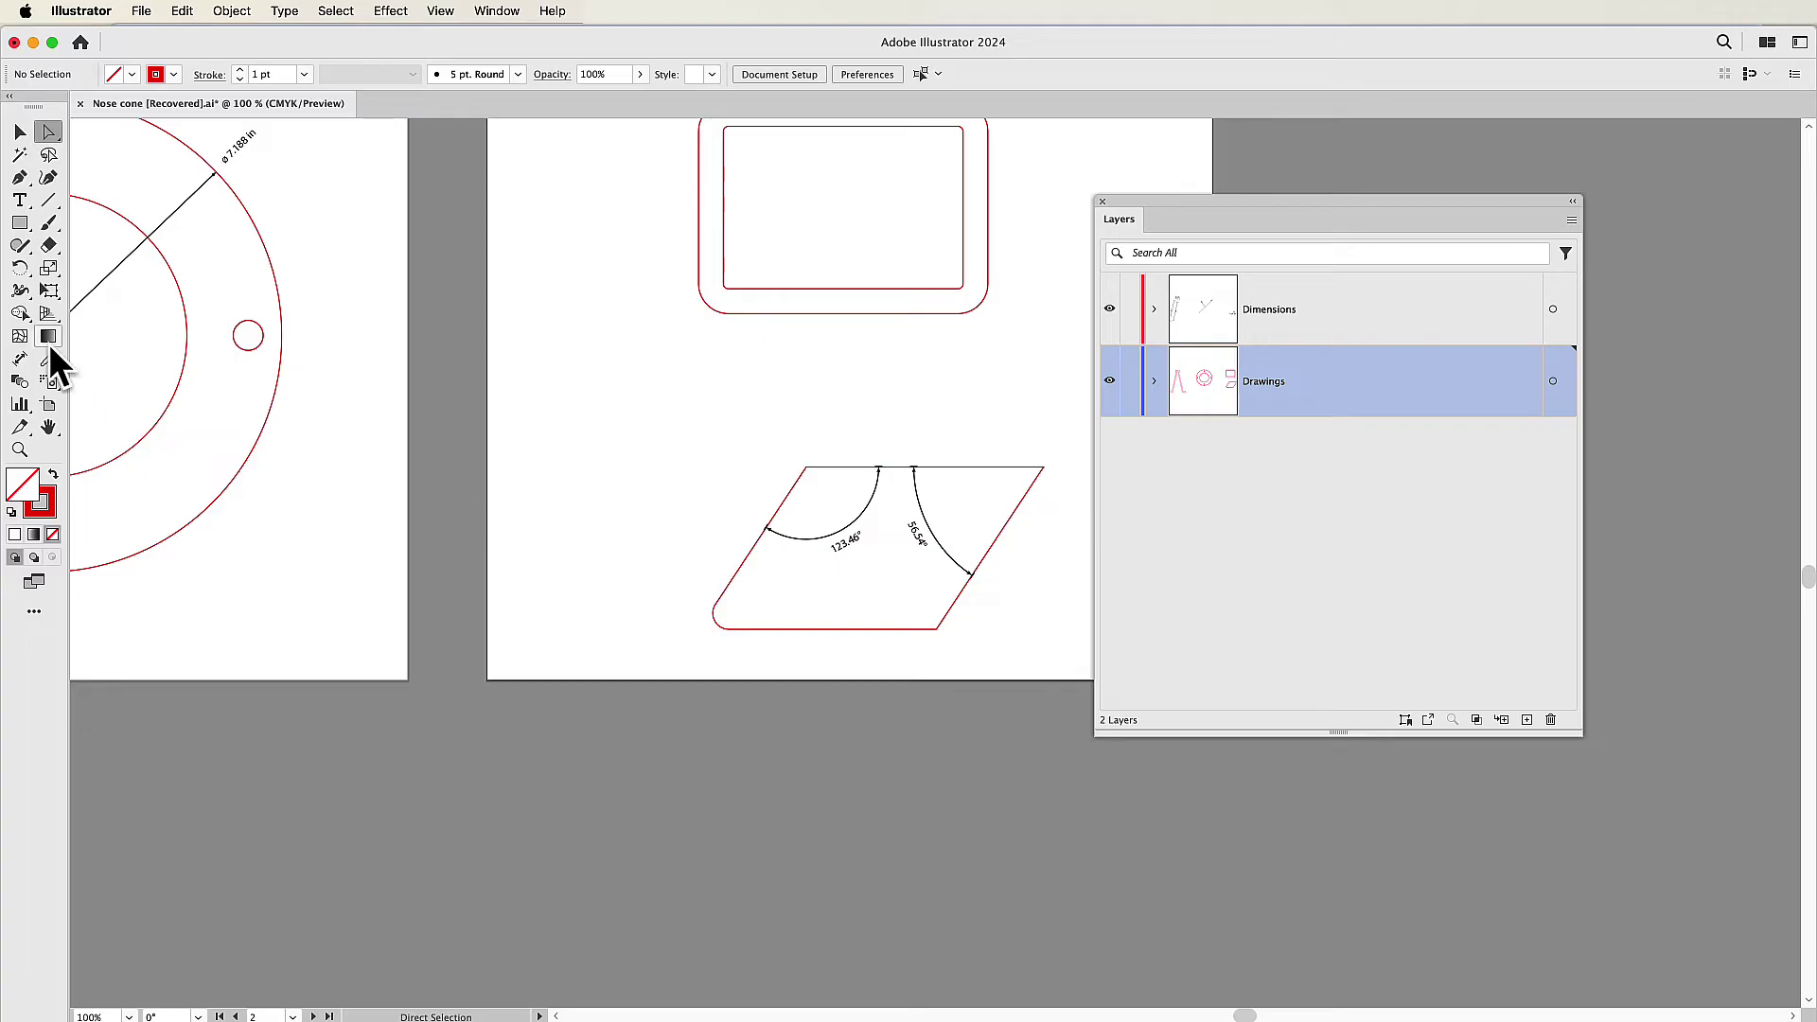
left_click(20, 359)
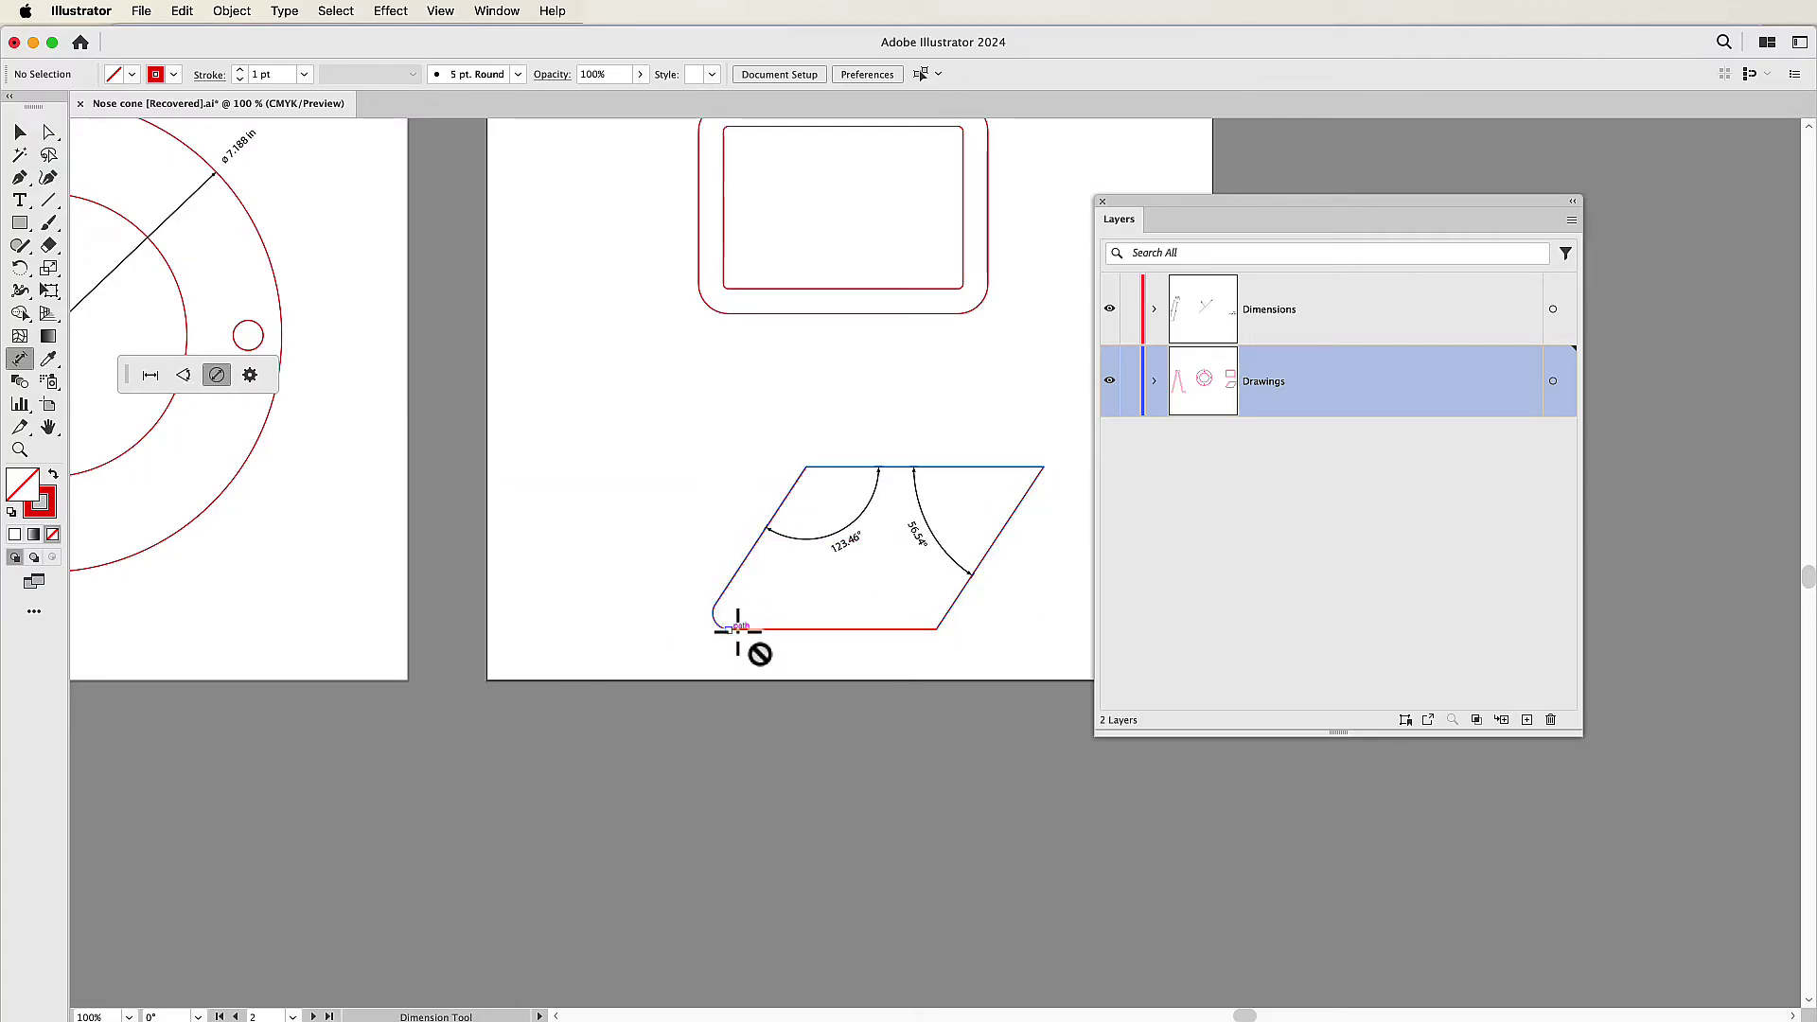
left_click(183, 376)
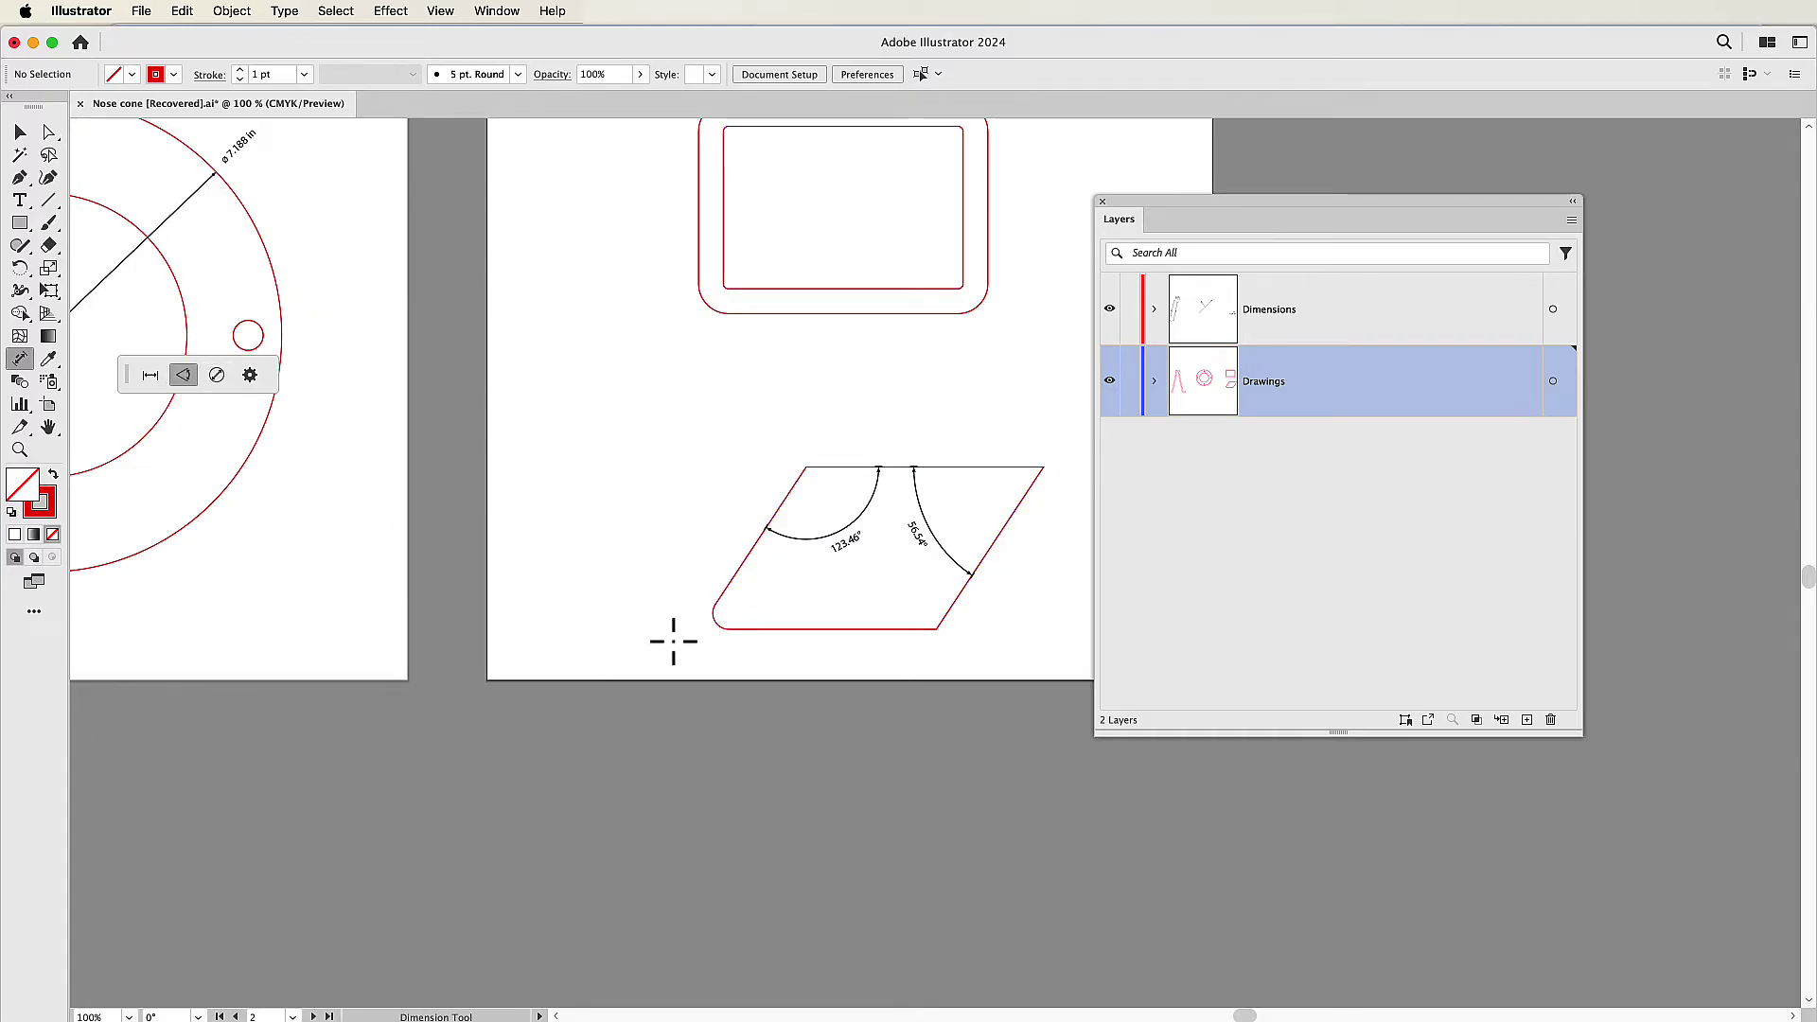
left_click(939, 629)
left_click(922, 604)
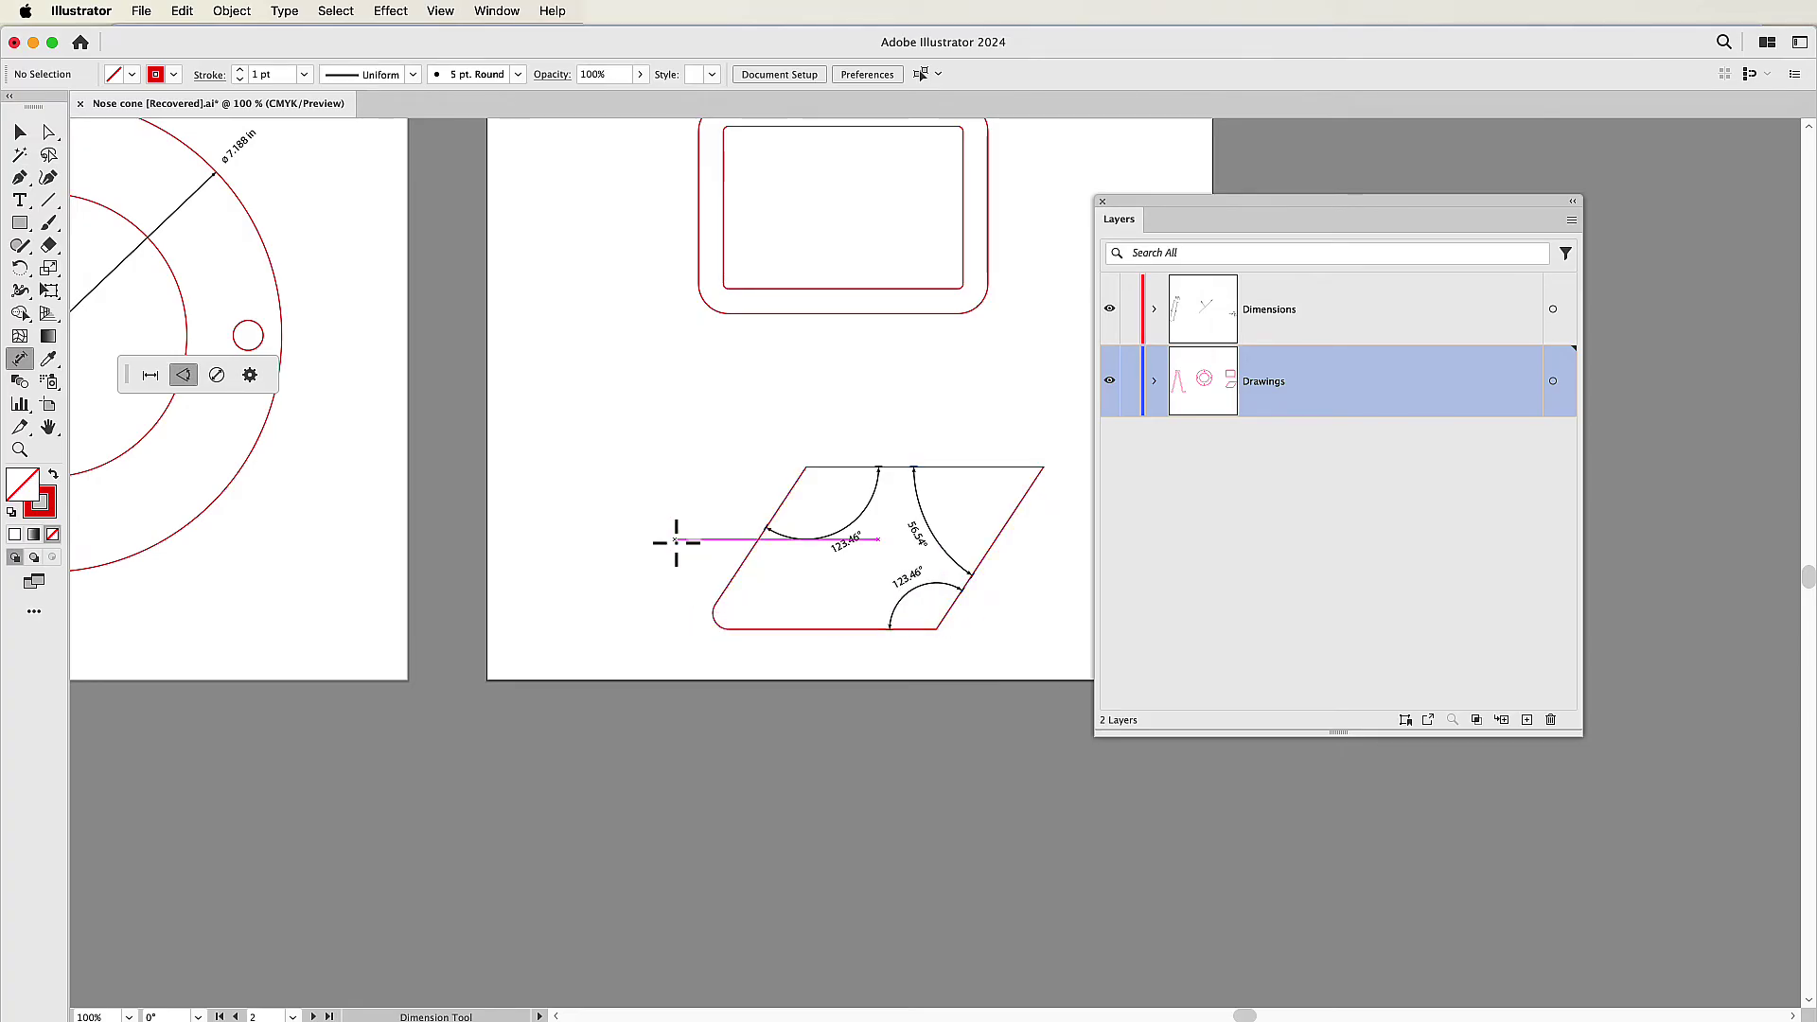
- Add R 0.46 in radius dimensions to all four corners of the outer rounded rectangle
scroll(676, 542, "up", 5)
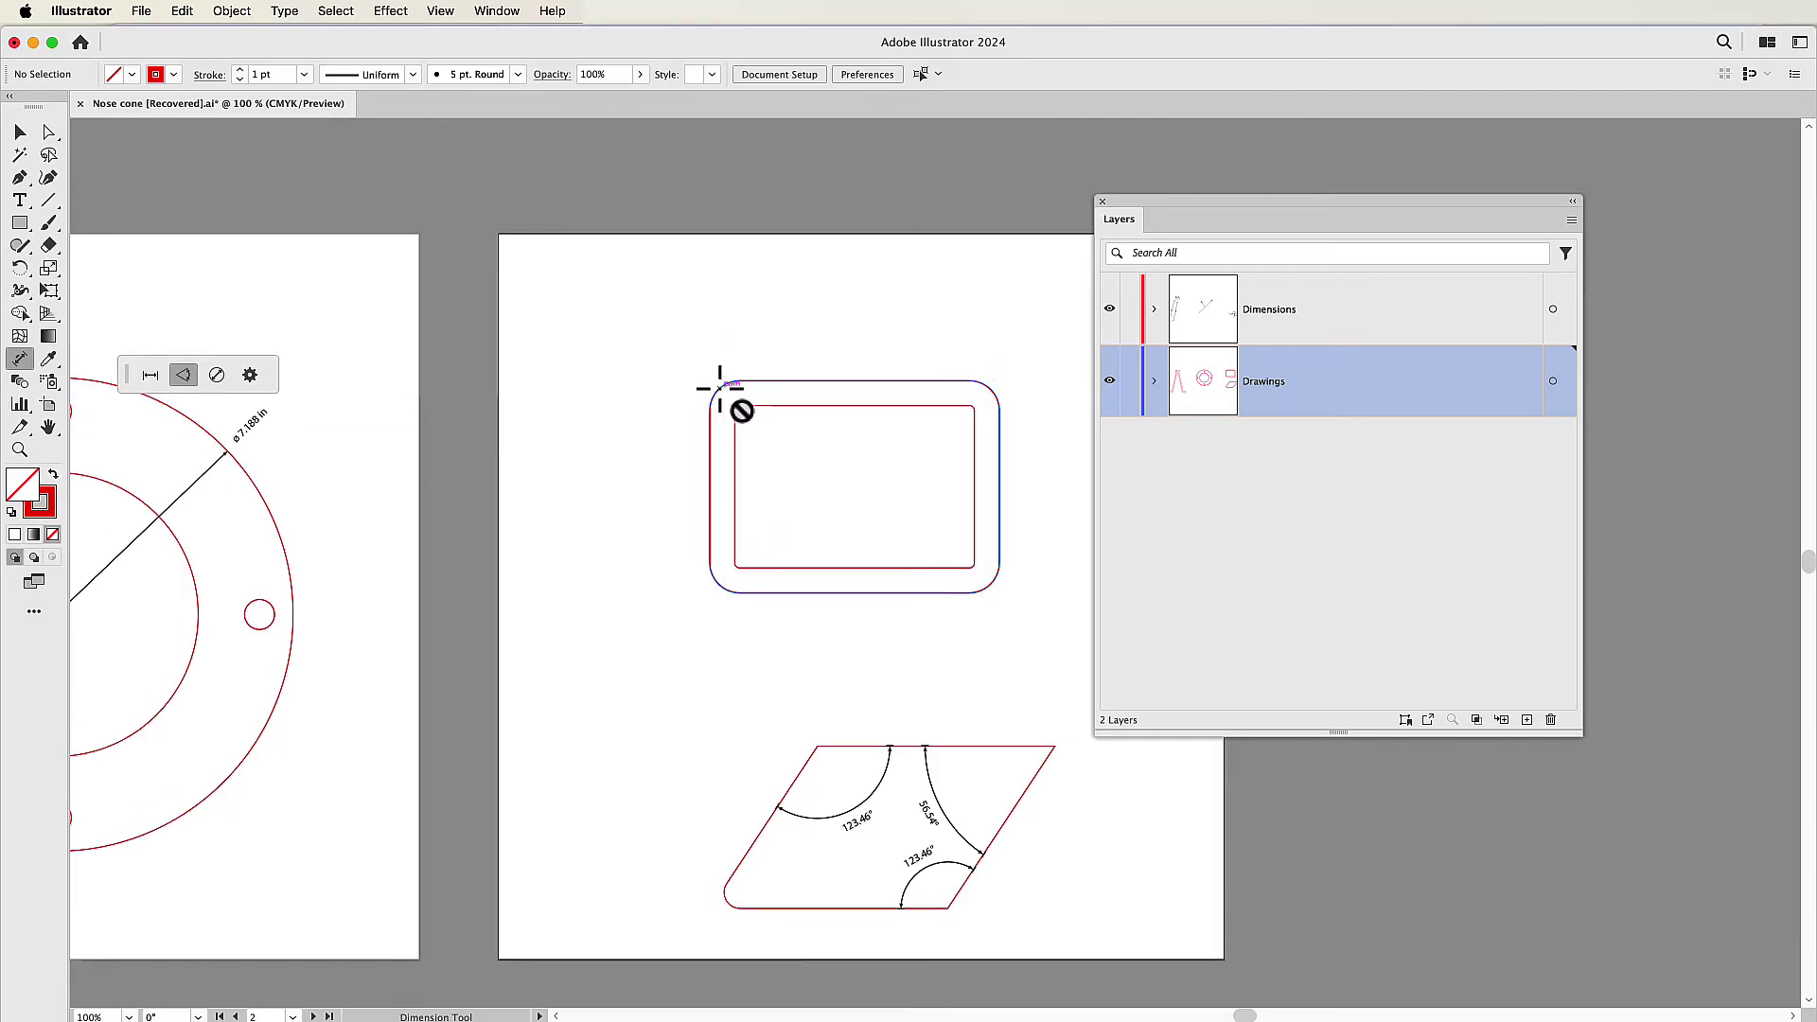
left_click(217, 375)
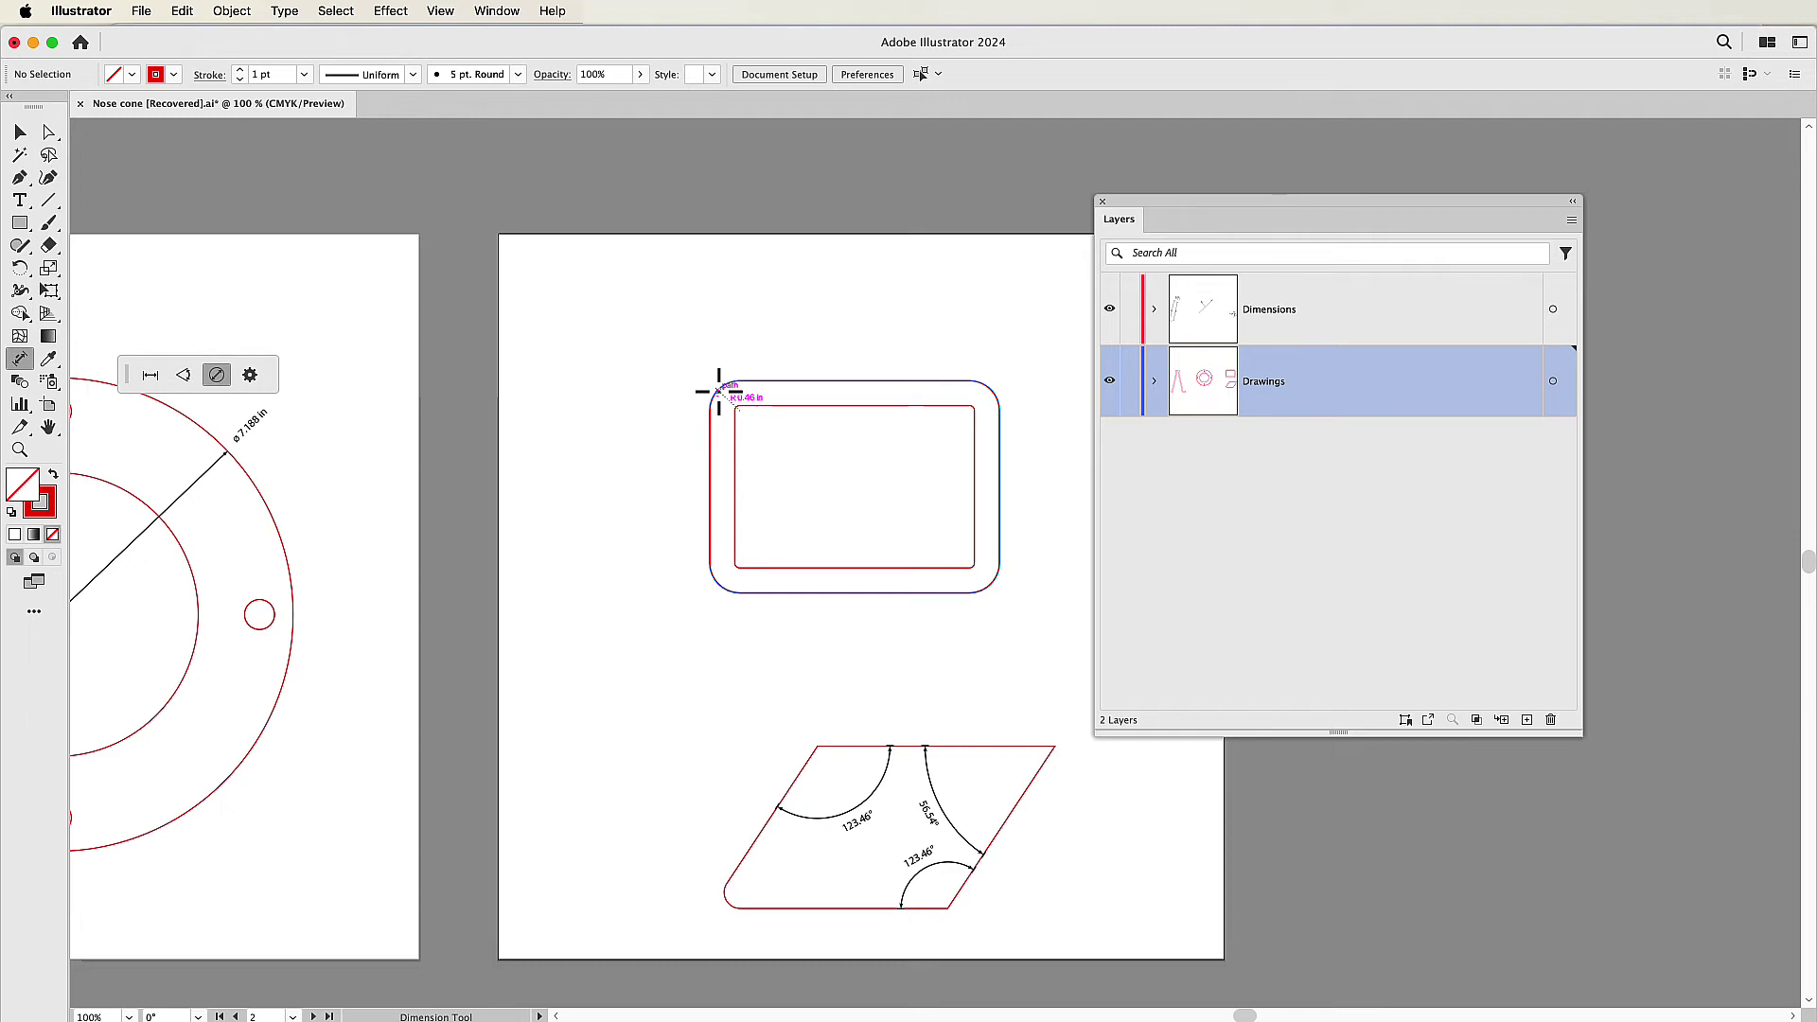
left_click(718, 391)
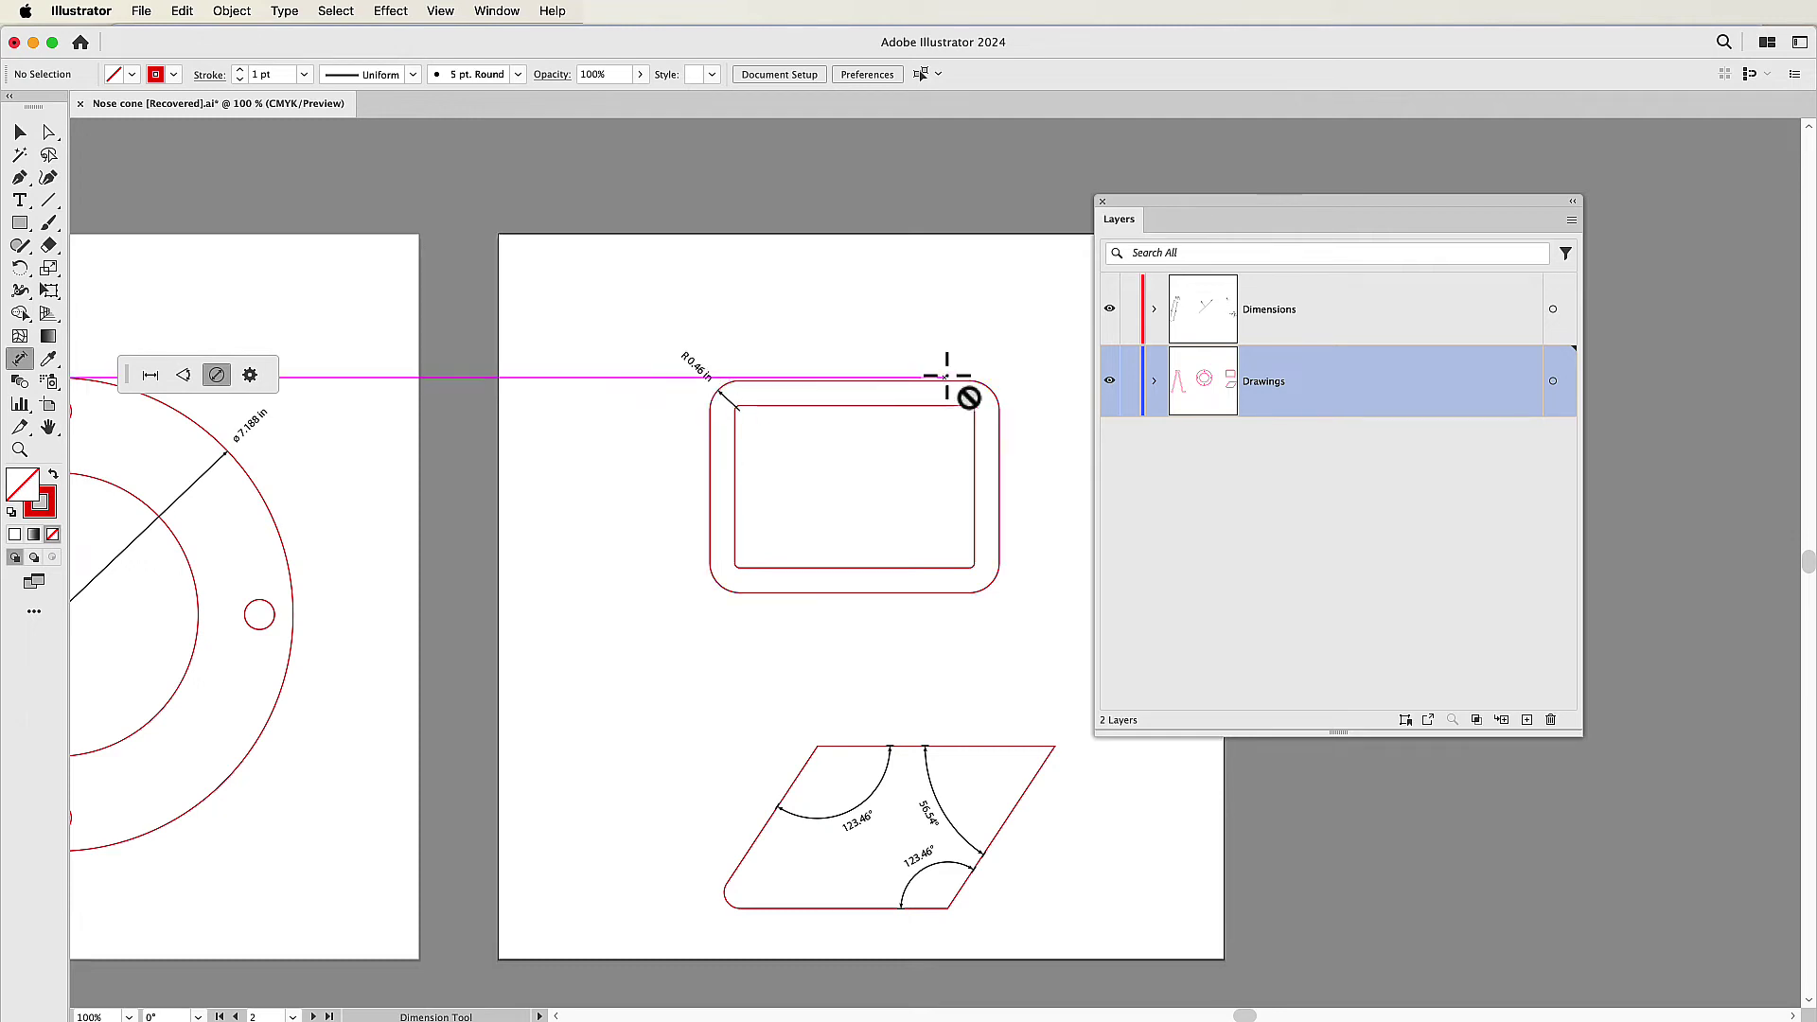
left_click(997, 389)
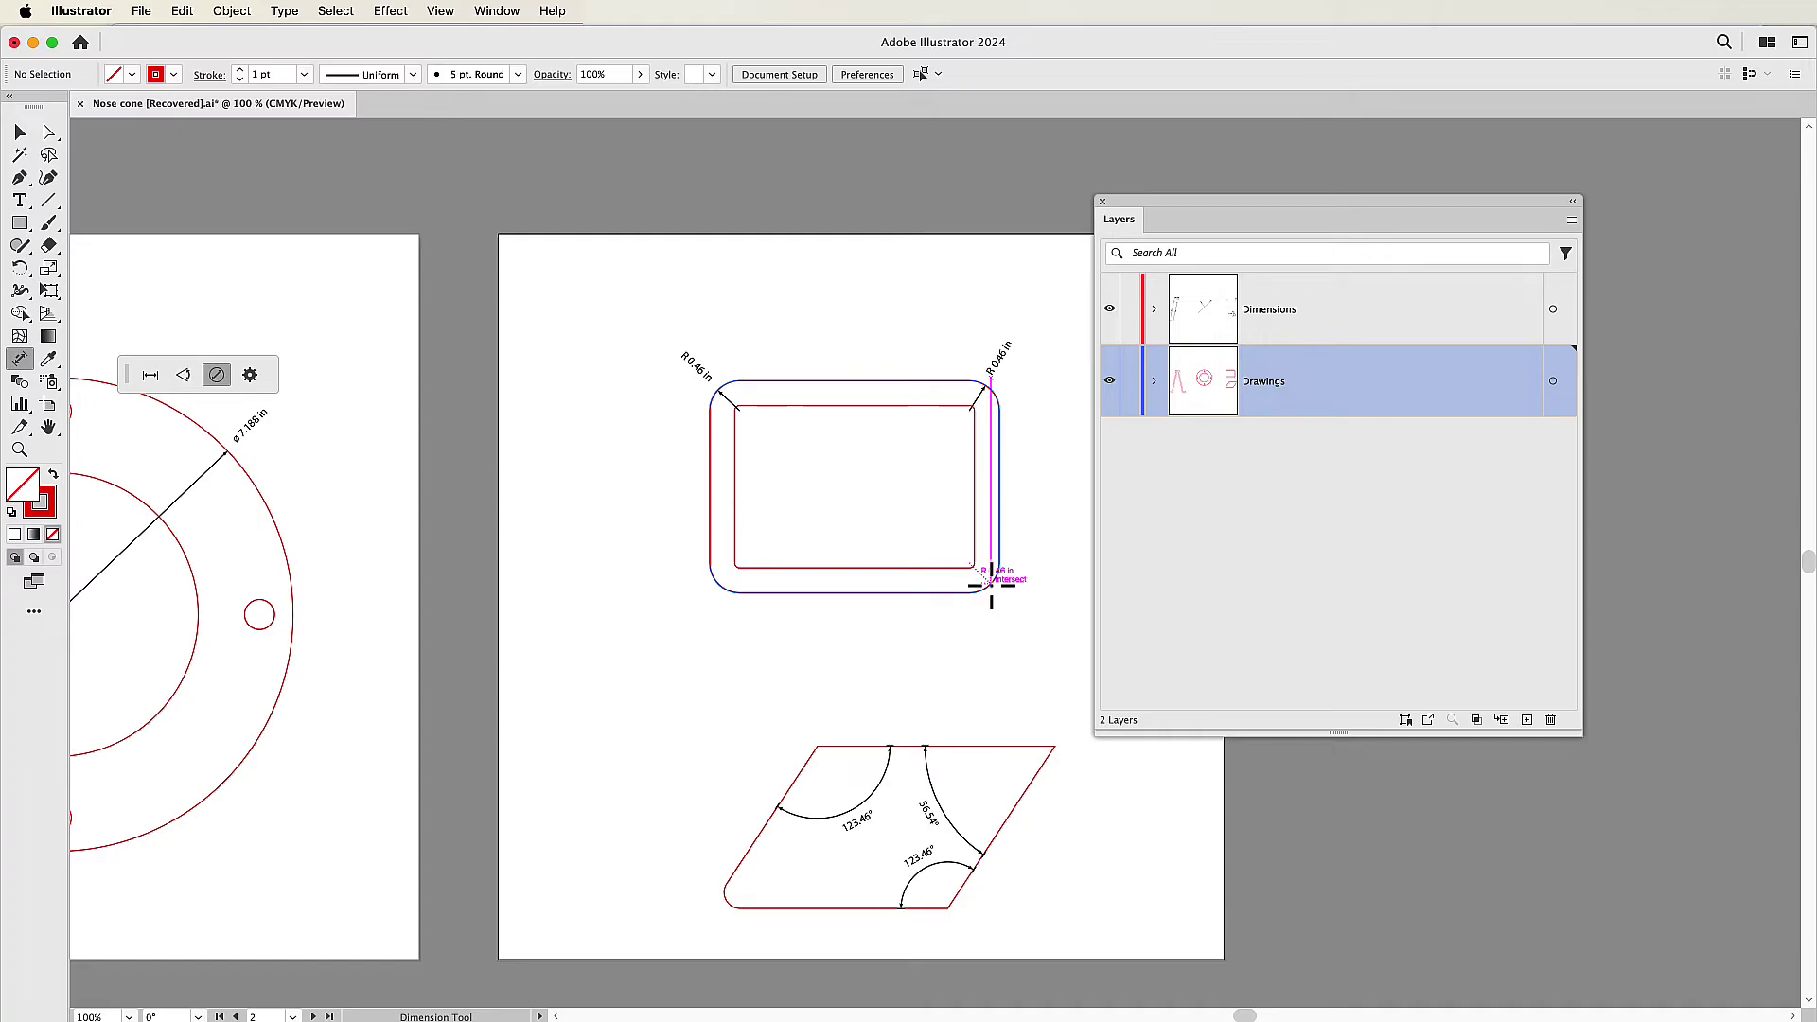
left_click(991, 584)
left_click(717, 587)
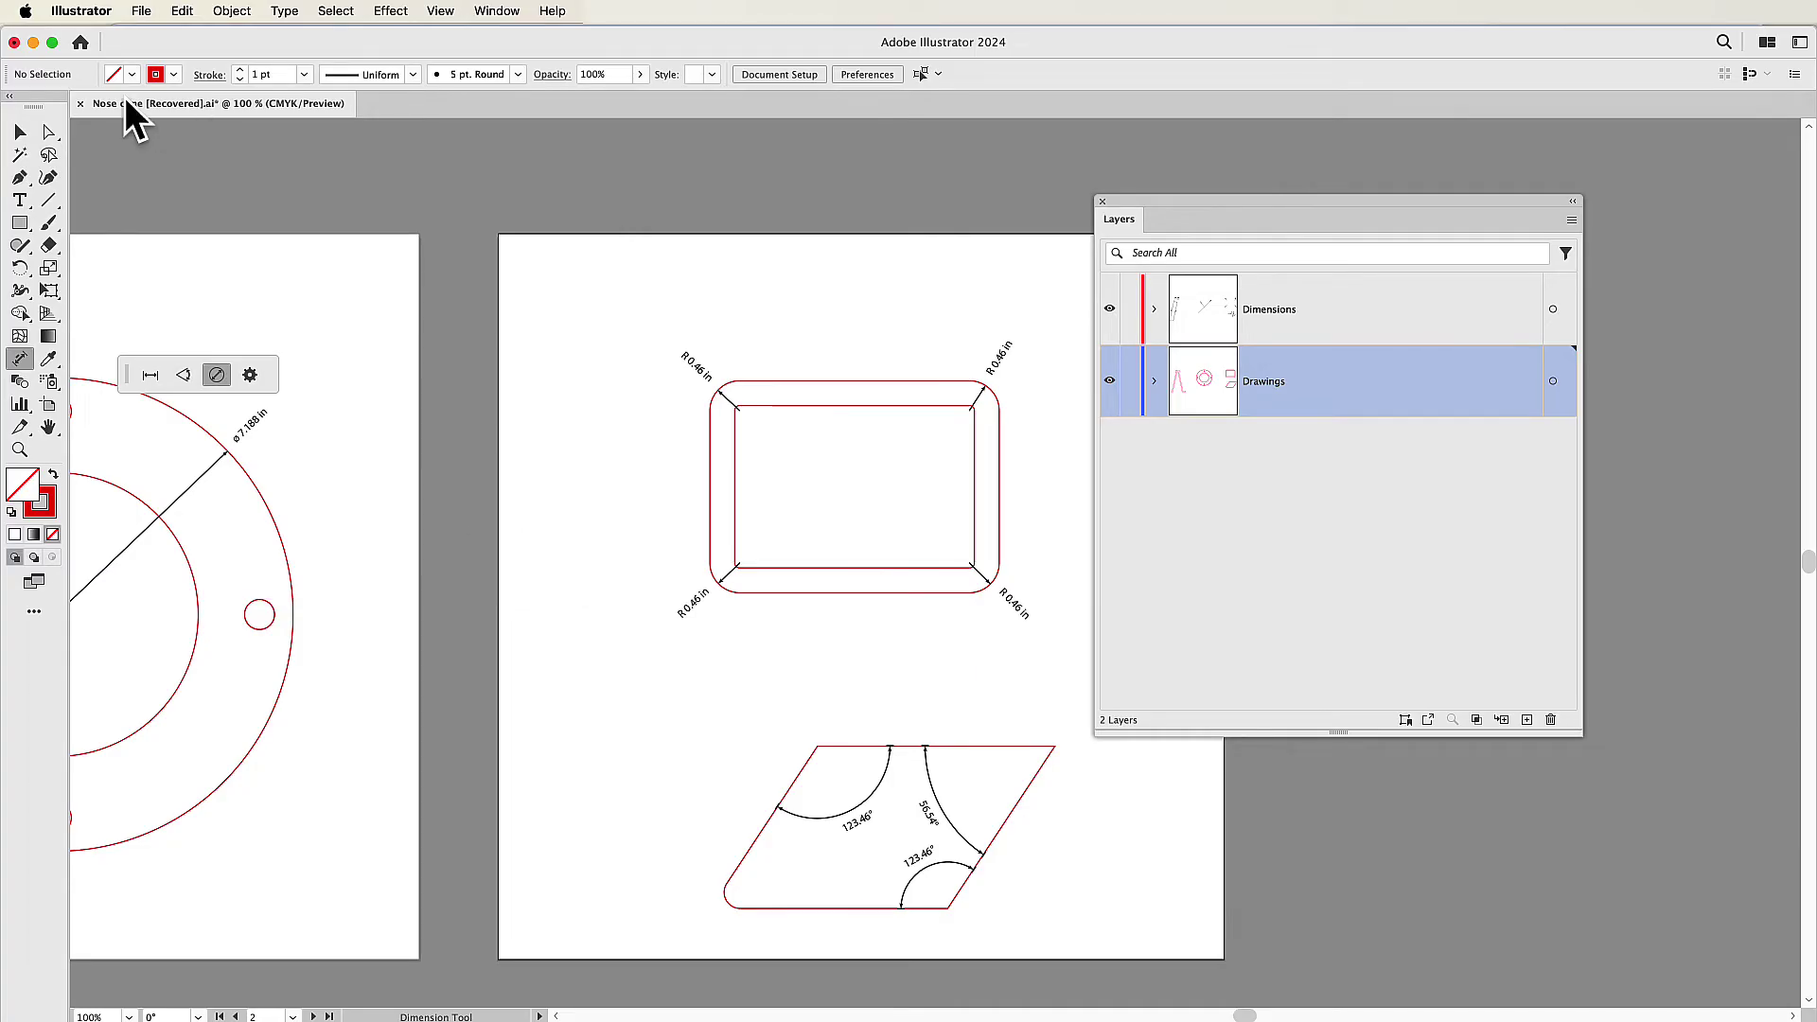
left_click(43, 131)
left_click(857, 381)
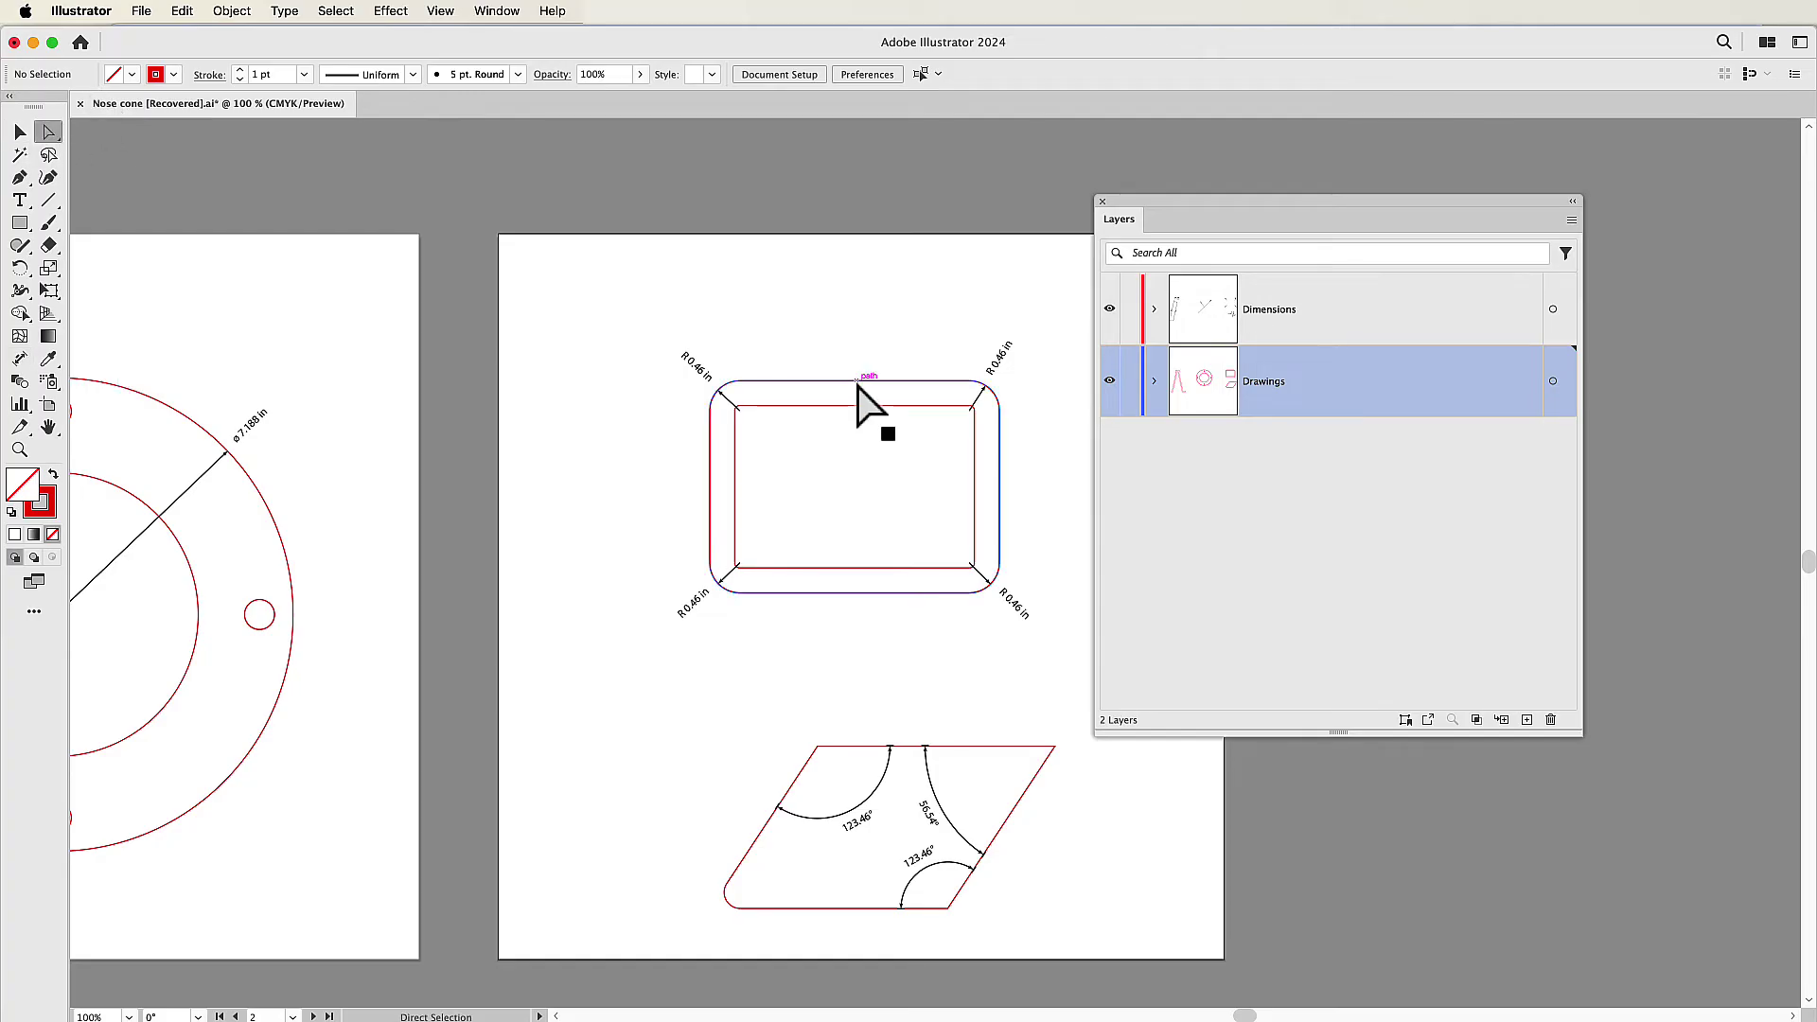
- Place a ø 0.503 in dimension on the parallelogram's rounded bottom-left corner
left_click(611, 573)
scroll(610, 577, "down", 3)
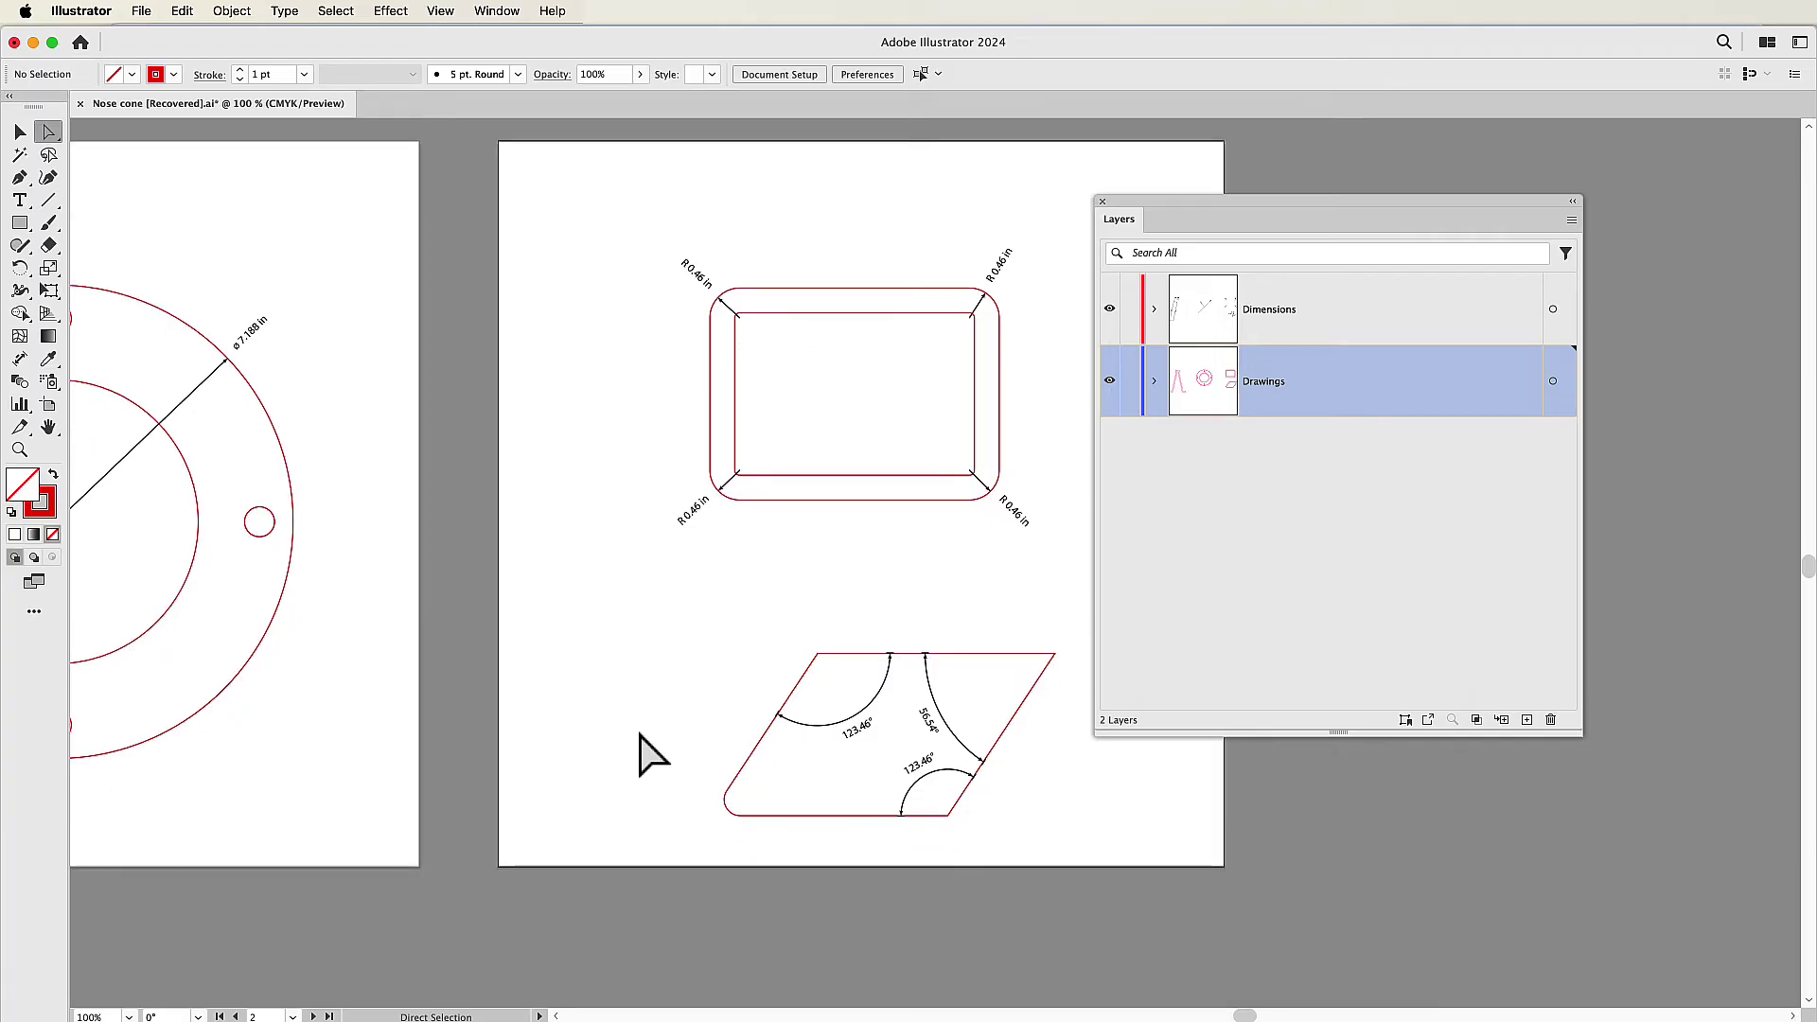
left_click_drag(654, 764, 757, 838)
left_click(597, 794)
left_click(21, 361)
left_click(216, 375)
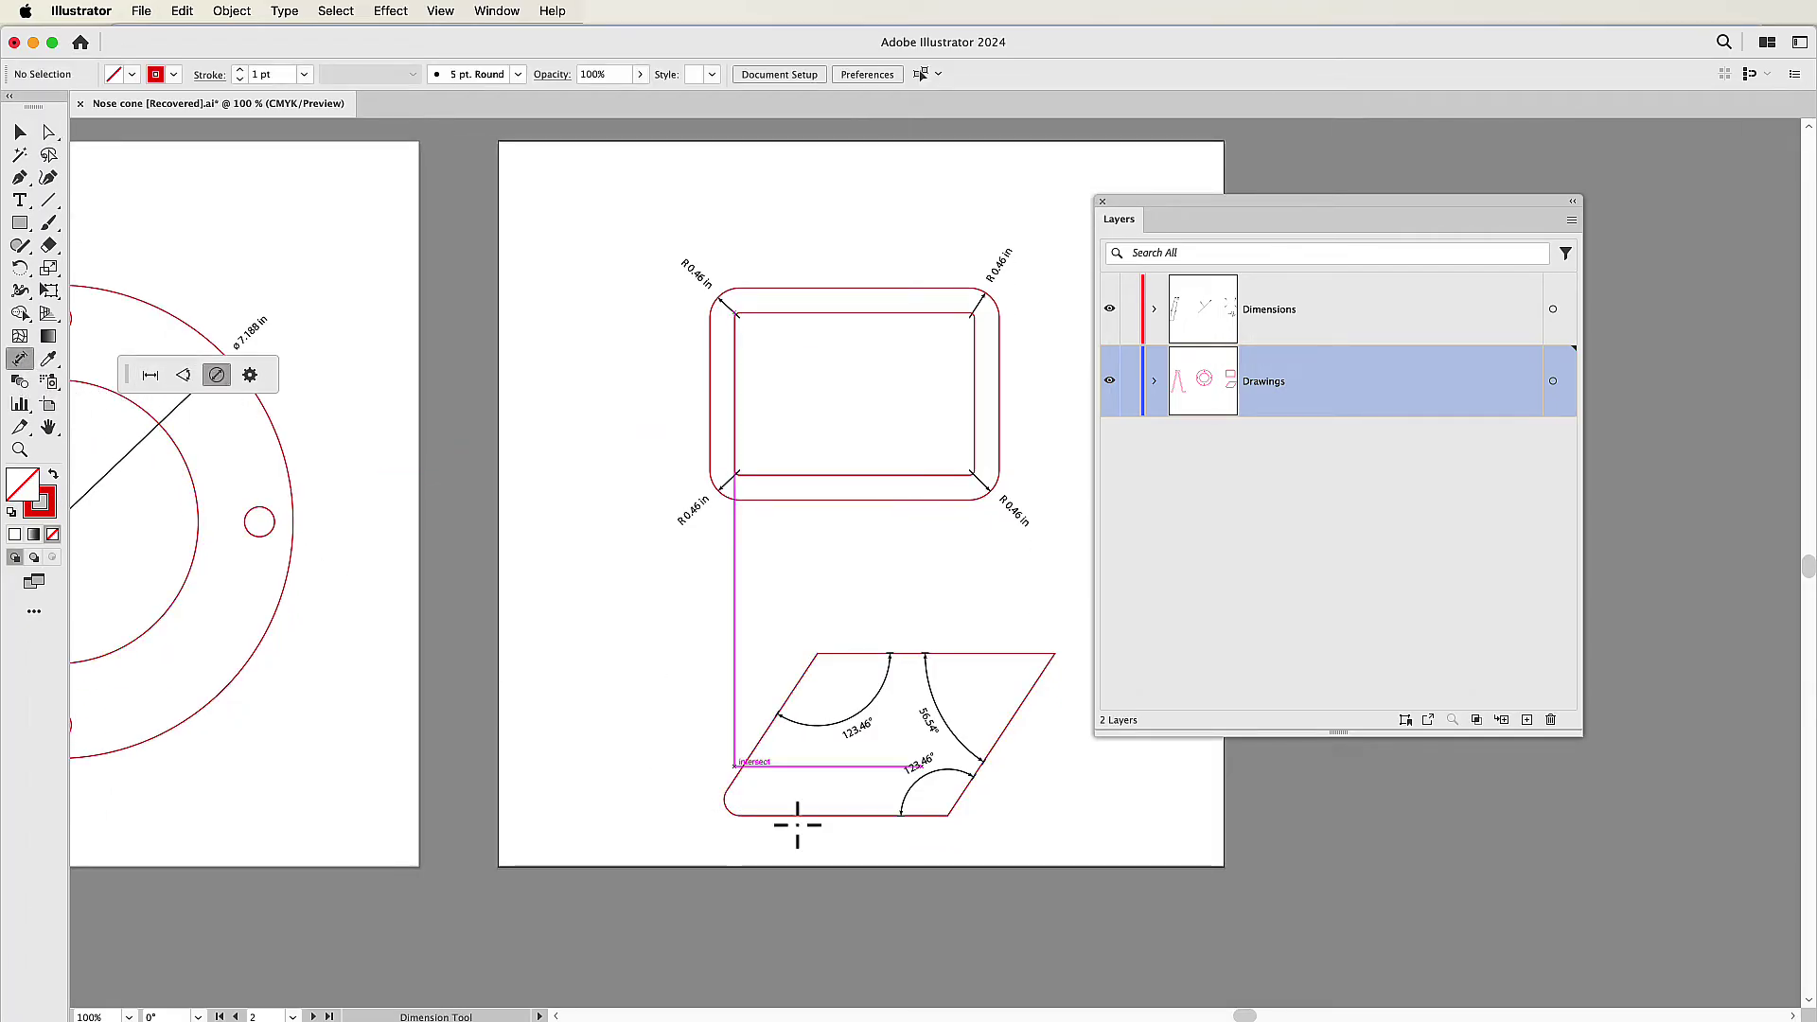
left_click(729, 807)
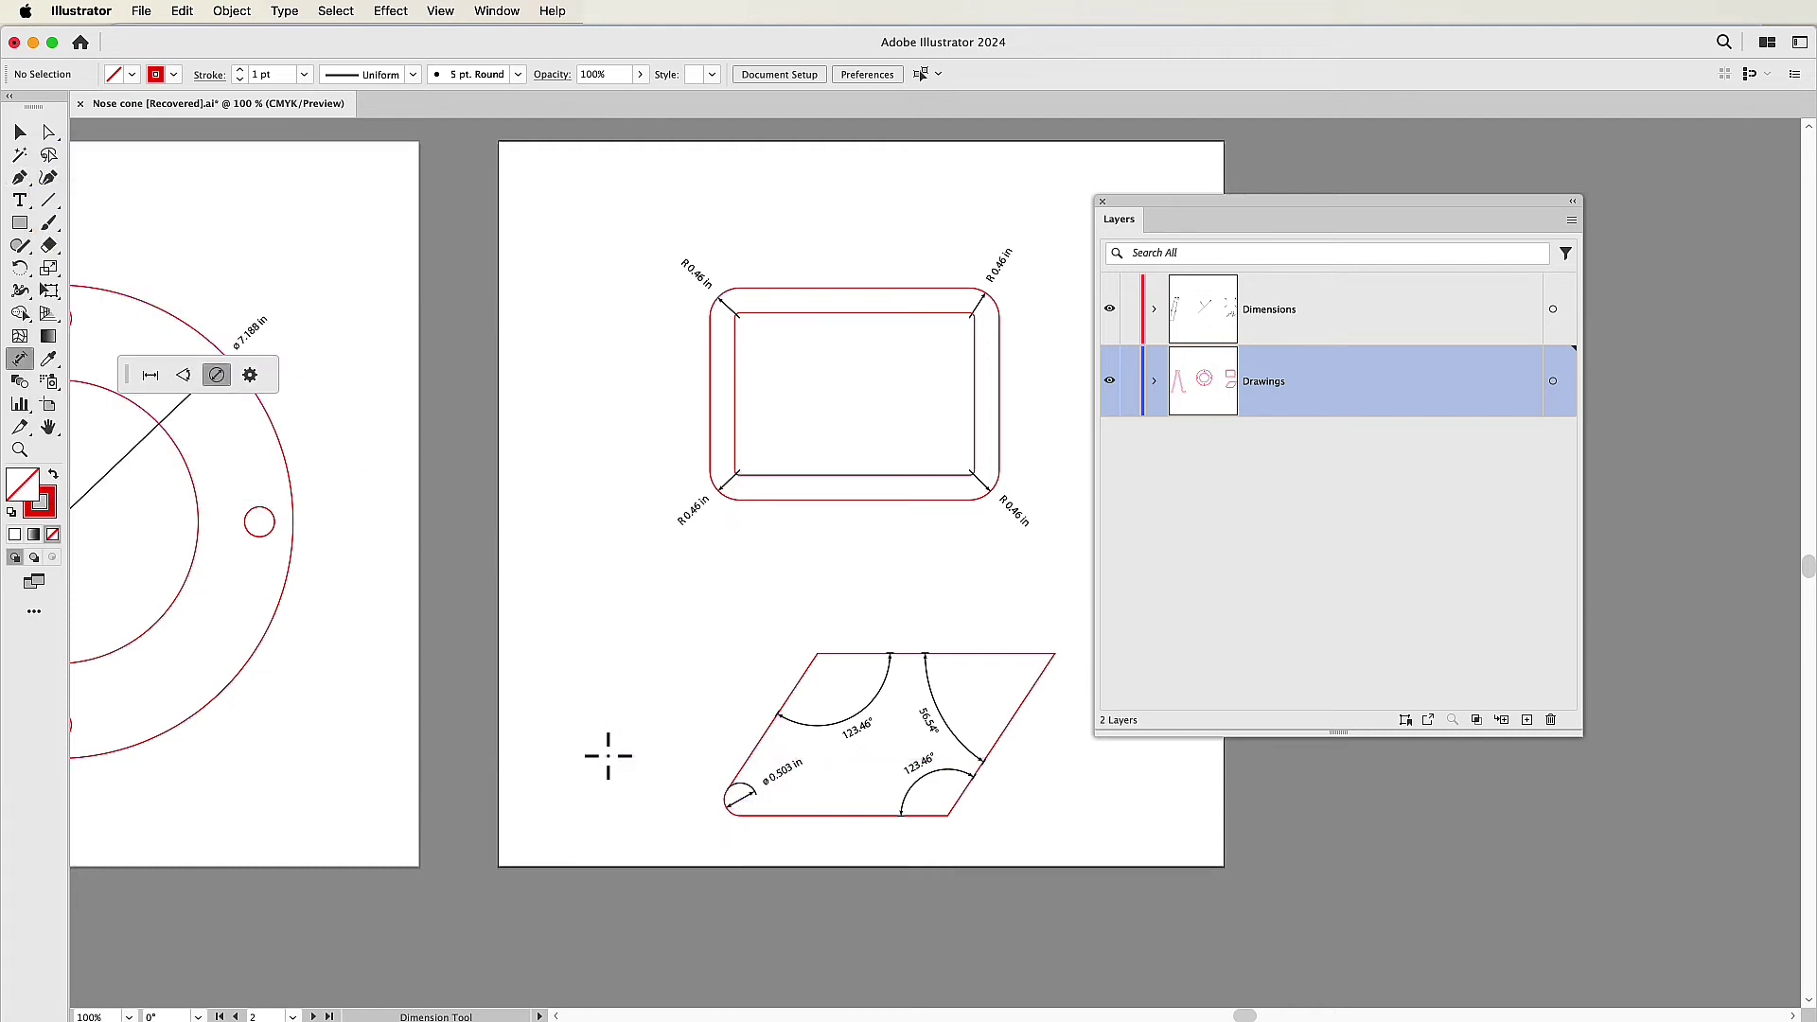
- Enlarge that corner's radius so its dimension updates to ø 0.655 in
left_click(49, 132)
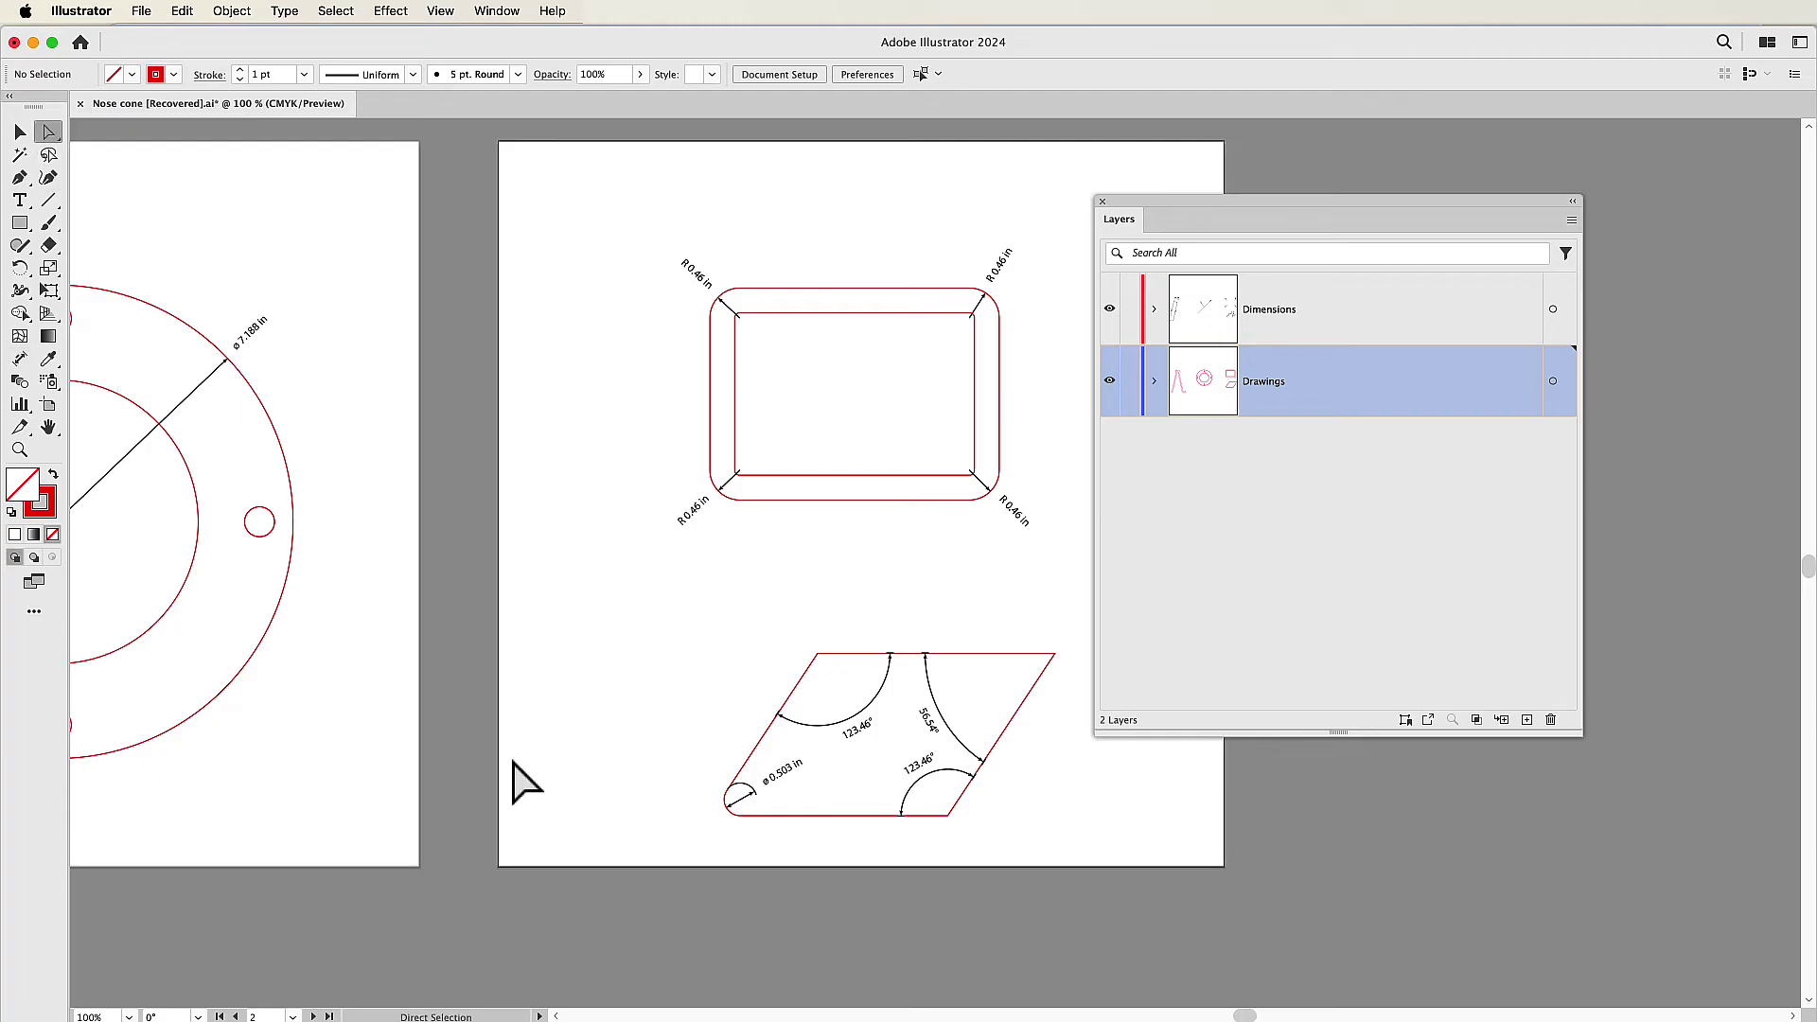
left_click(750, 814)
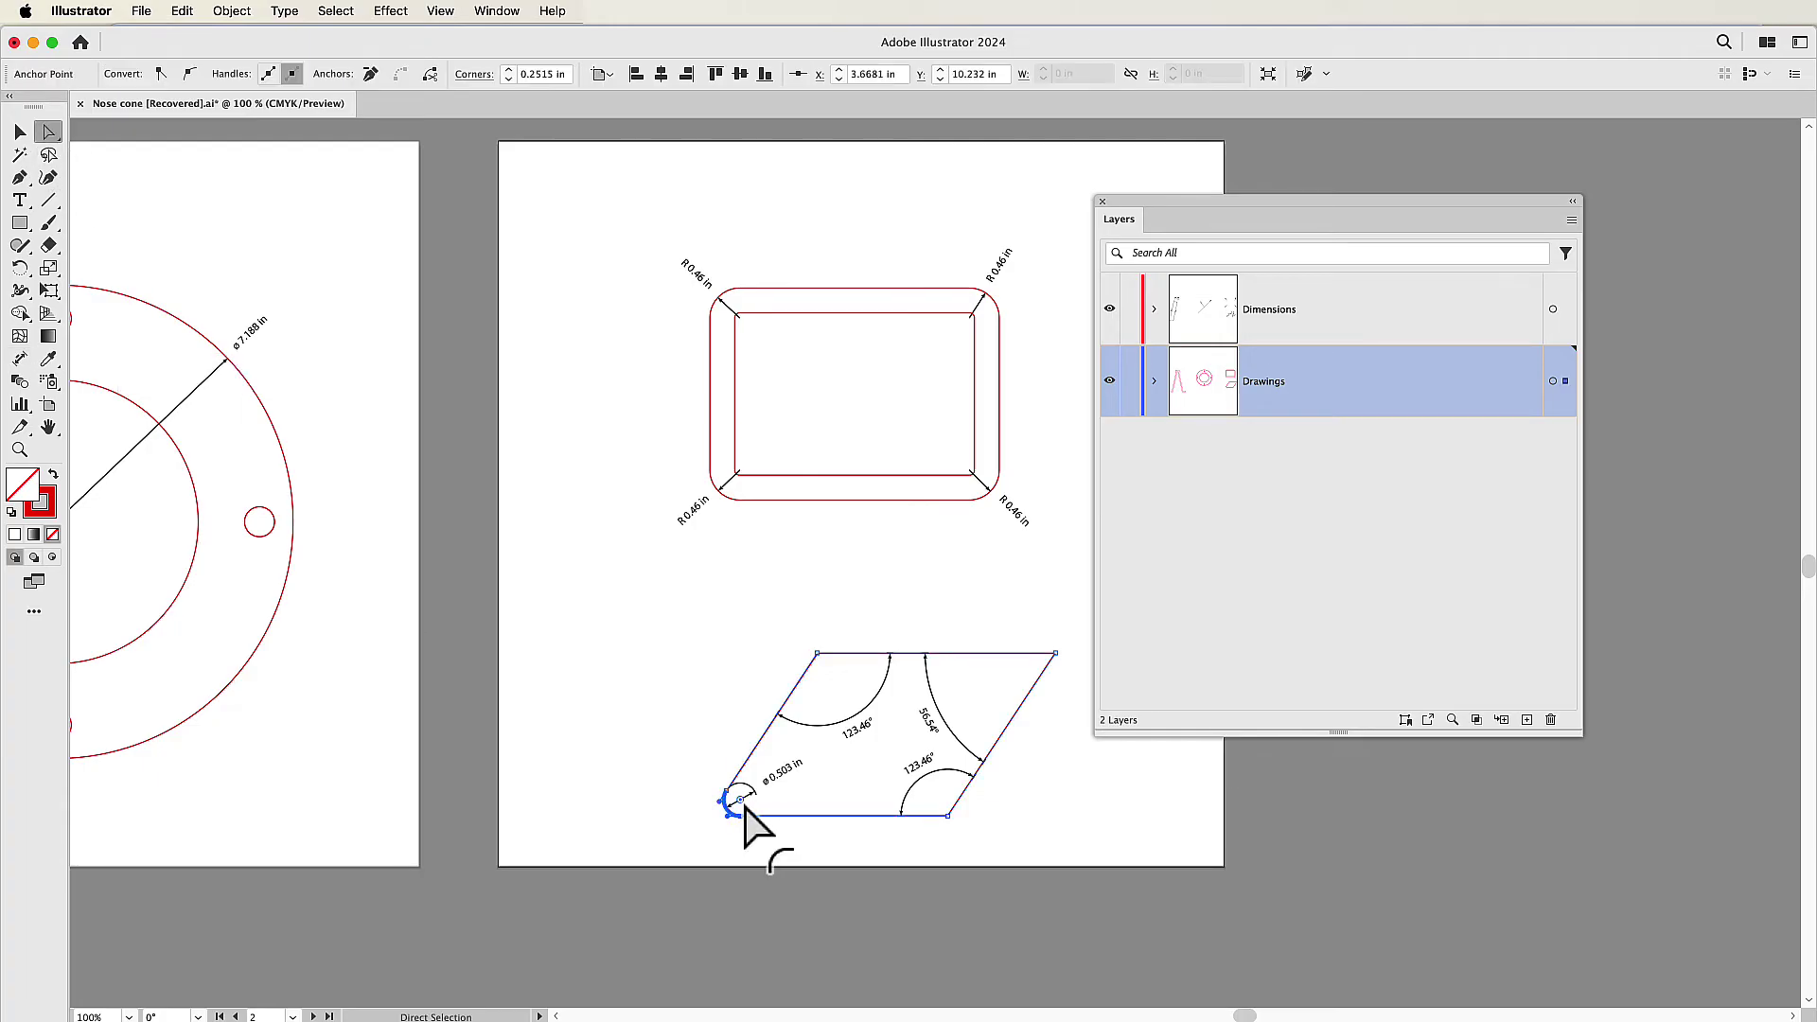
left_click_drag(743, 809, 760, 806)
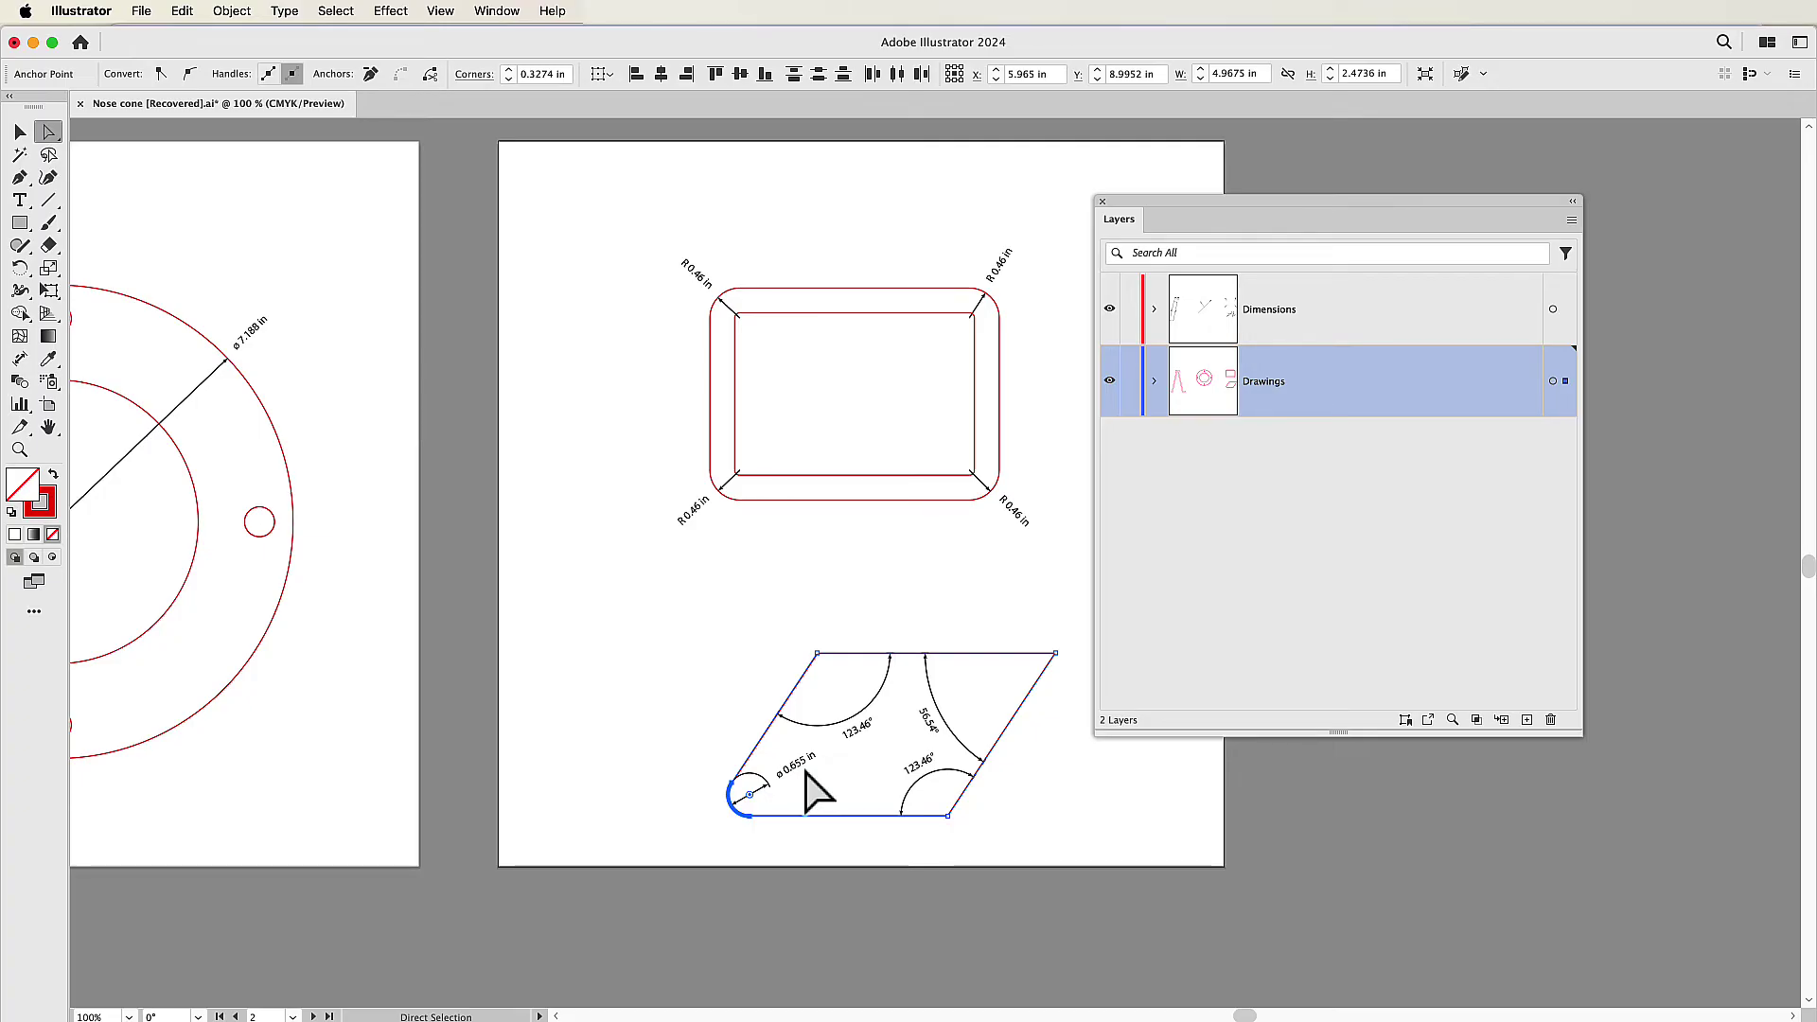
- Shrink the ring's outer circle to 6.6642 in across, updating its diameter dimension
left_click_drag(233, 617, 866, 622)
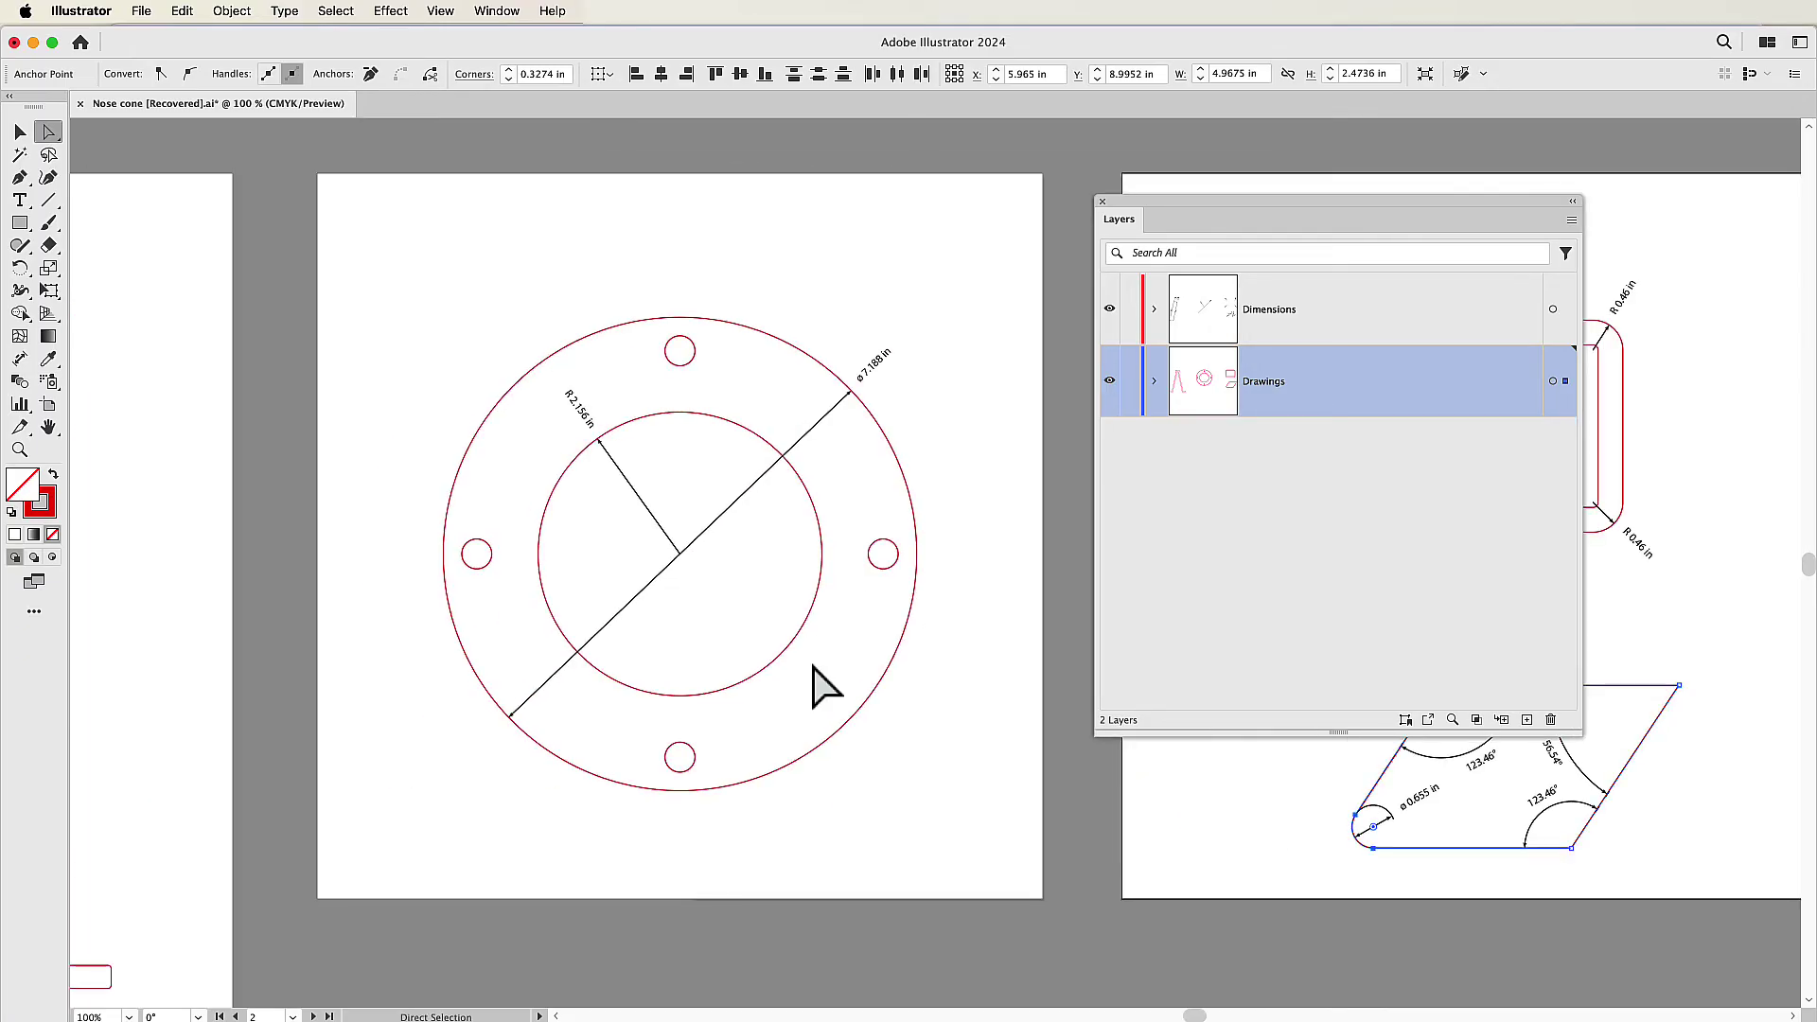
left_click(21, 134)
left_click(728, 324)
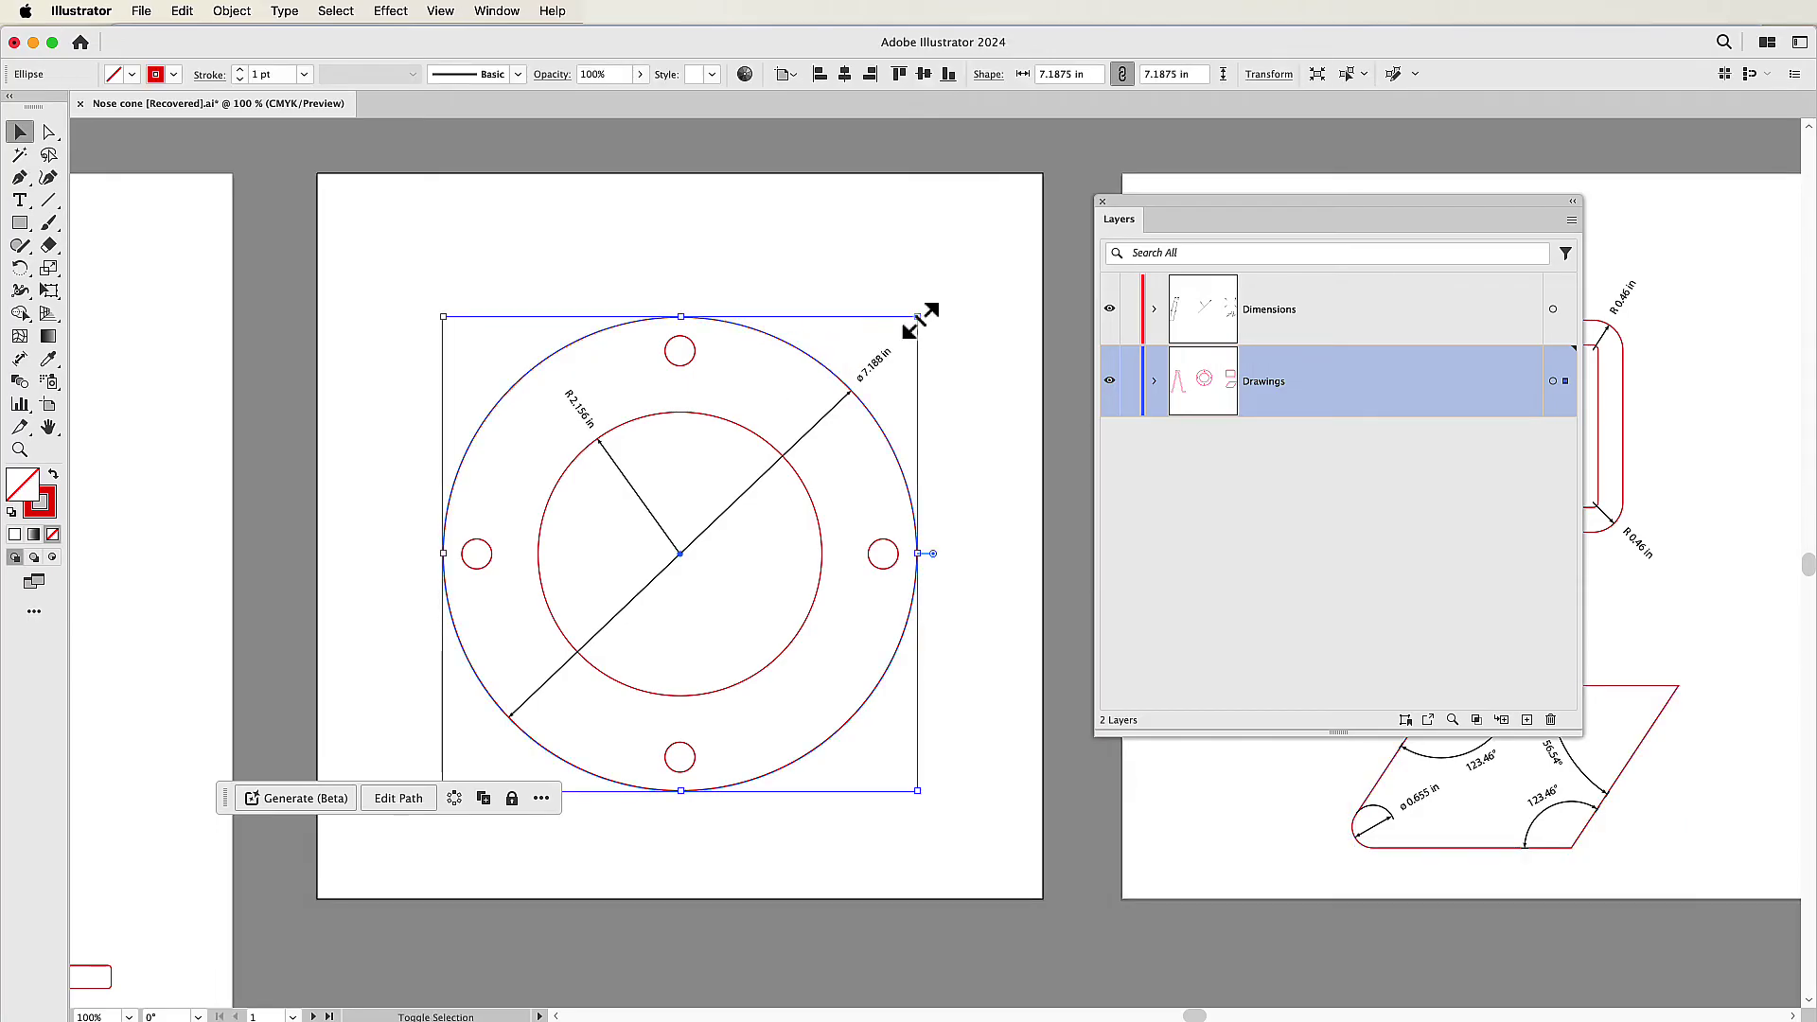
left_click_drag(917, 319, 909, 333)
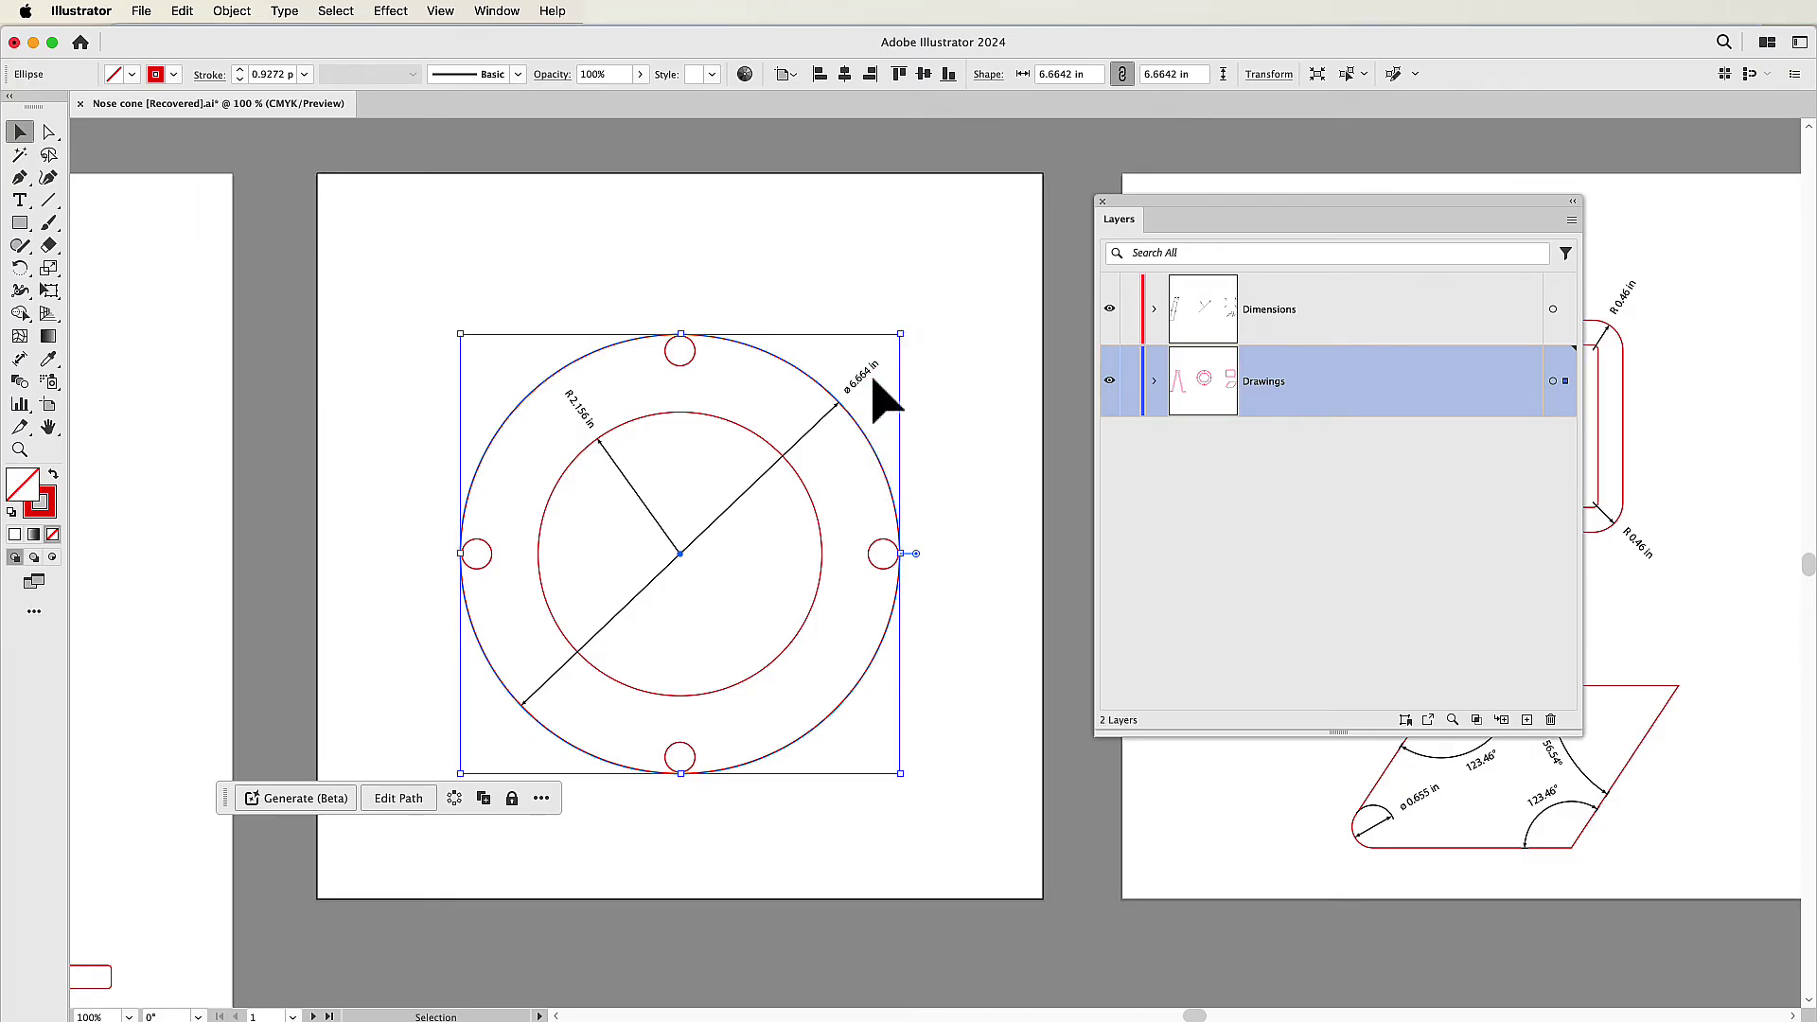
- Pan over to the nose-cone side profiles and select the right profile
scroll(507, 608, "up", 2)
left_click_drag(507, 608, 1236, 555)
left_click_drag(875, 523, 811, 515)
left_click(820, 516)
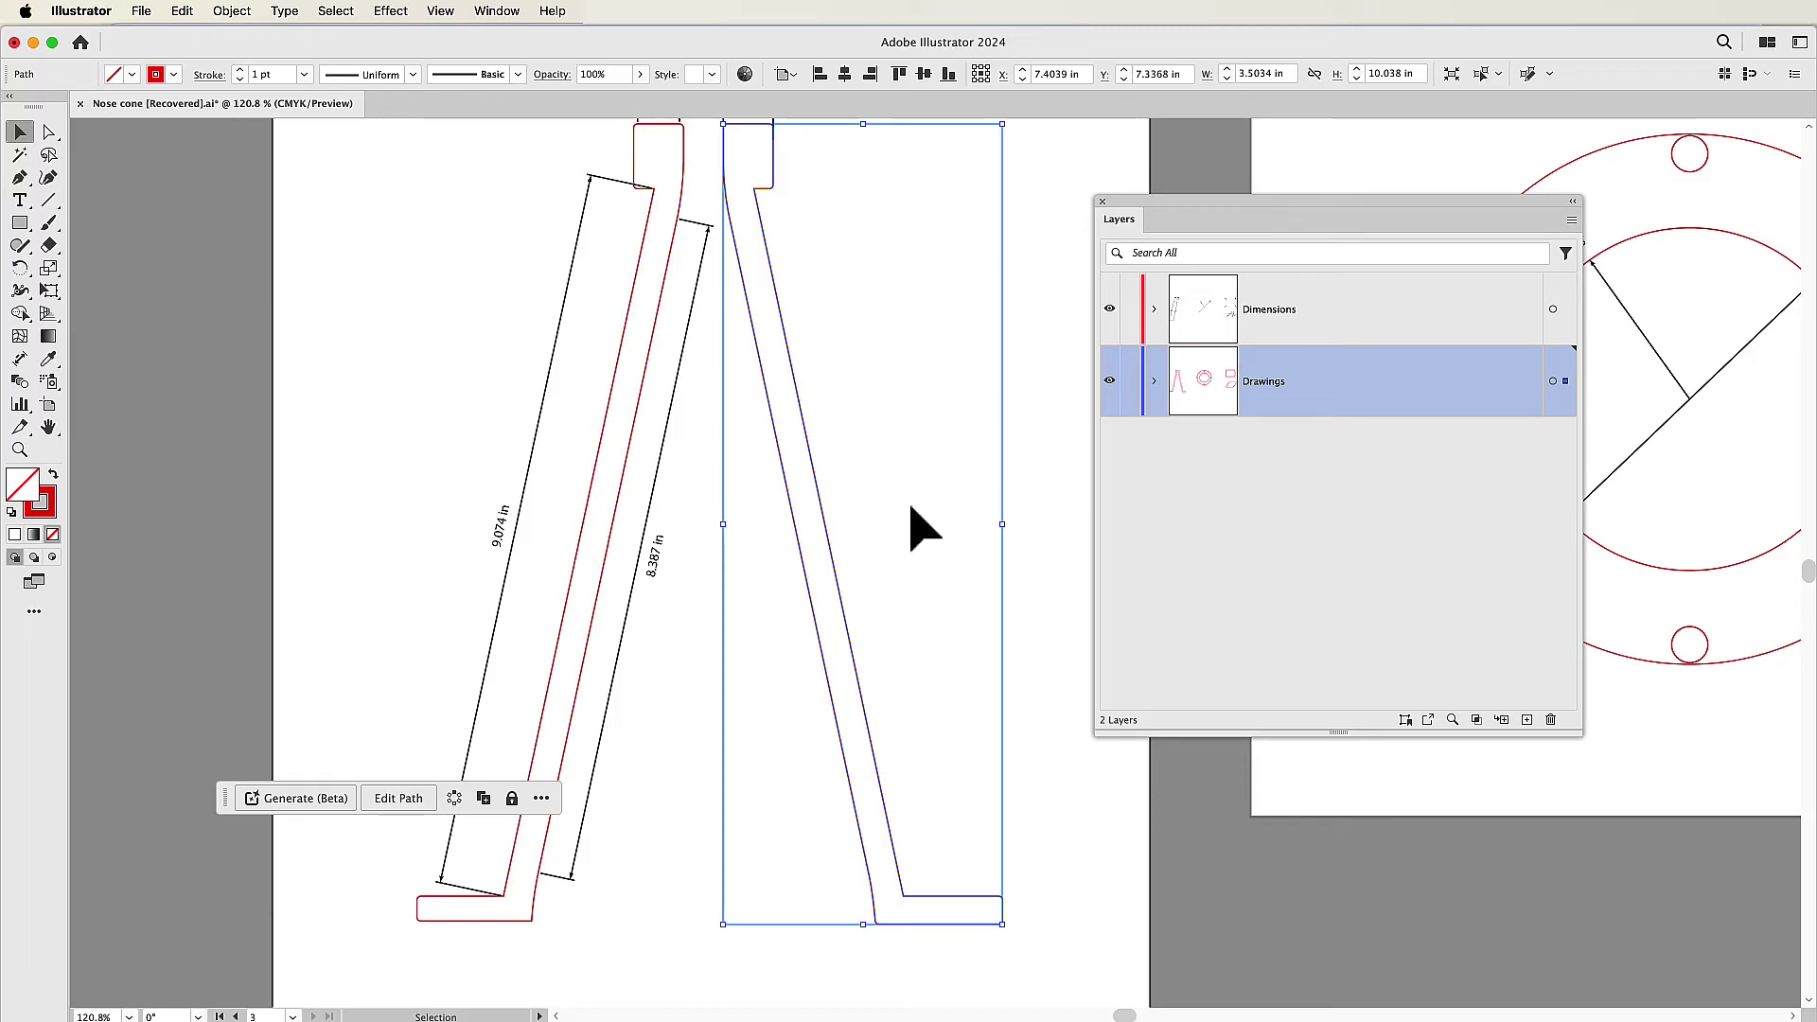
- Add a linear thickness dimension to the right profile's foot, initially reading 0.351 in
left_click(677, 880)
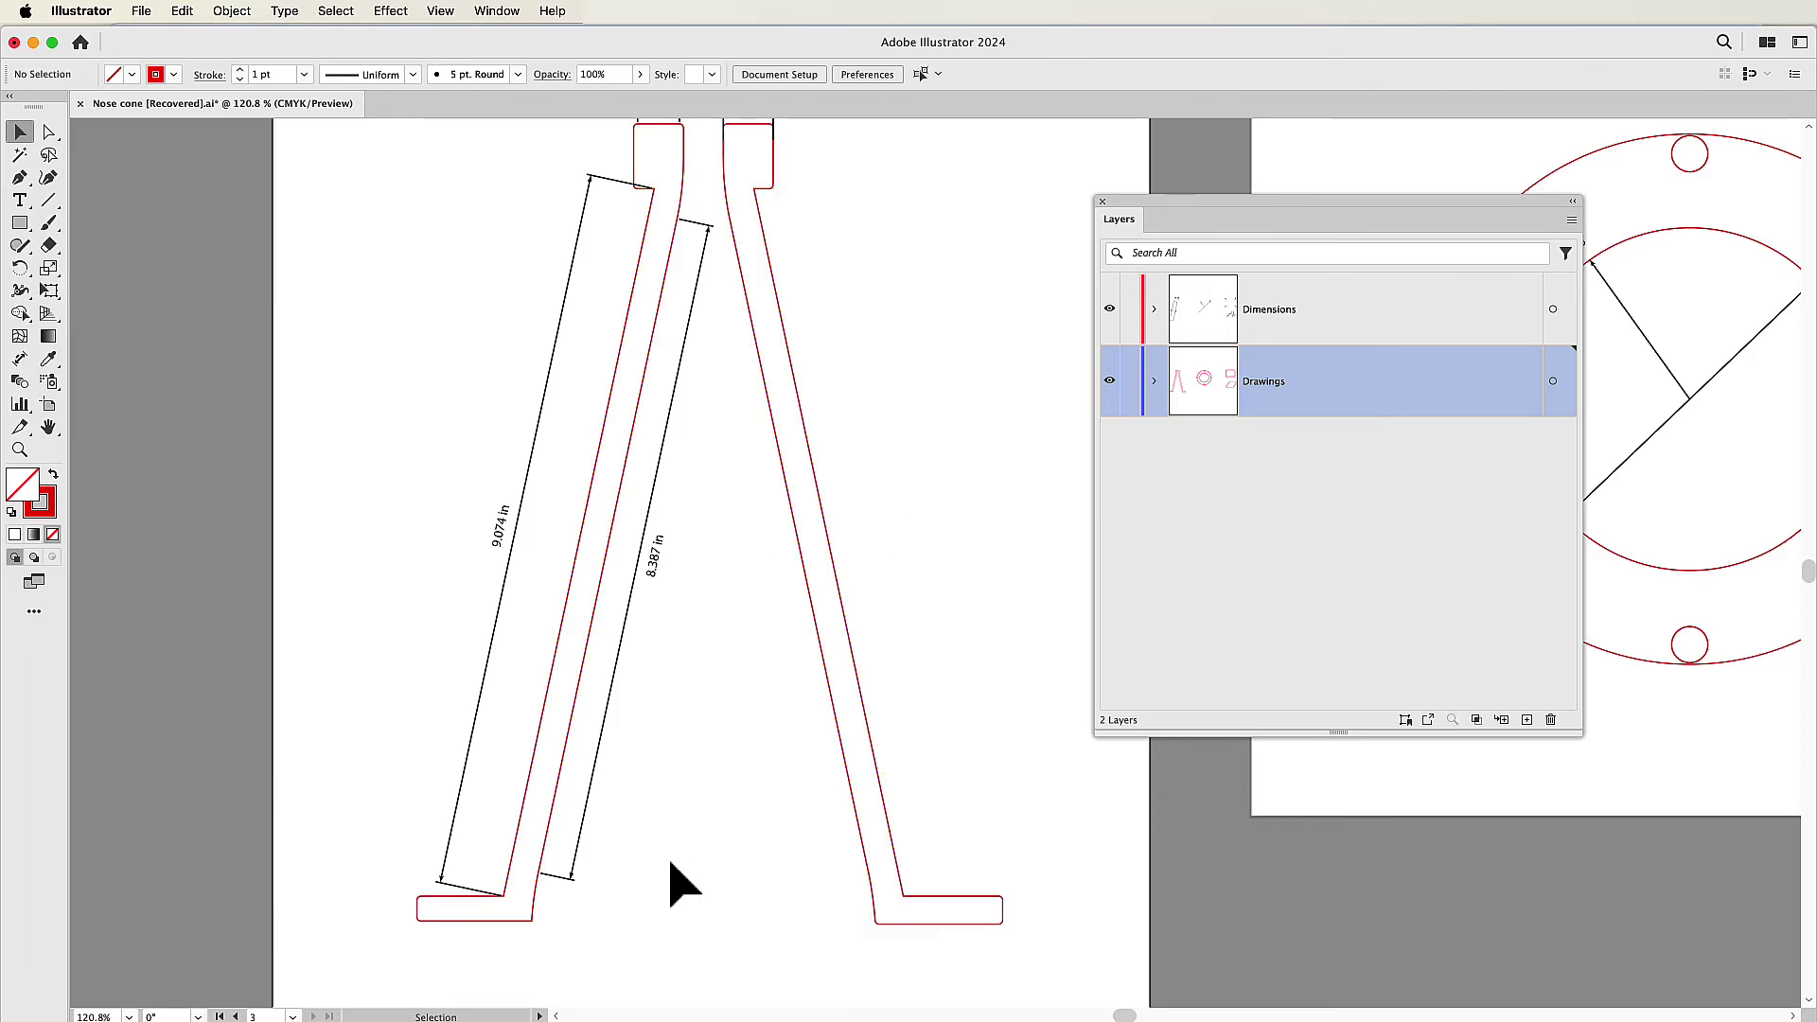
key("super+equal")
key("super+equal")
left_click_drag(860, 843, 713, 385)
left_click(20, 356)
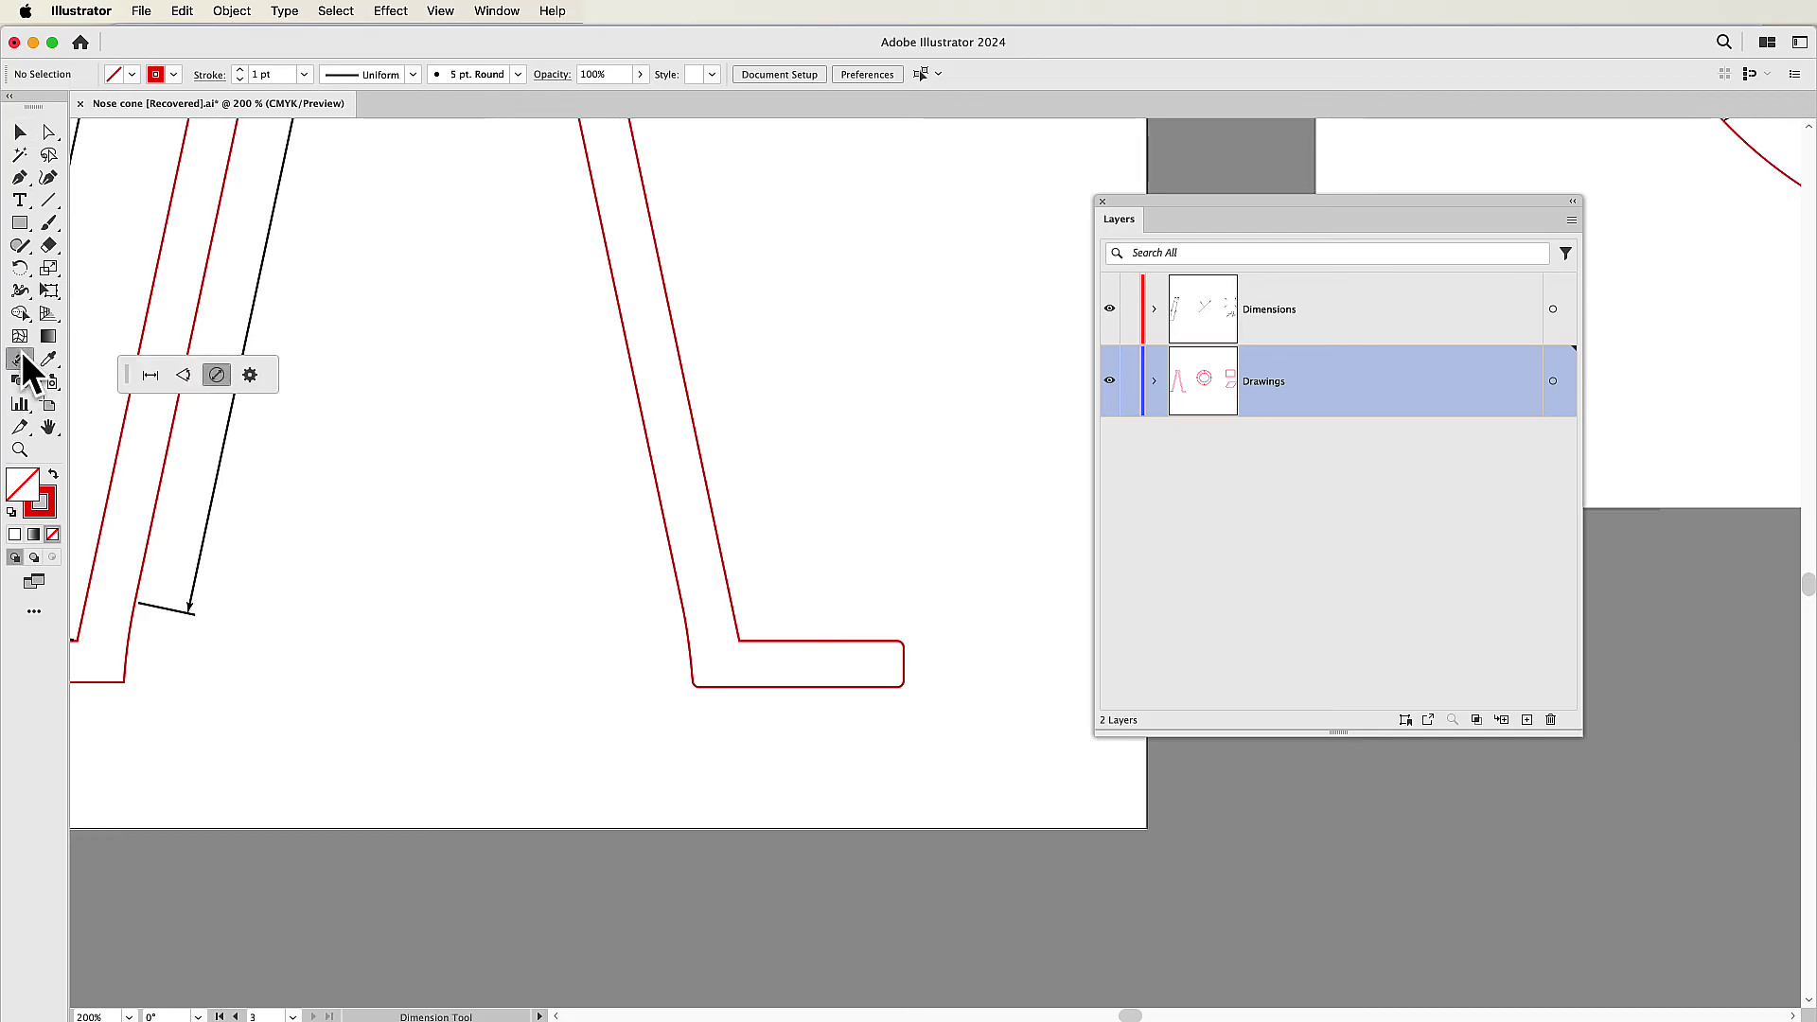
left_click(151, 374)
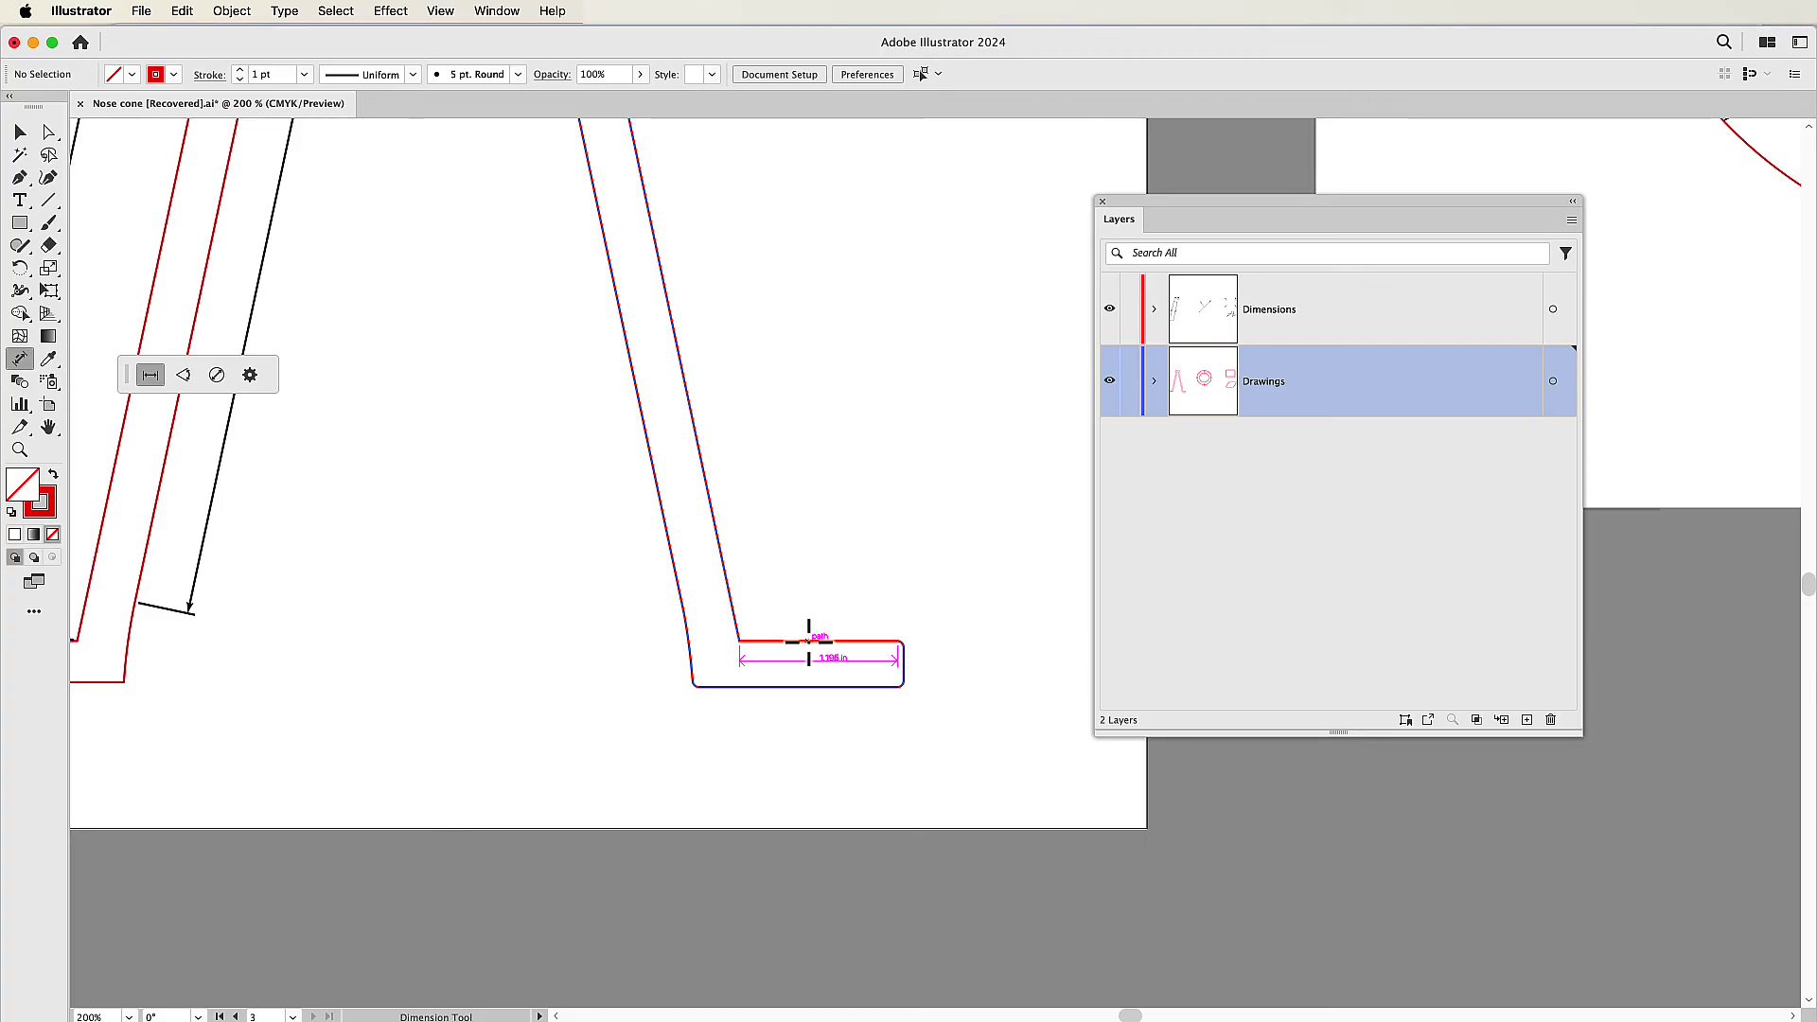
mouse_move(809, 641)
left_mouse_down()
mouse_move(809, 688)
mouse_move(812, 662)
left_mouse_up()
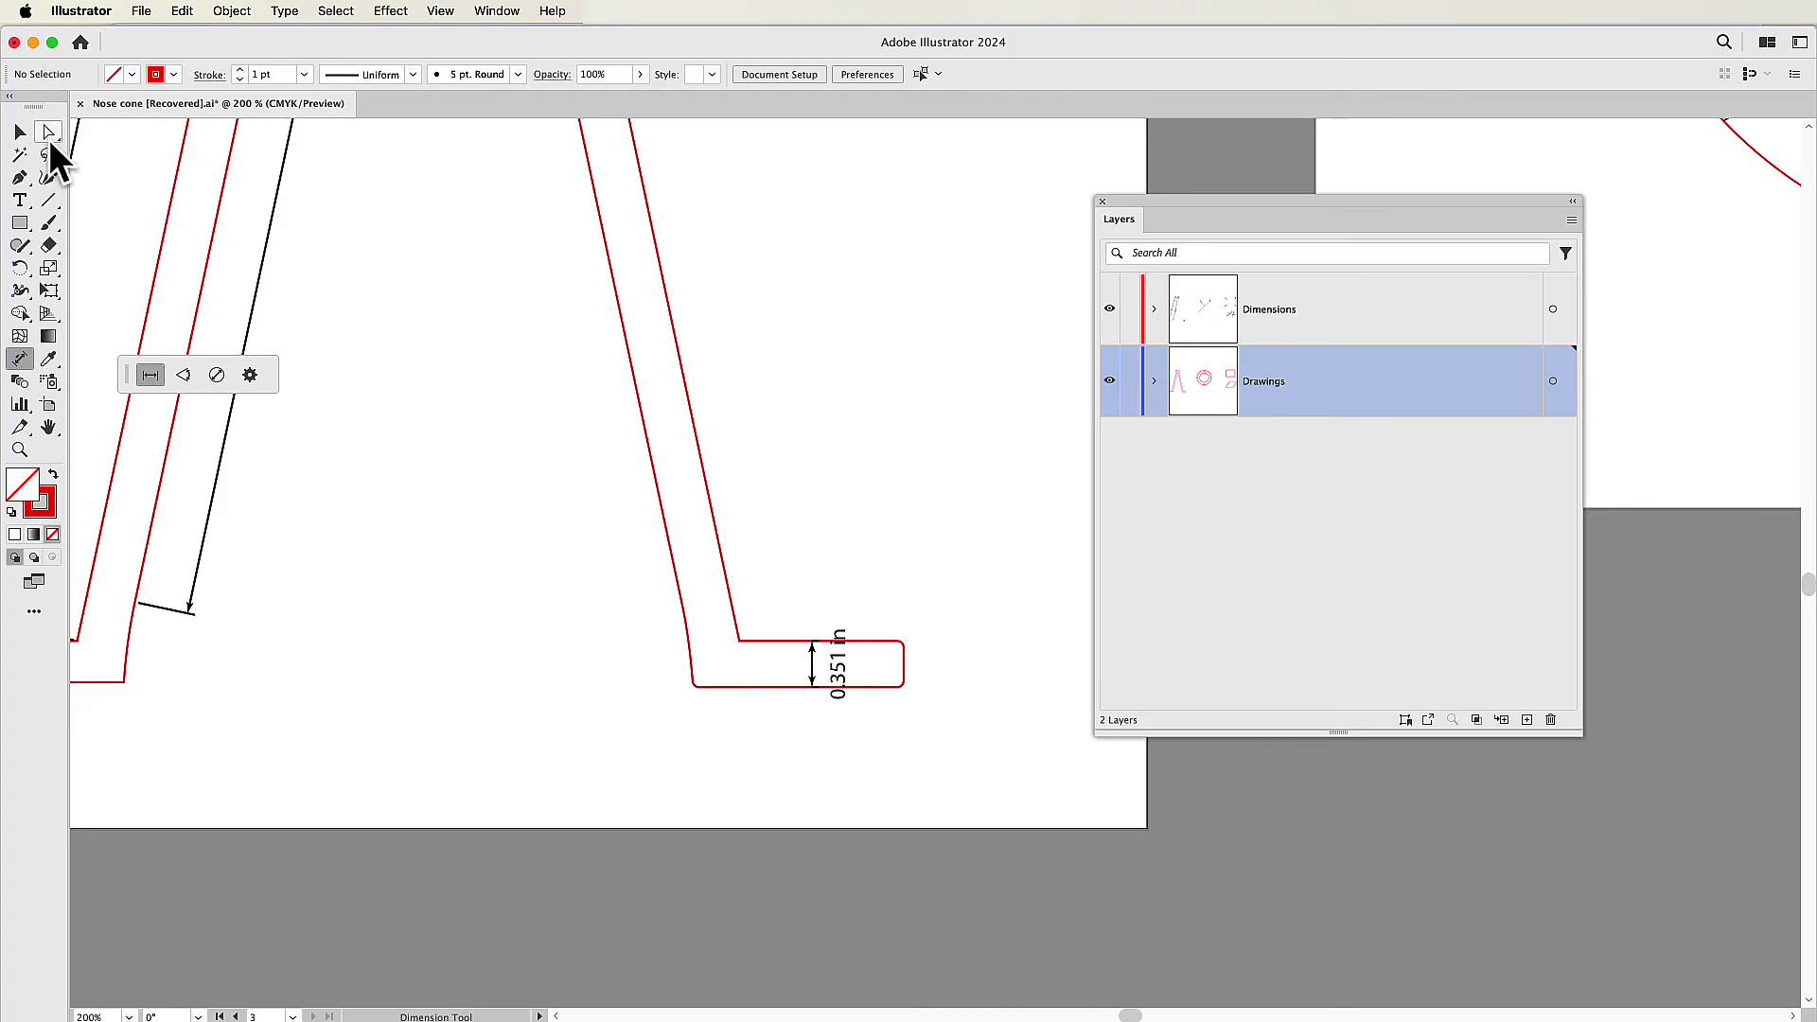
- Nudge the foot's bottom edge so the thickness dimension reads exactly 0.35 in
left_click(50, 142)
key("super+equal")
key("super+equal")
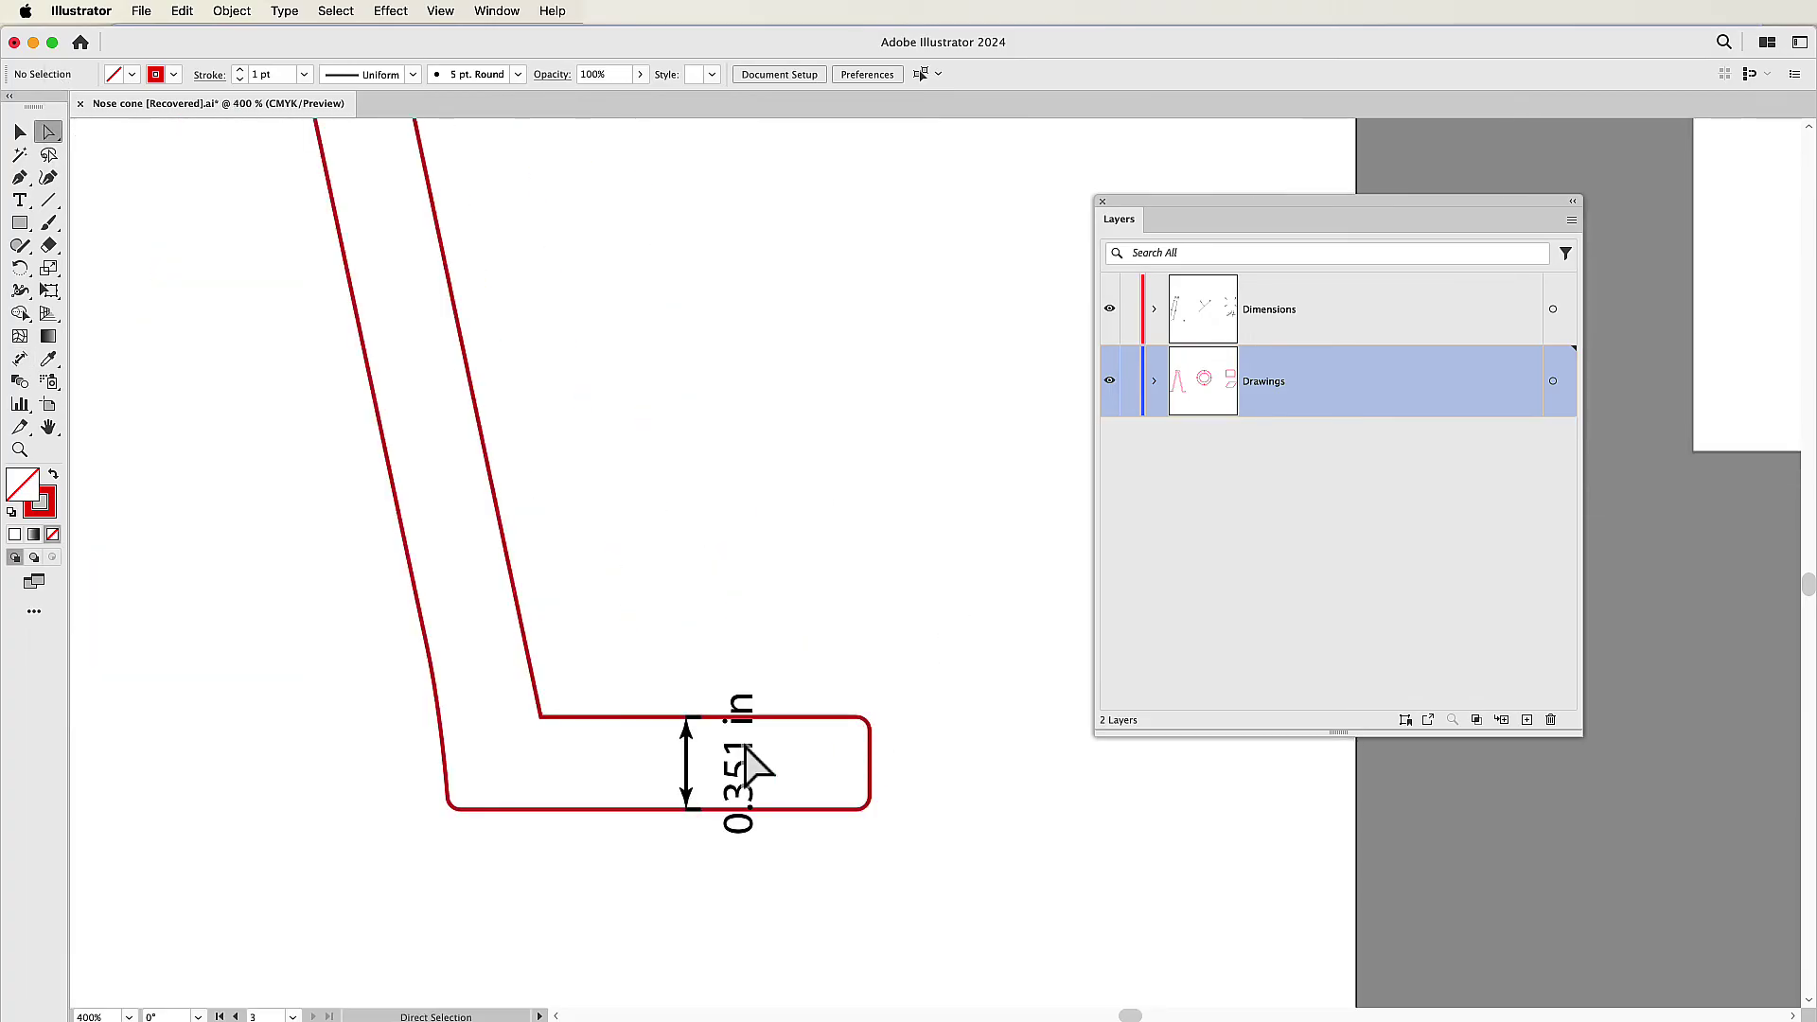
left_click_drag(743, 766, 945, 394)
left_click(819, 473)
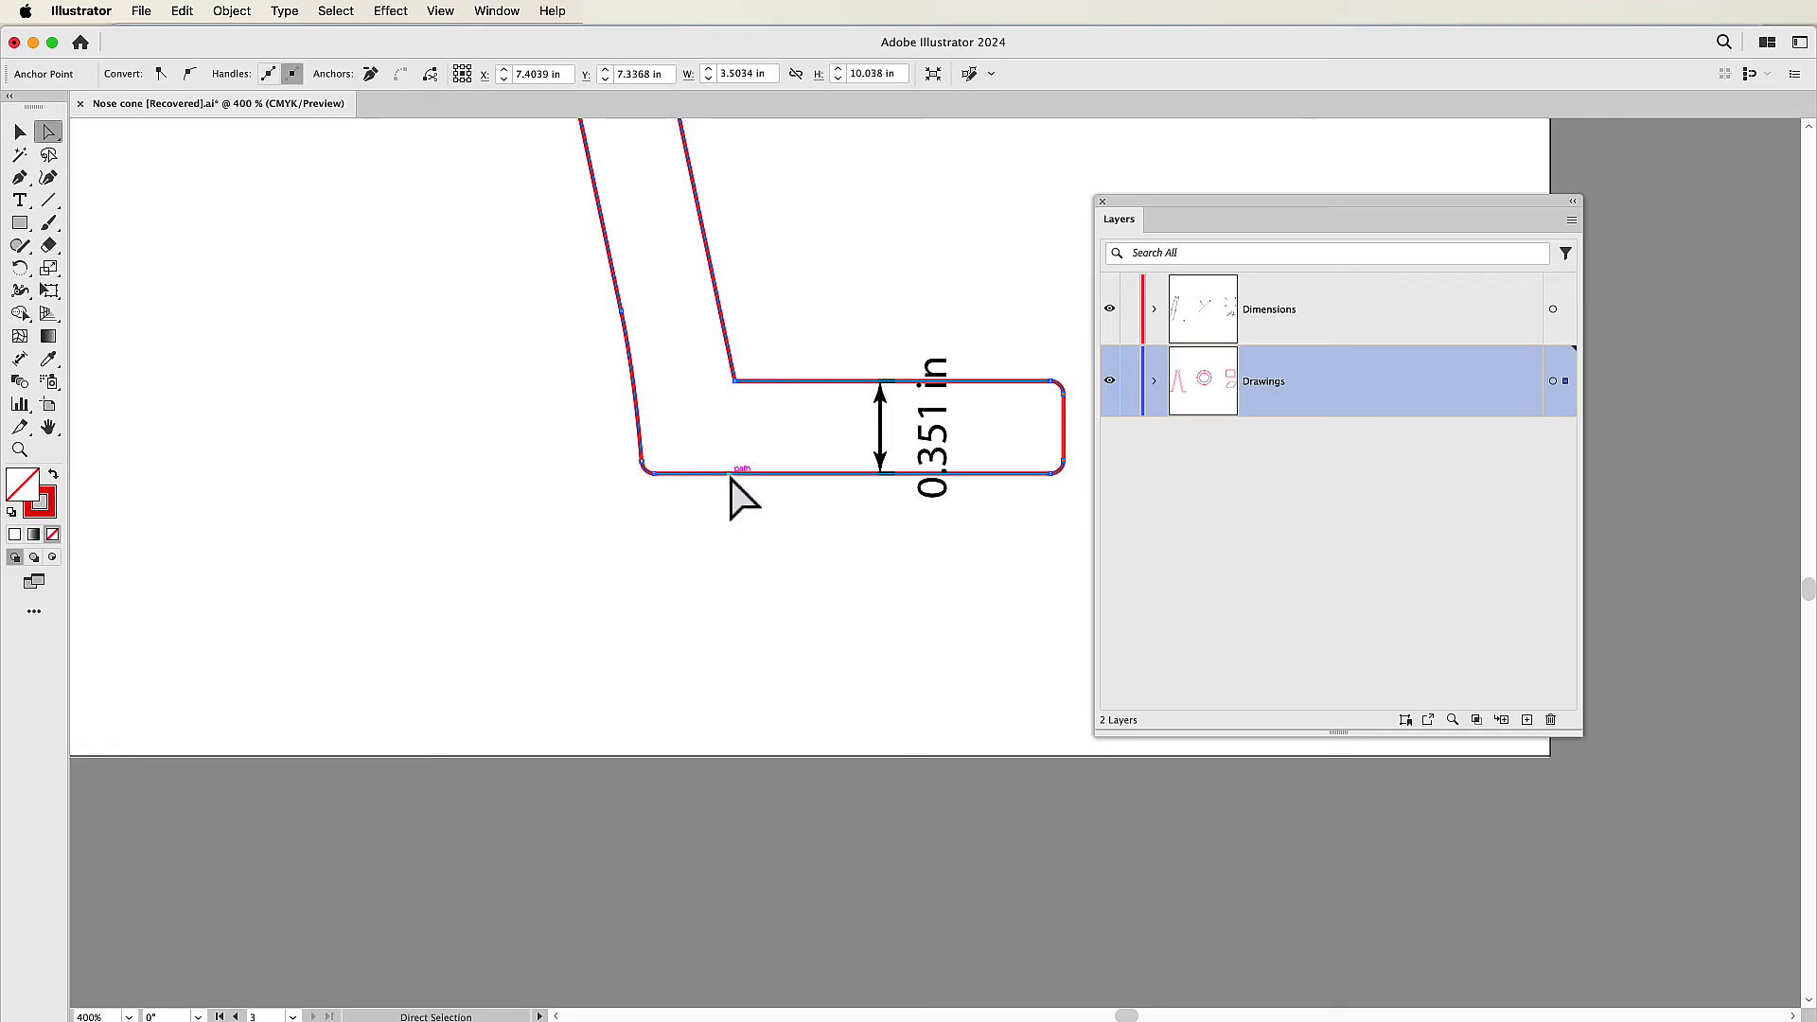
key("Up")
key("Up")
key("Up")
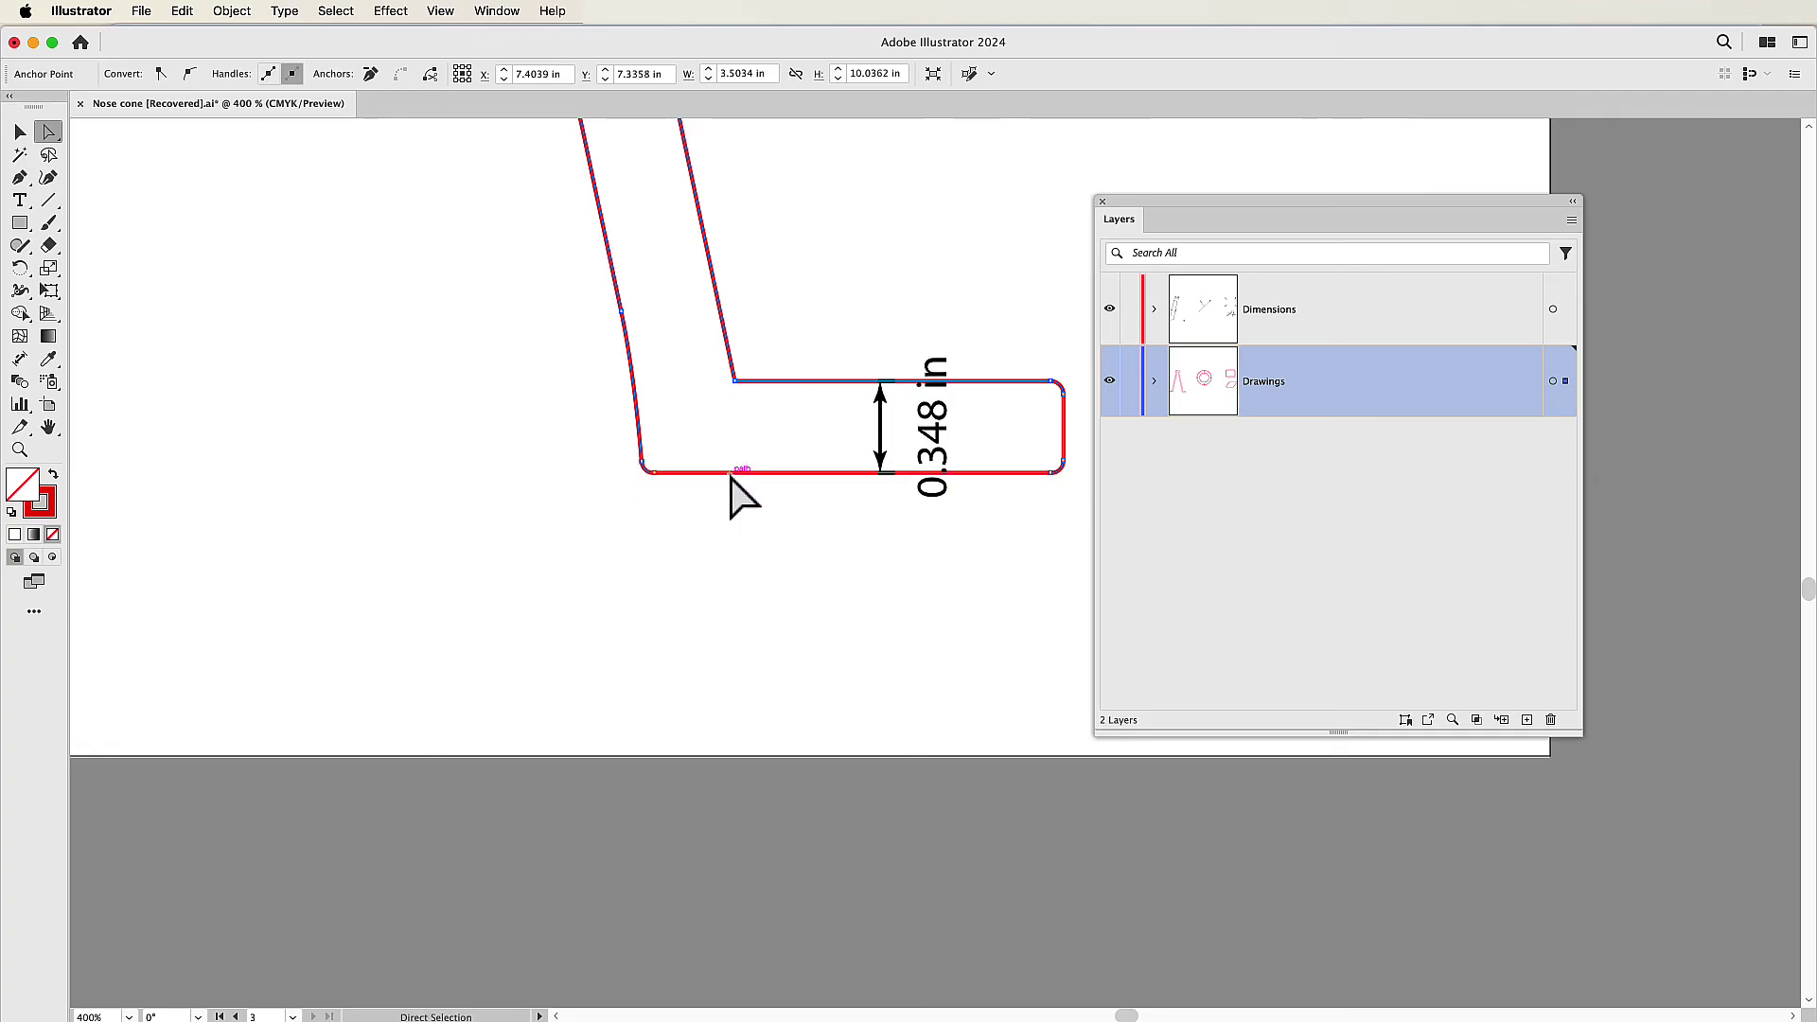
key("Down")
key("Down")
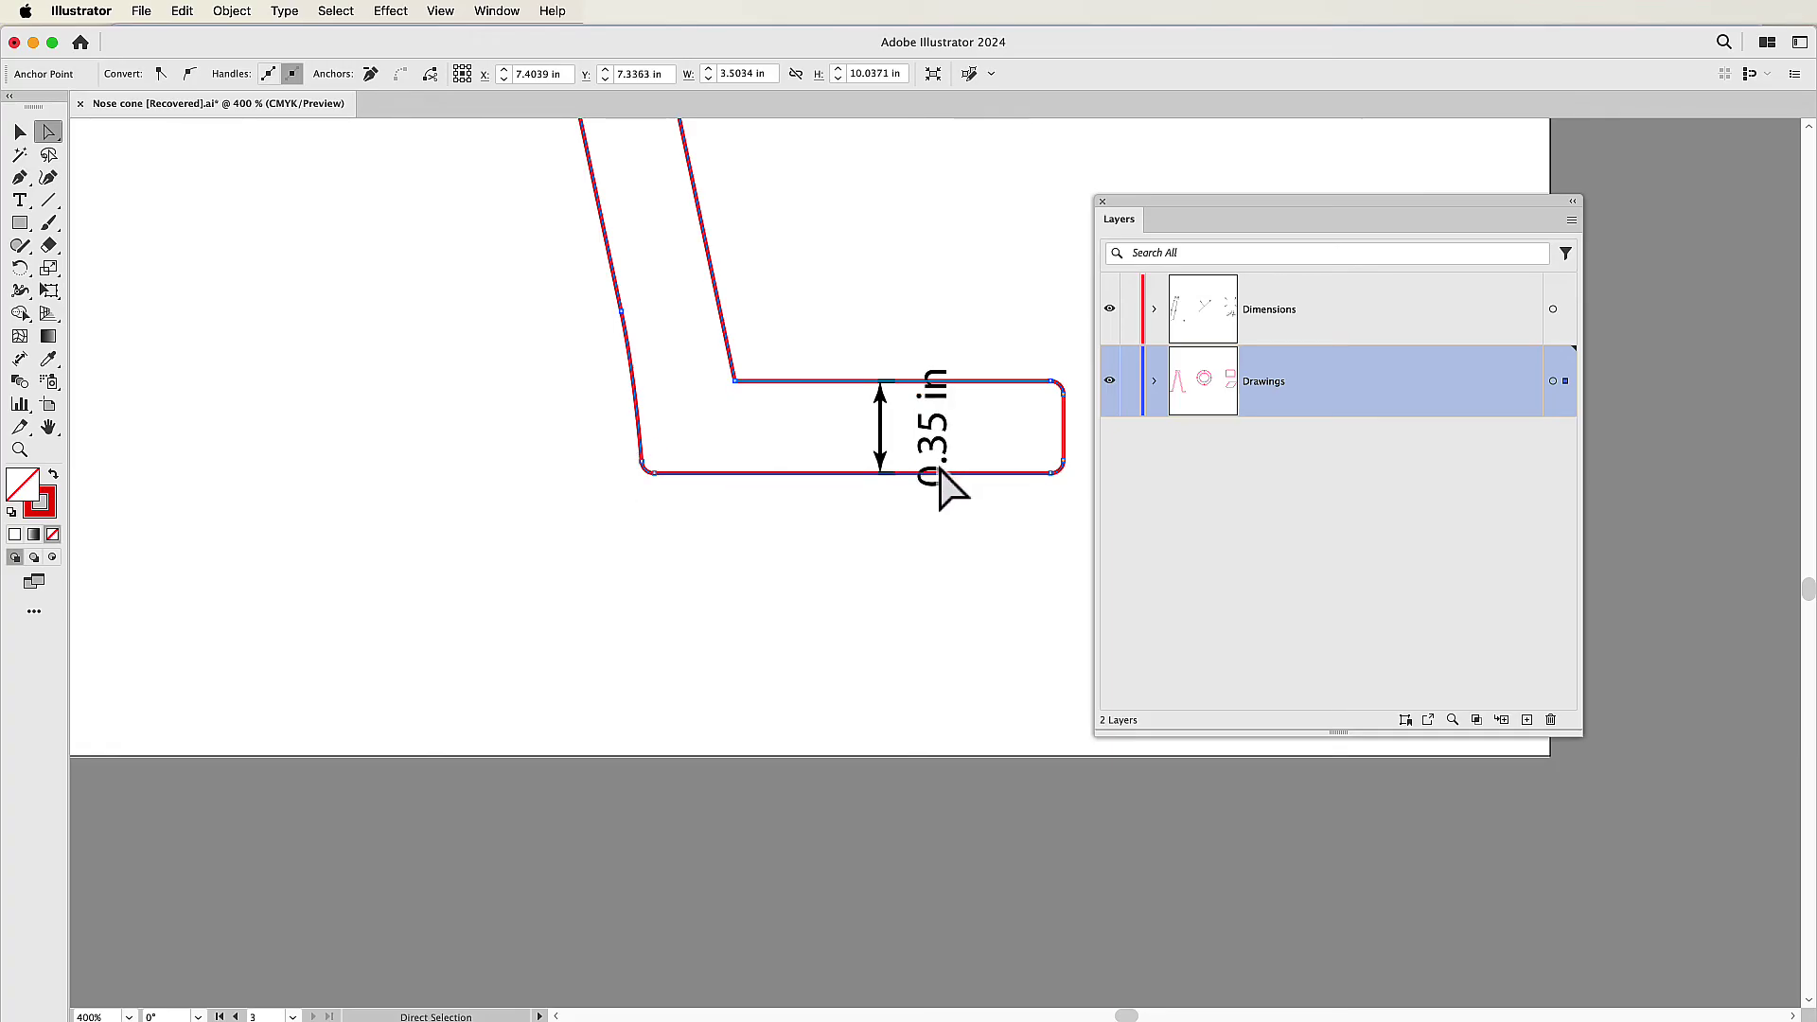
left_click(89, 9)
mouse_move(91, 70)
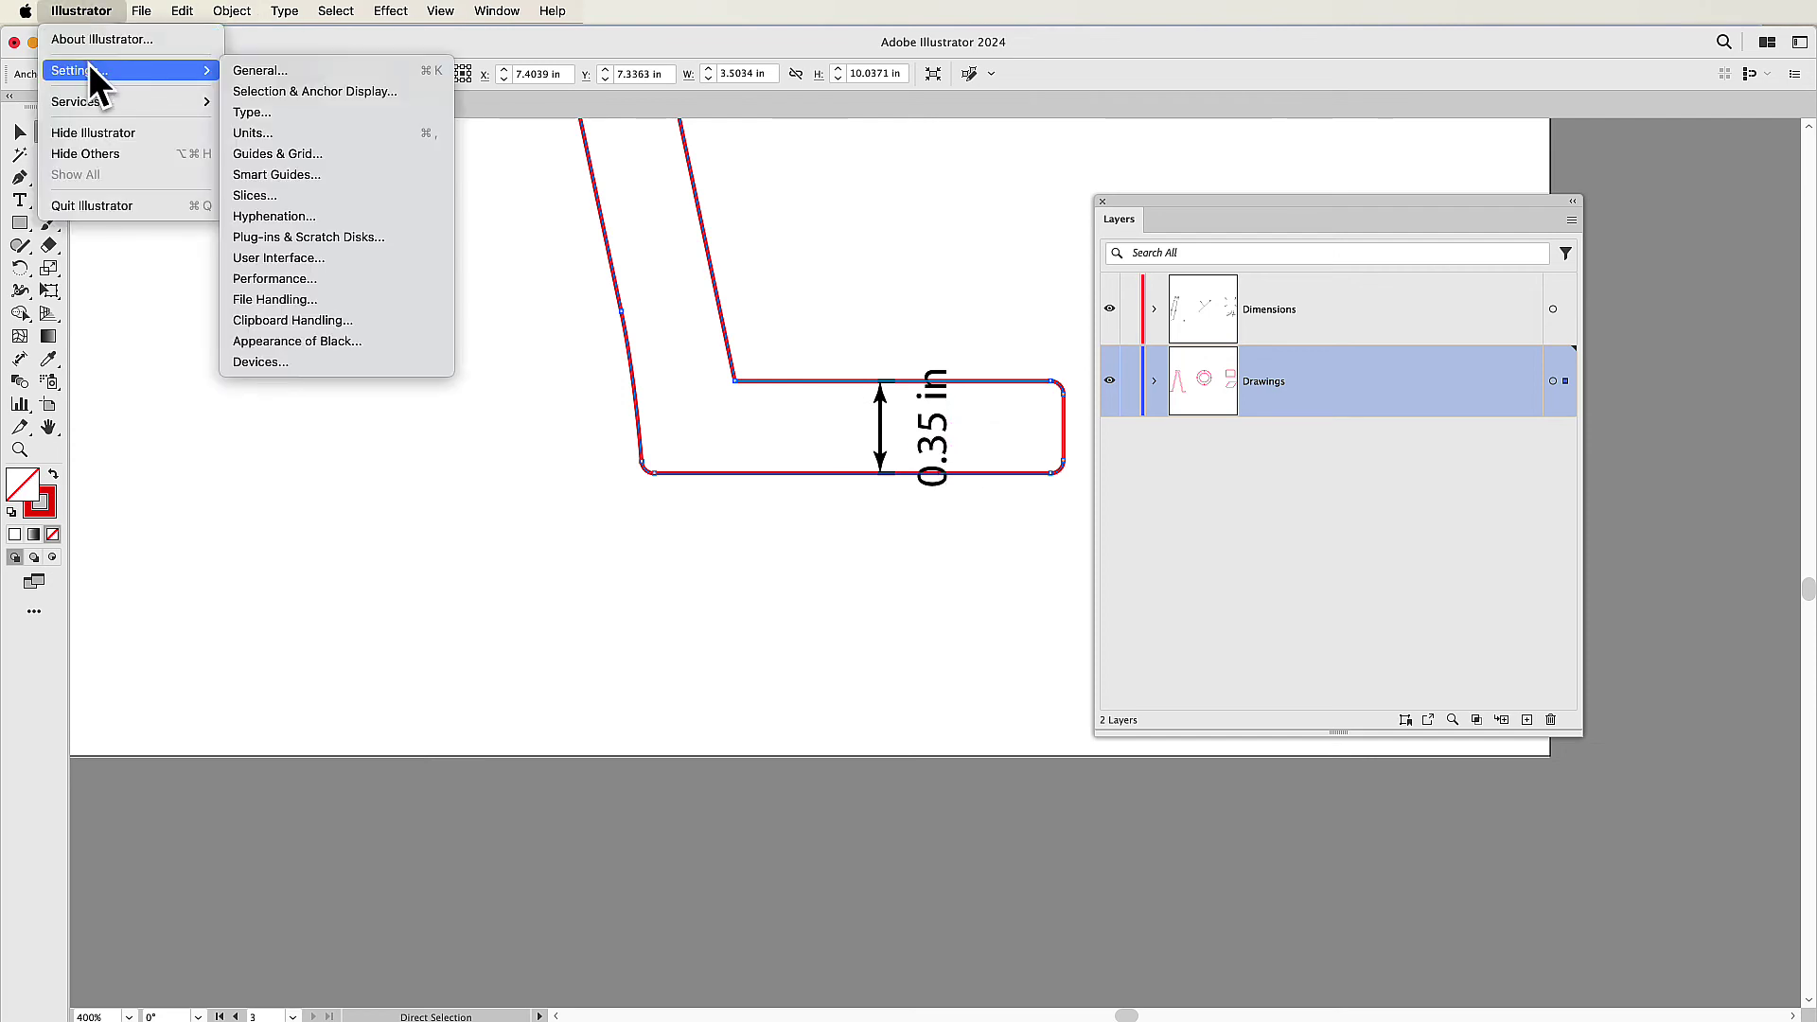
left_click(274, 72)
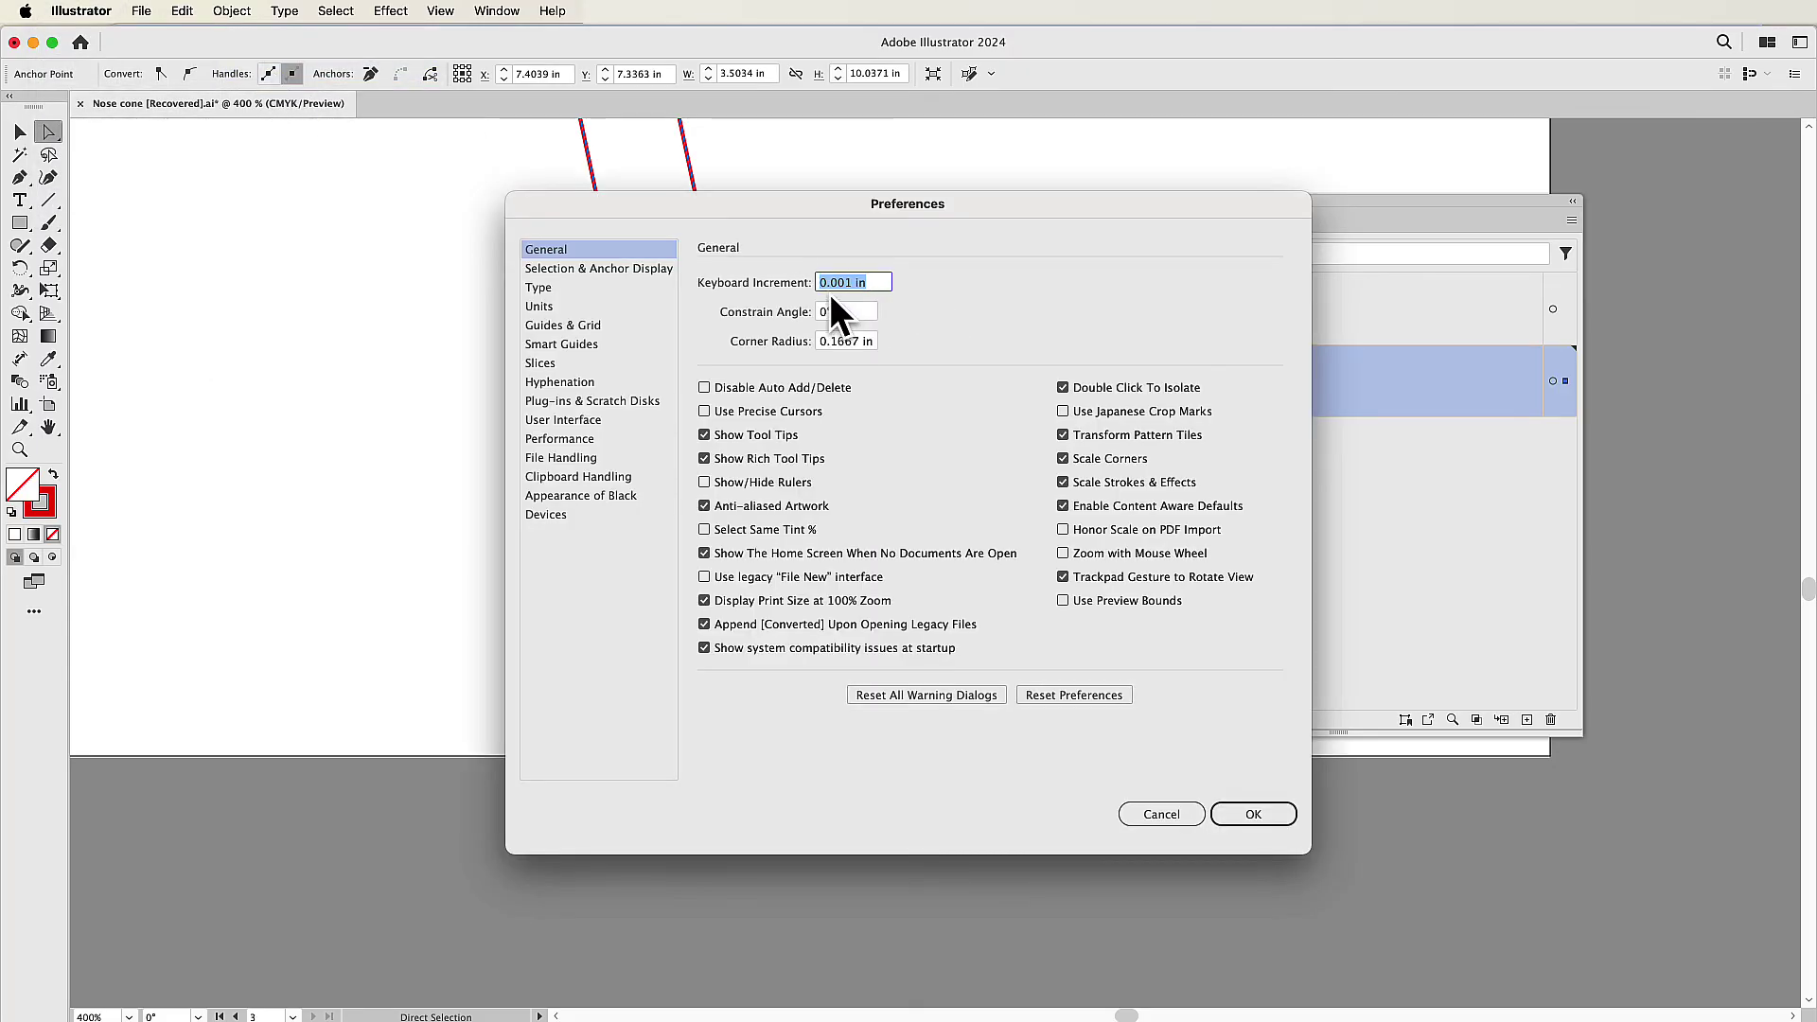
left_click(851, 283)
double_click(852, 282)
left_click(1253, 816)
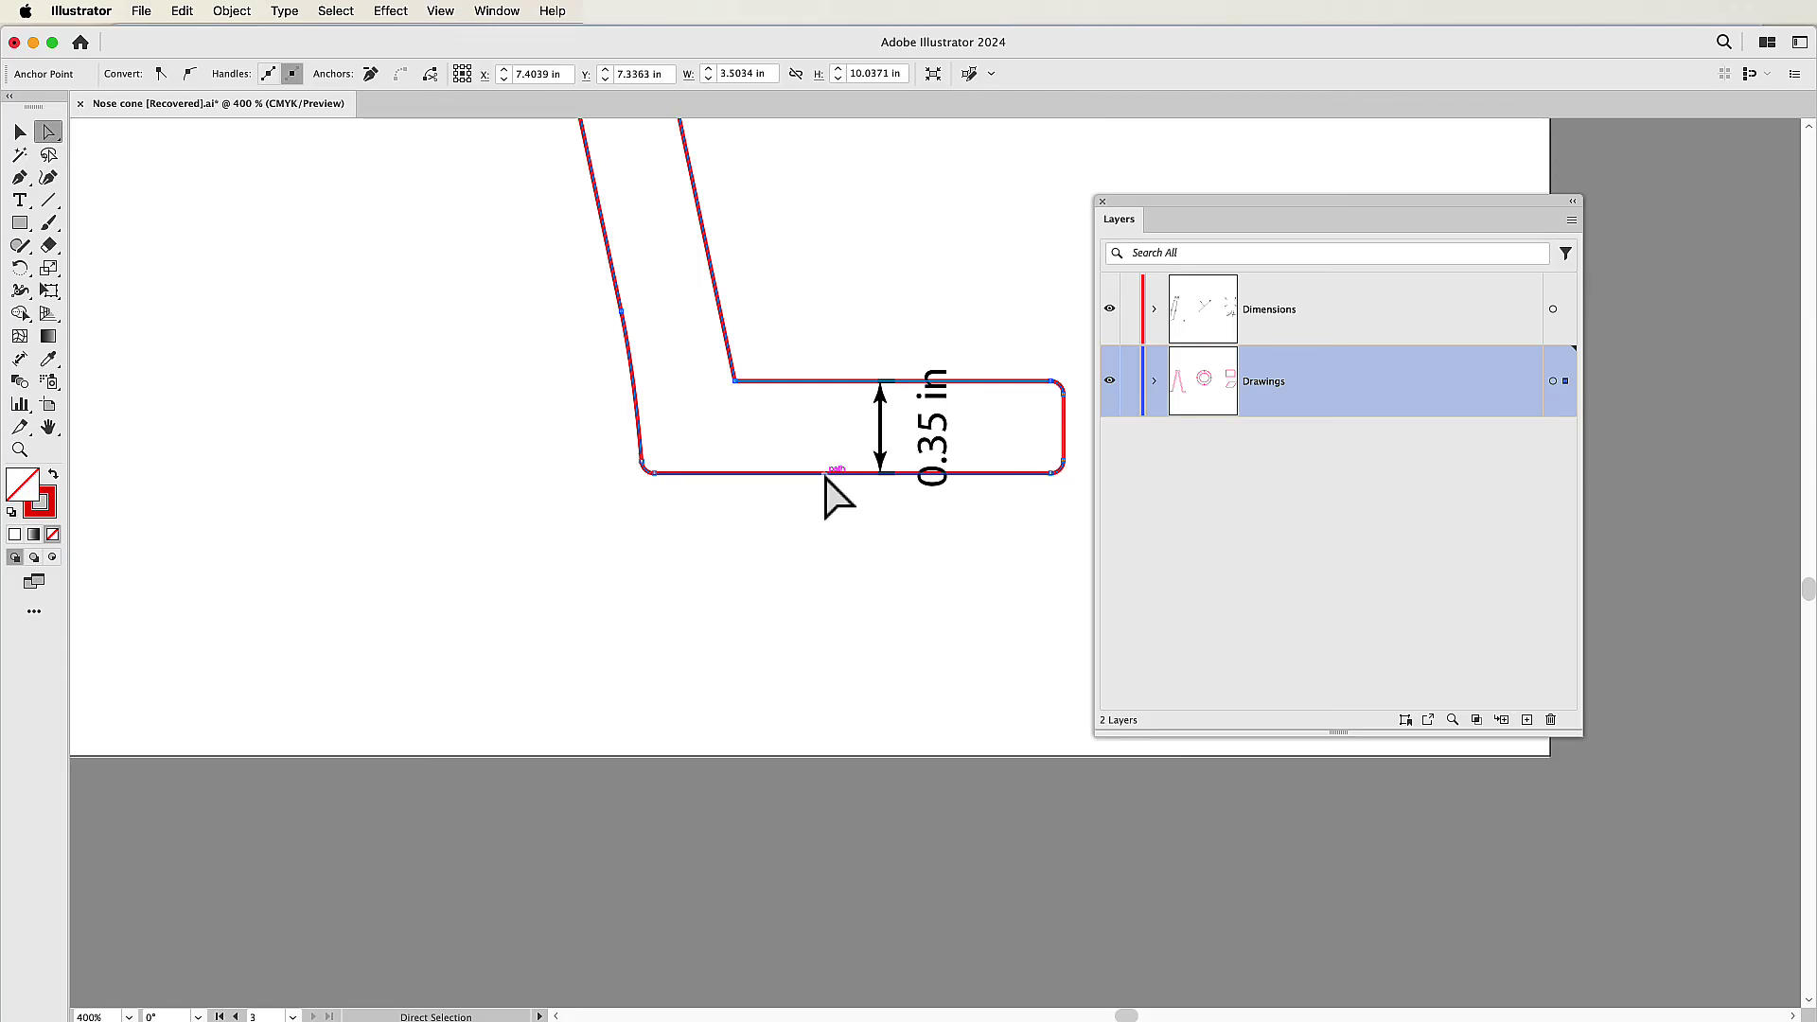
left_click_drag(825, 476, 827, 478)
- Check the Dimension tool options, keeping Document Unit and 0.000 precision
left_click(19, 358)
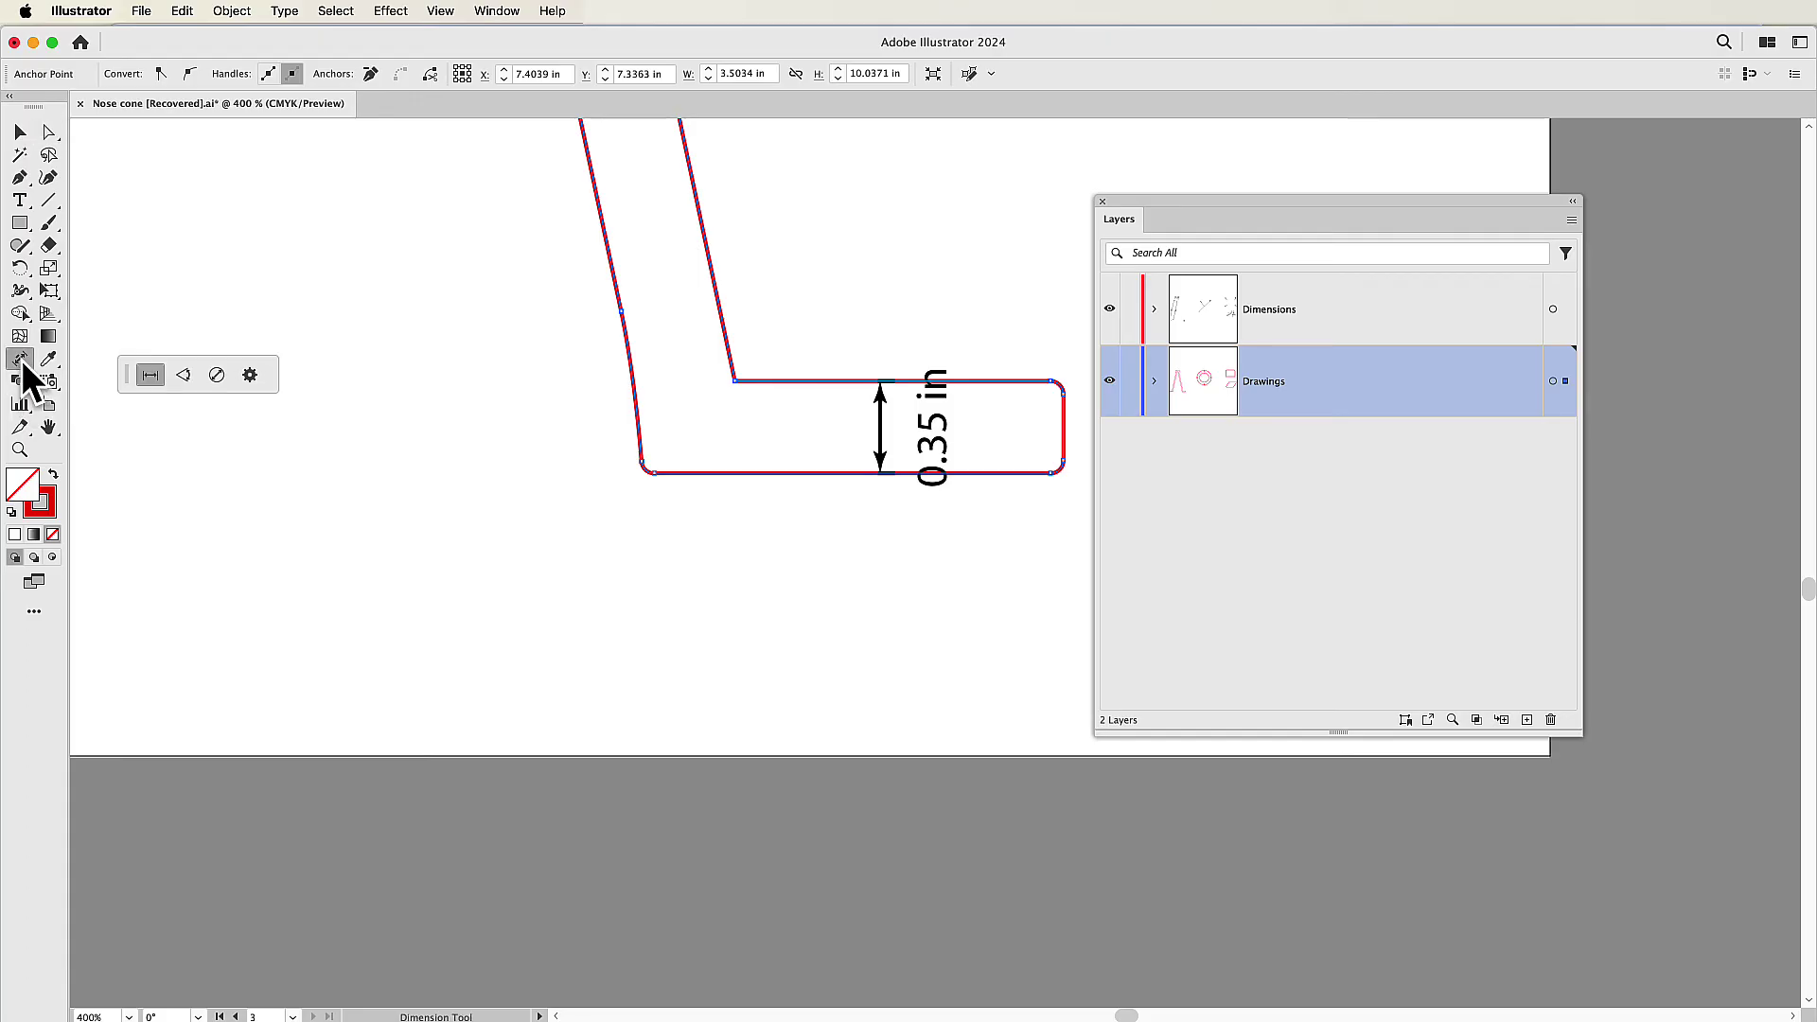
left_click(250, 375)
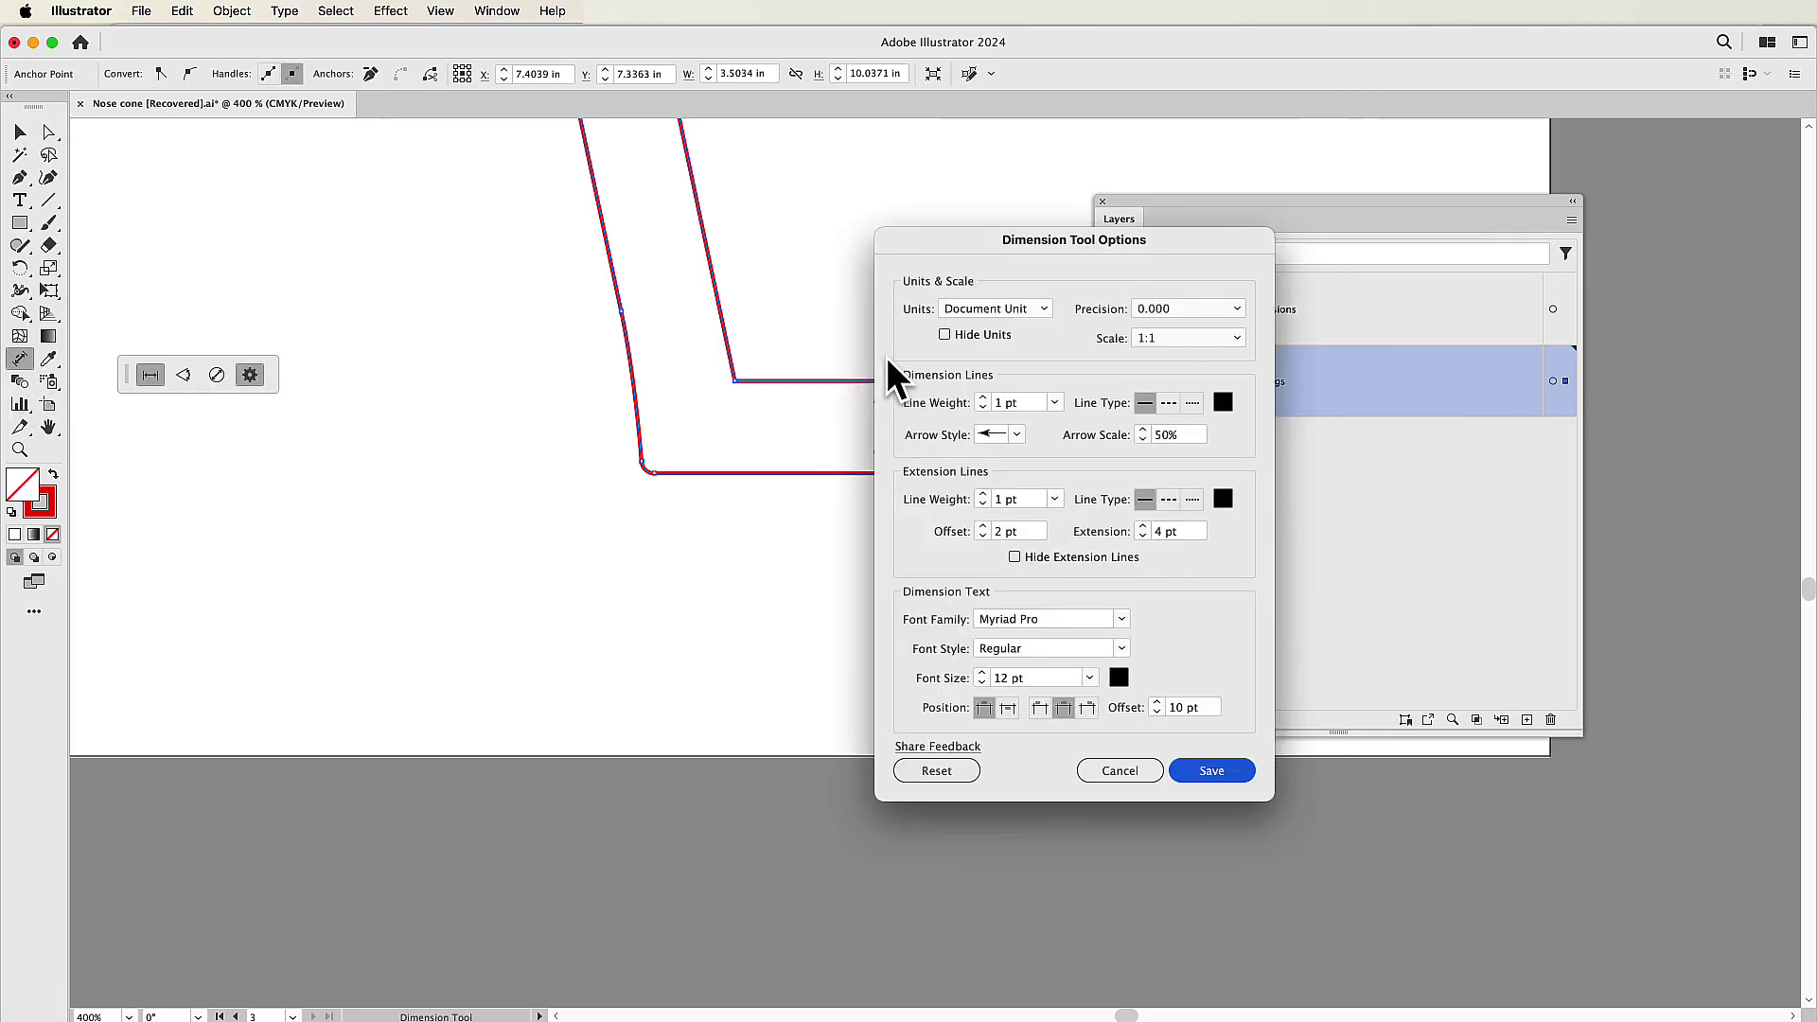
left_click(993, 308)
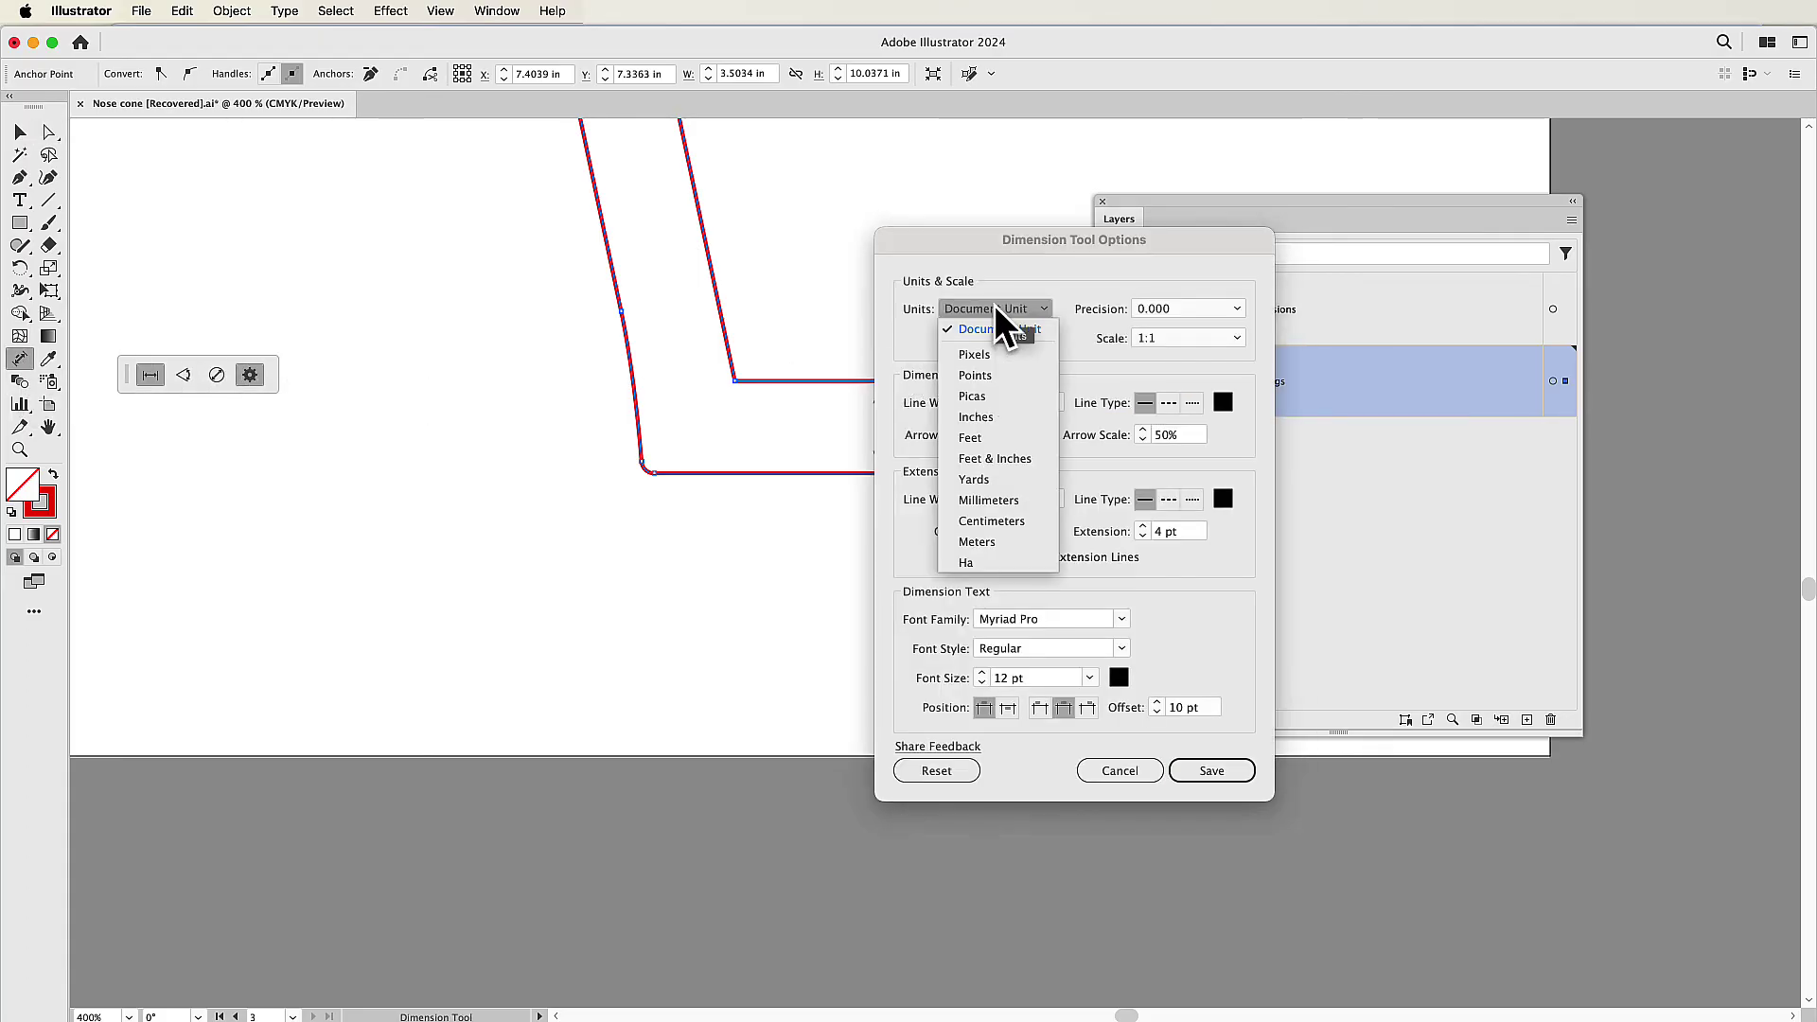
left_click(1047, 263)
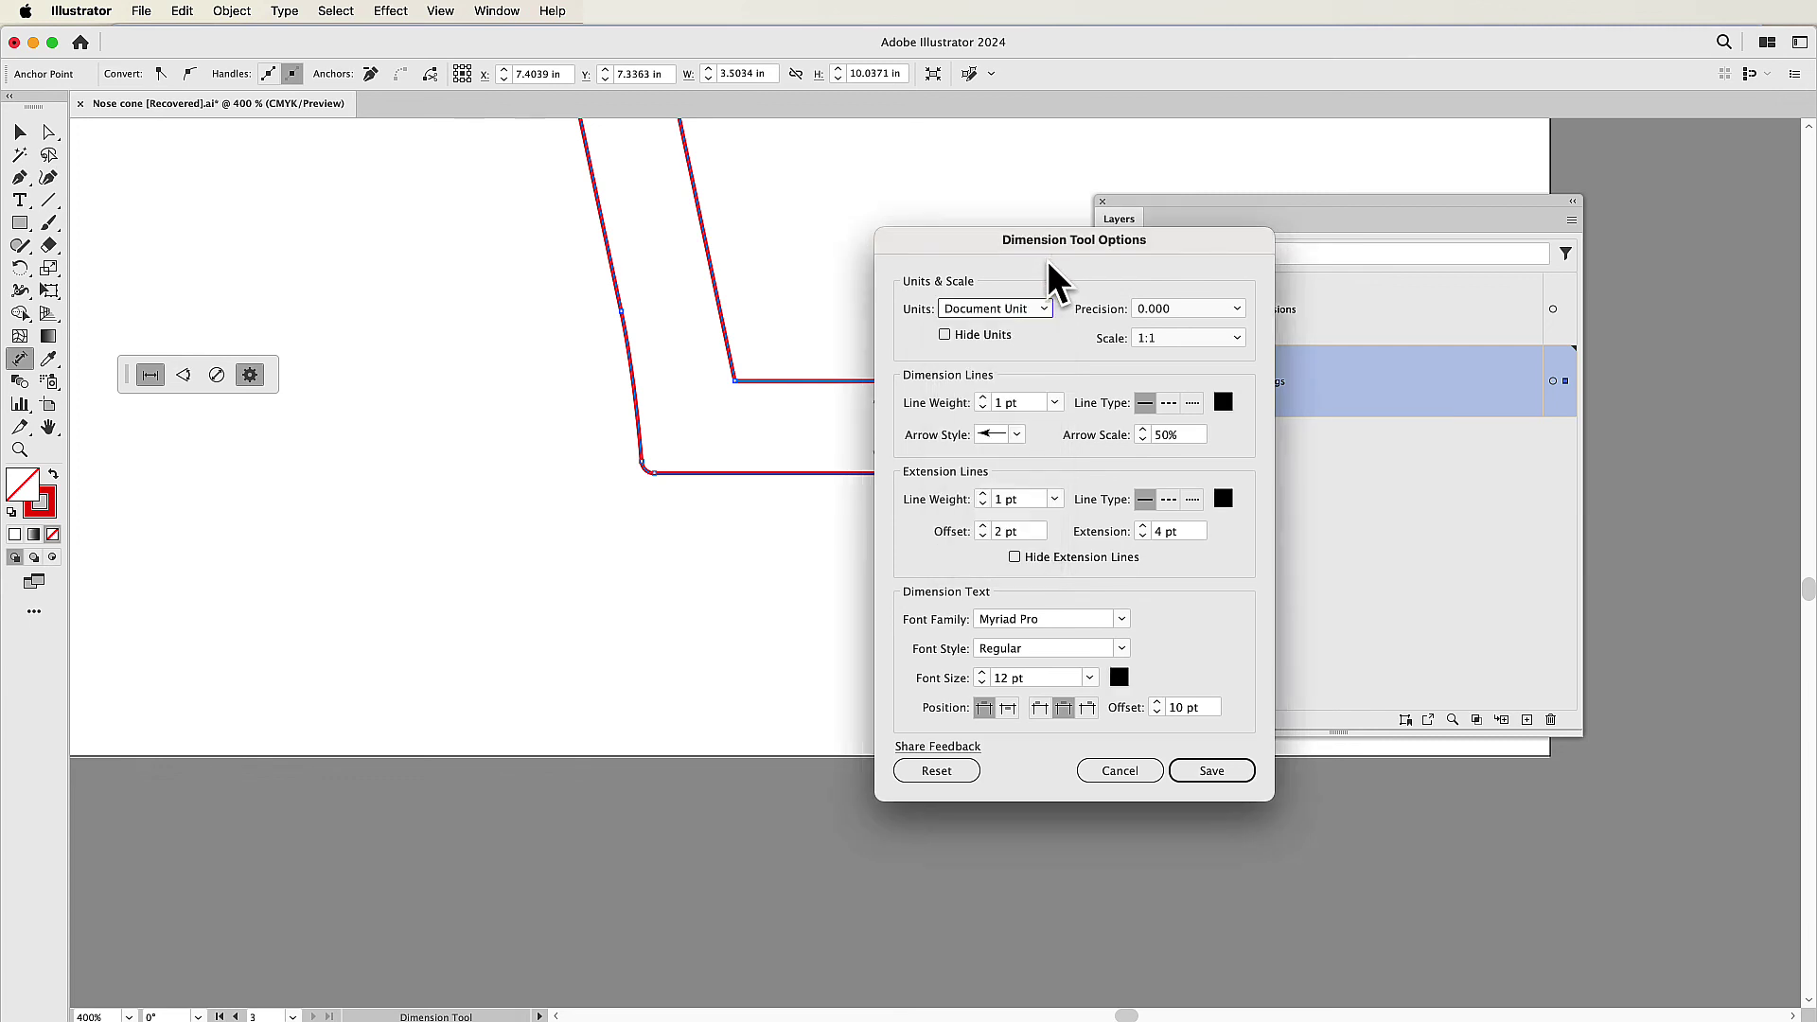
left_click(1200, 310)
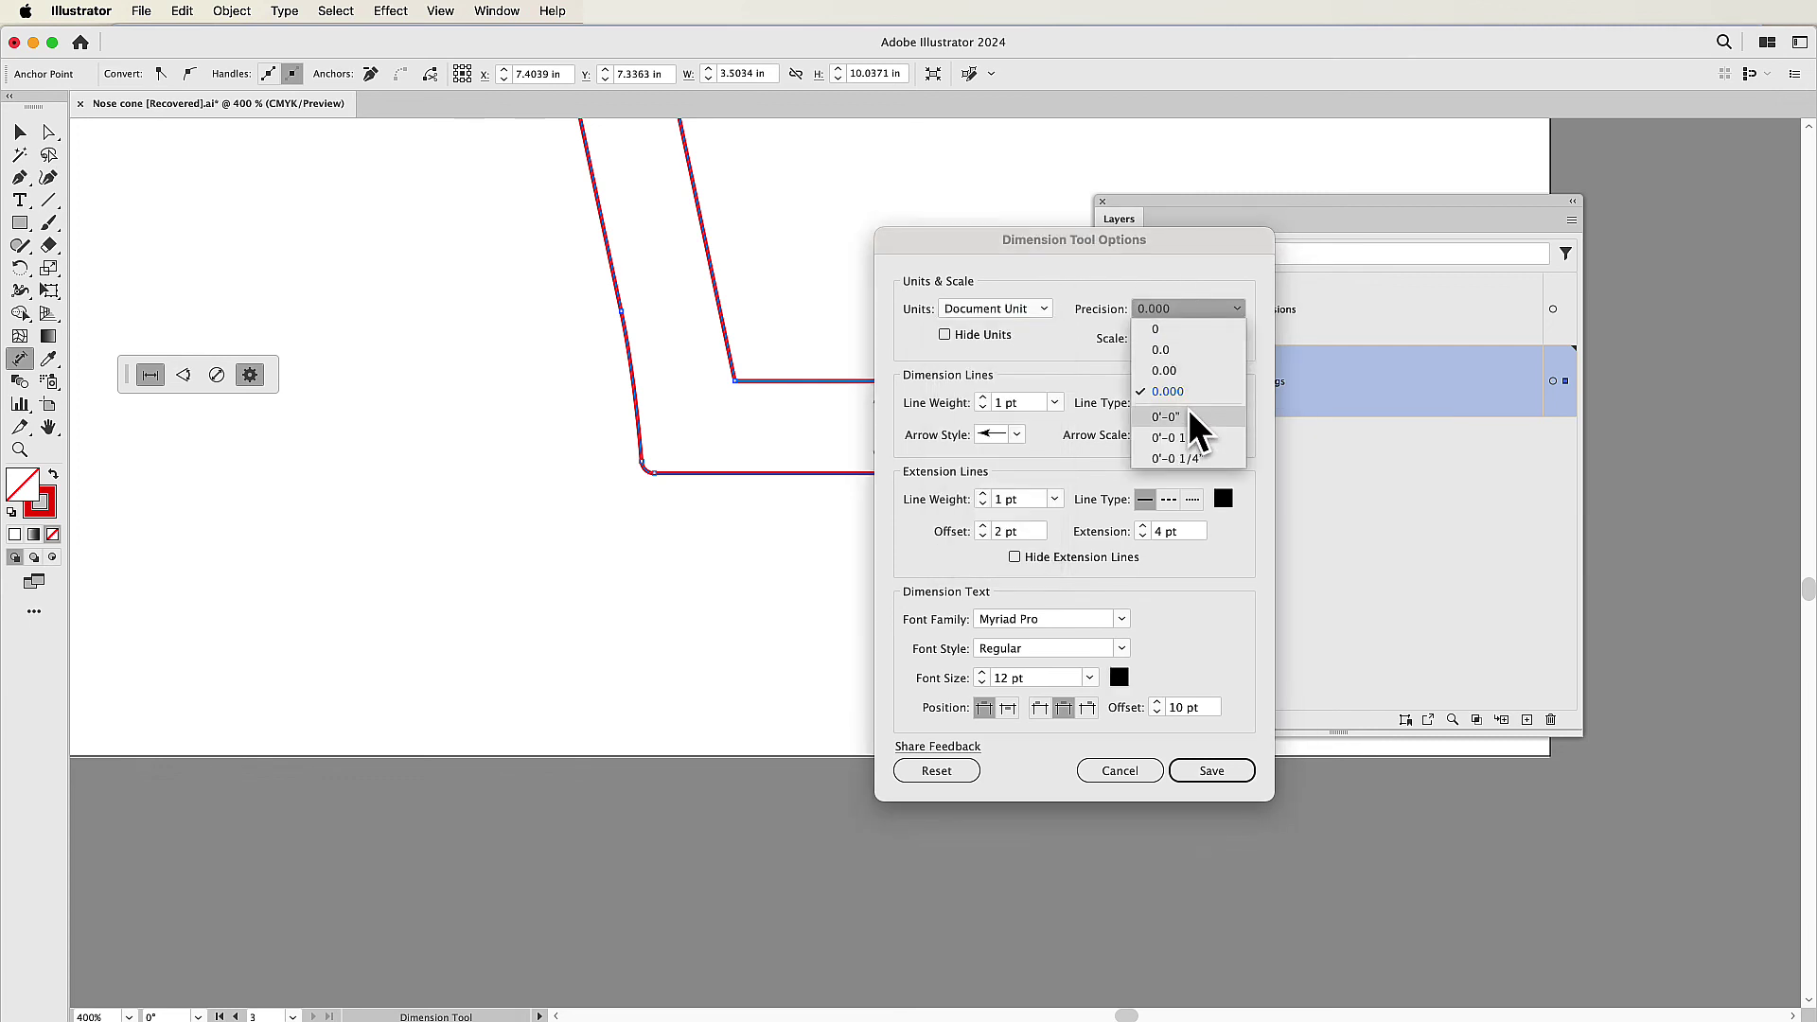
left_click(1148, 270)
left_click(1183, 308)
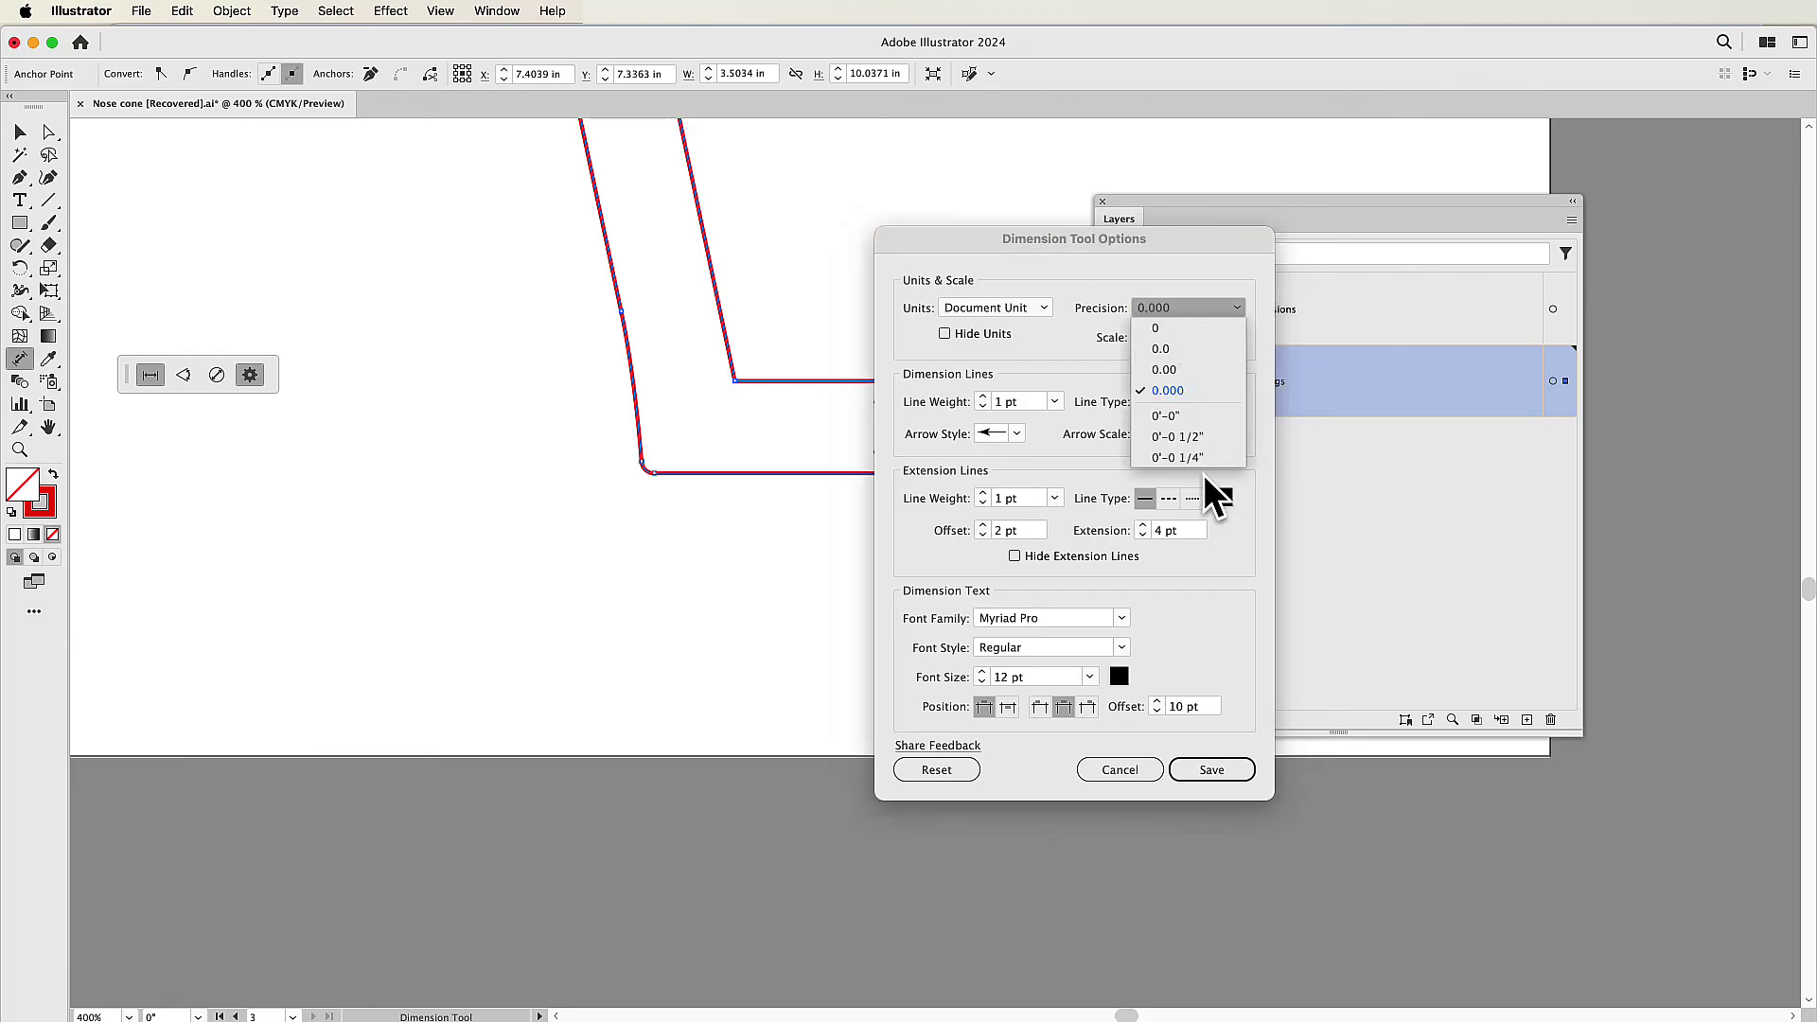
left_click(1136, 251)
- Keep 1:1 scale and Arrow 3, save the settings, and fit the nose-cone artboard in view
left_click(1156, 331)
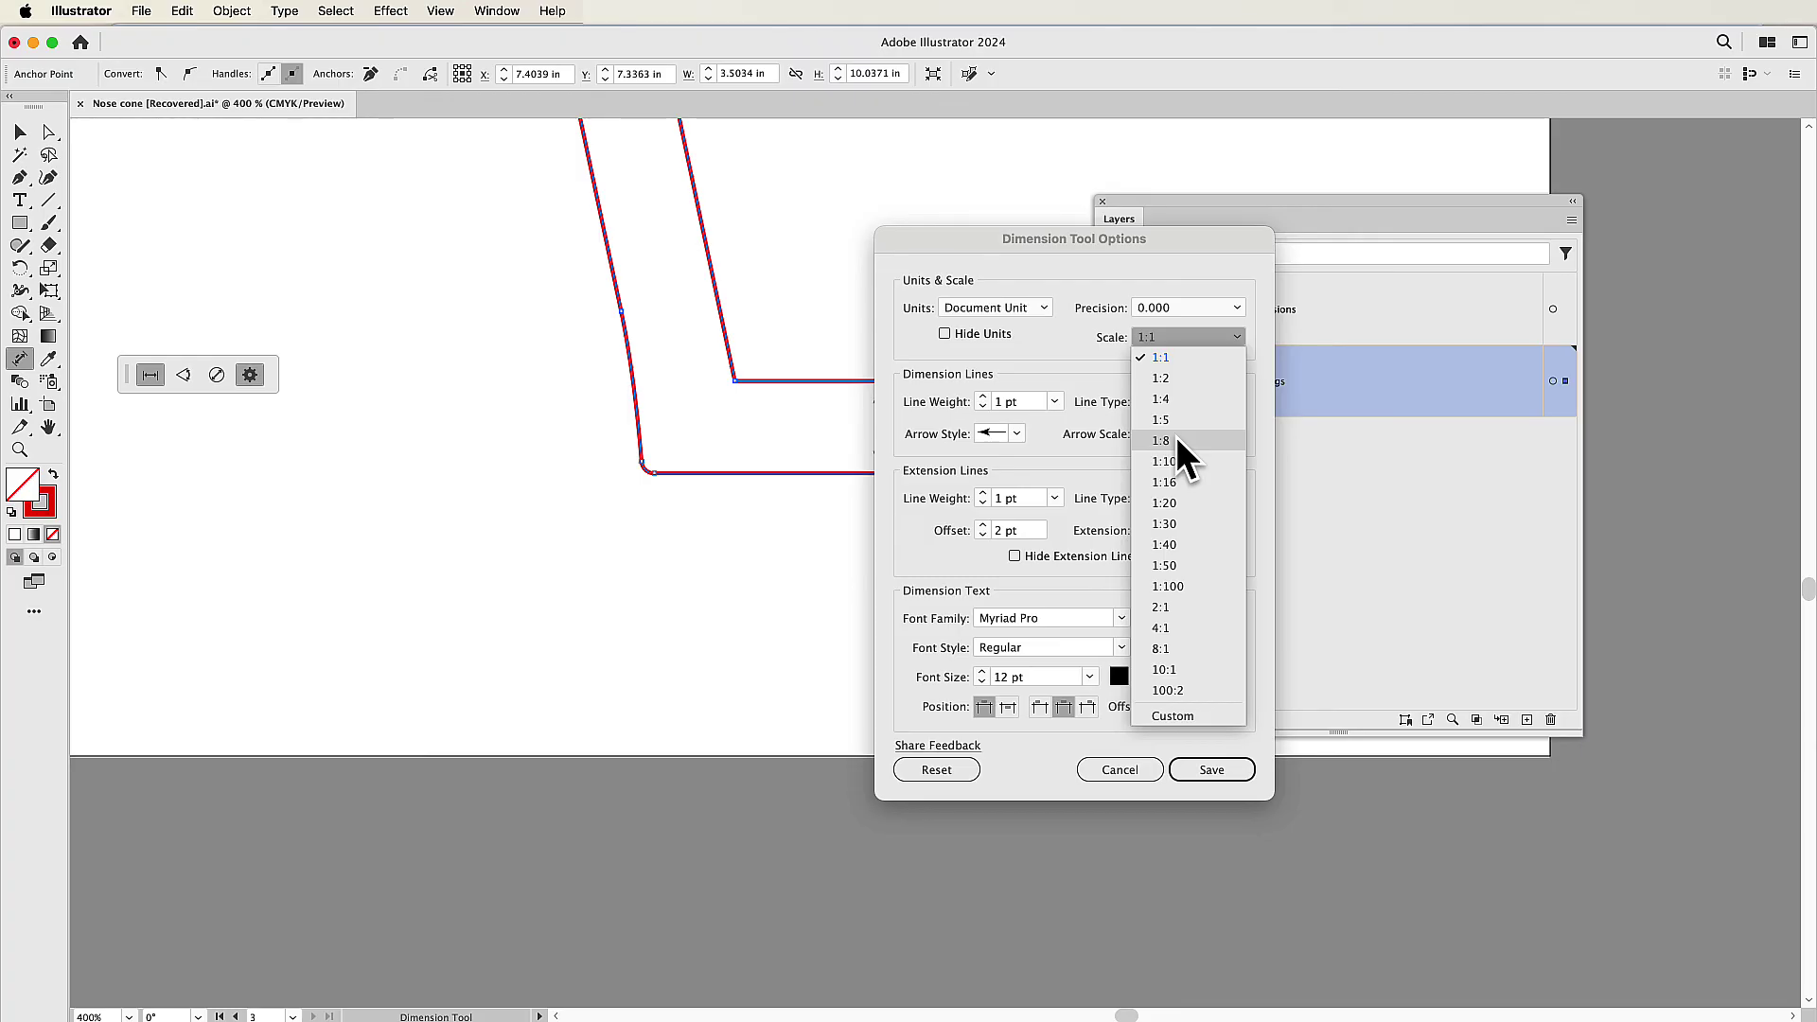
left_click(1109, 331)
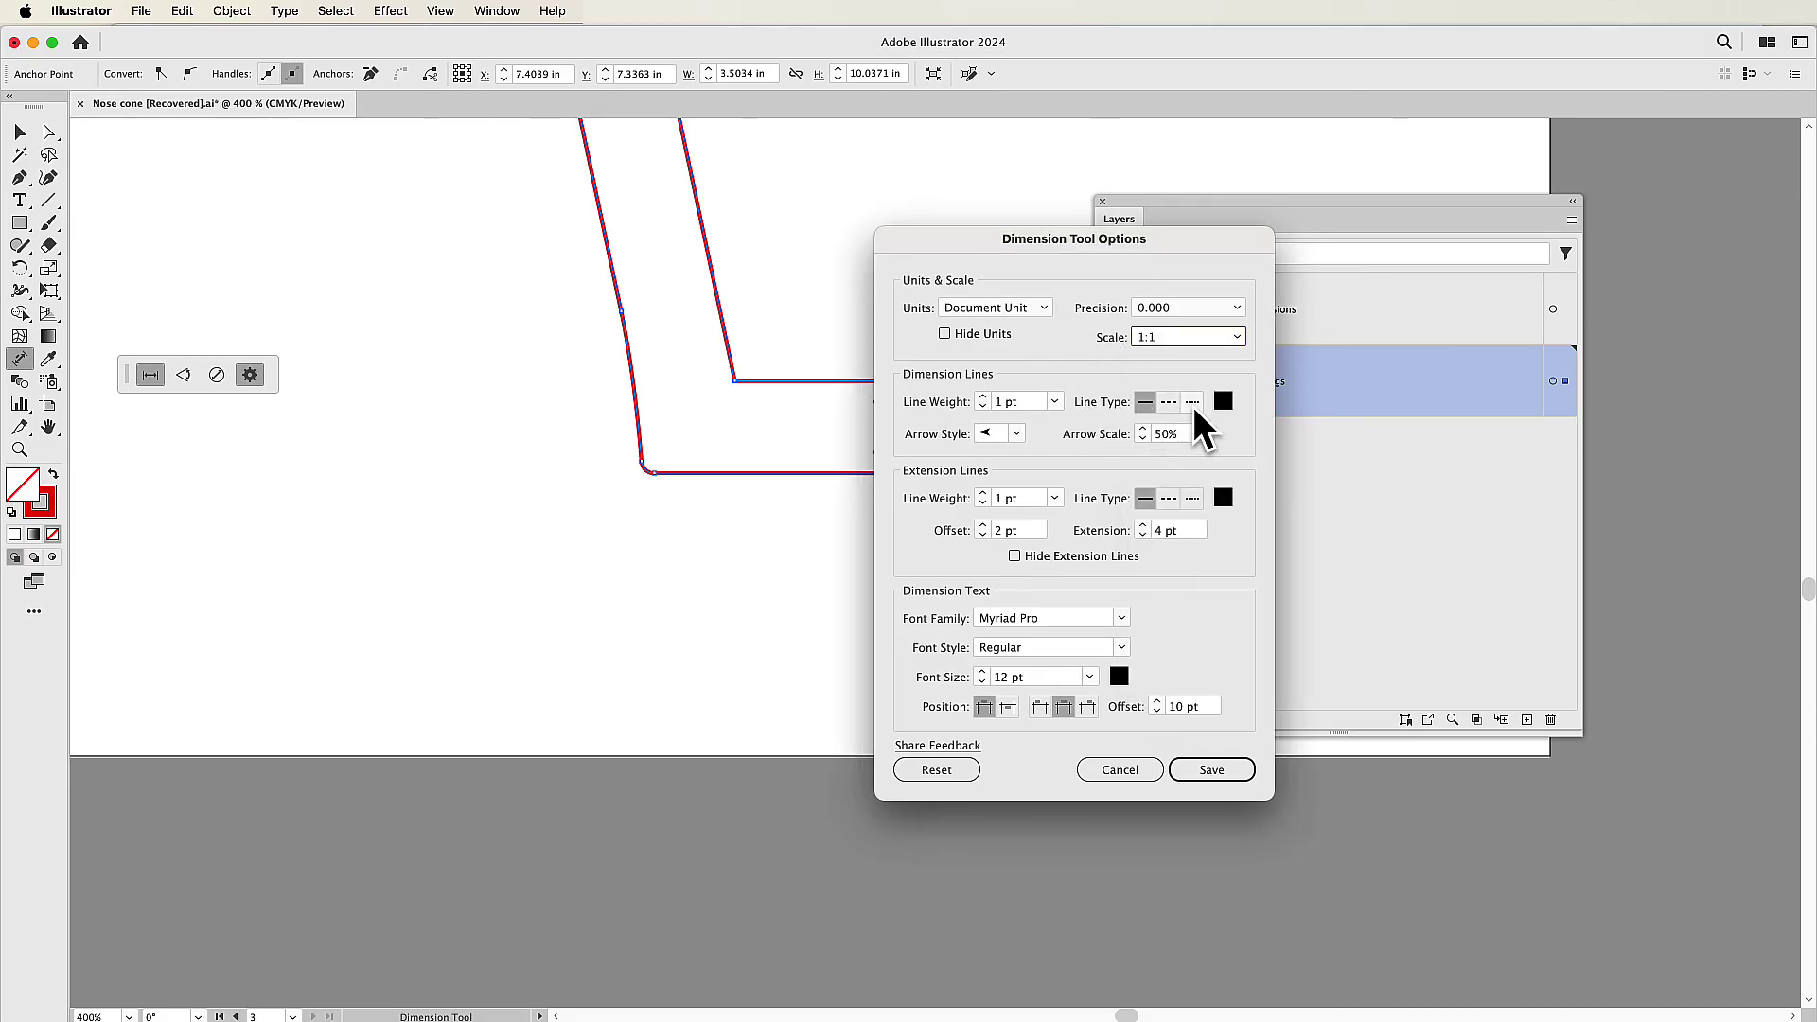
left_click(1016, 434)
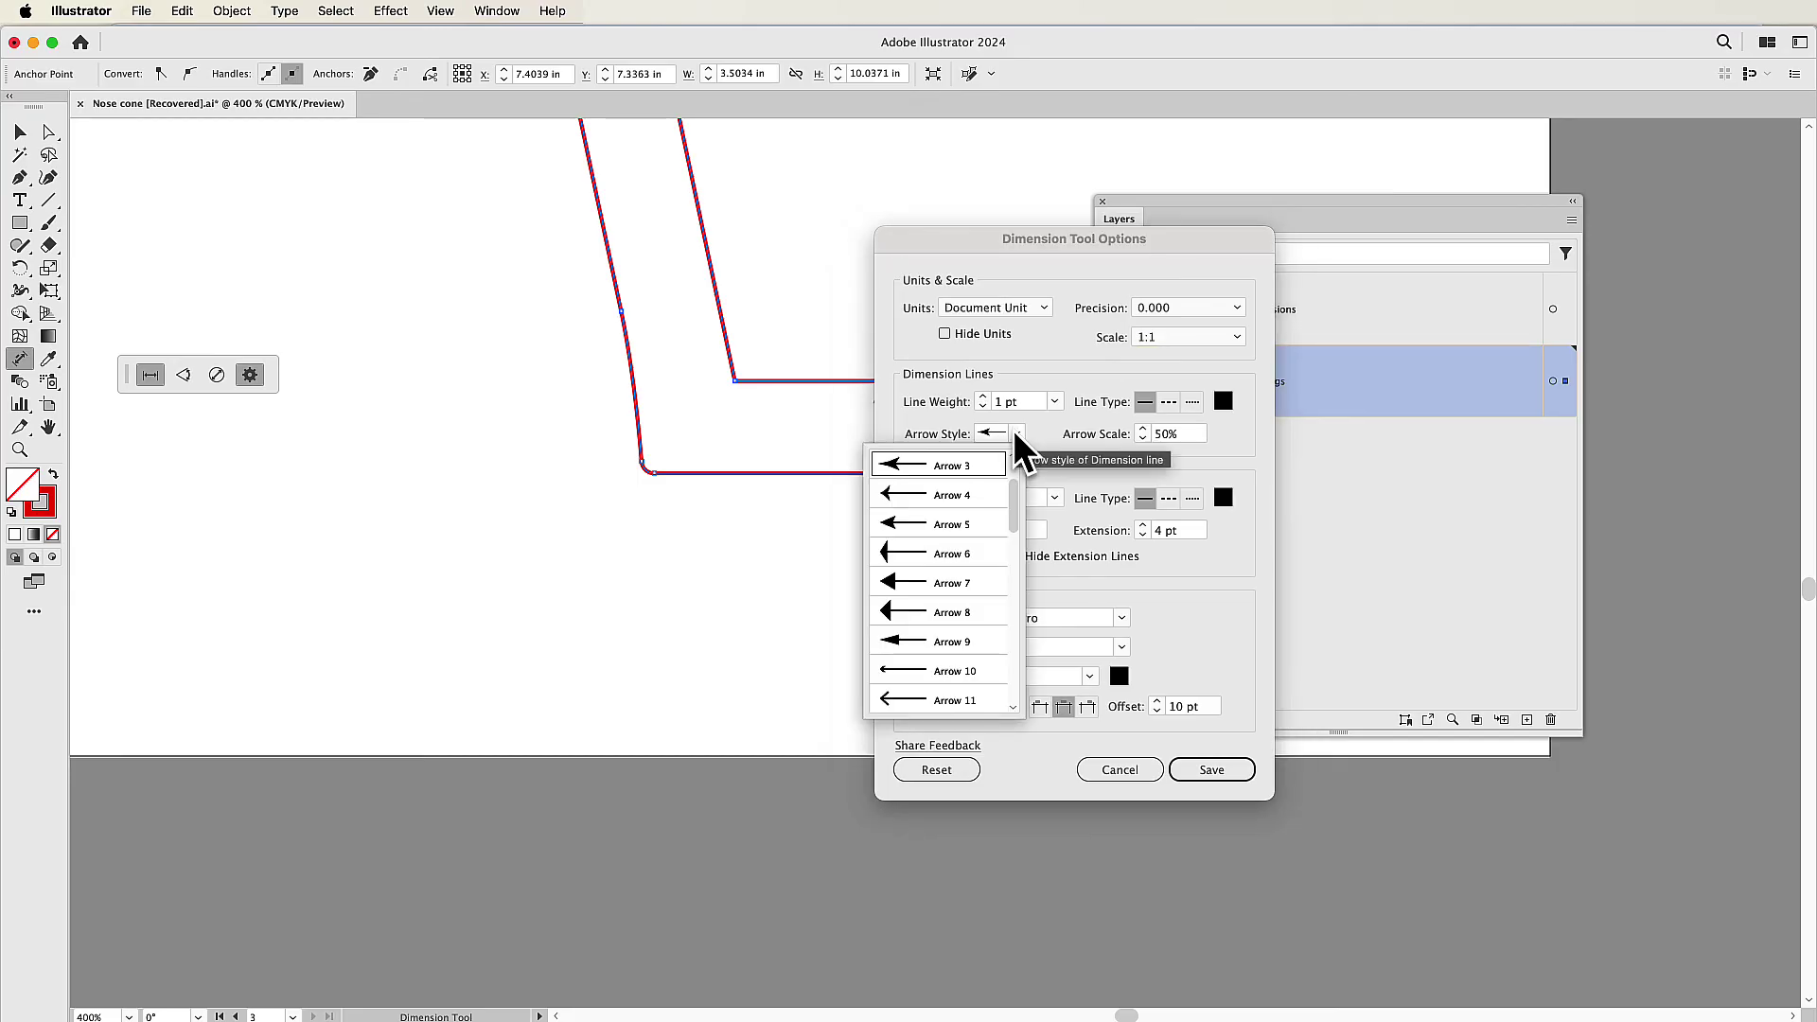
left_click(1013, 435)
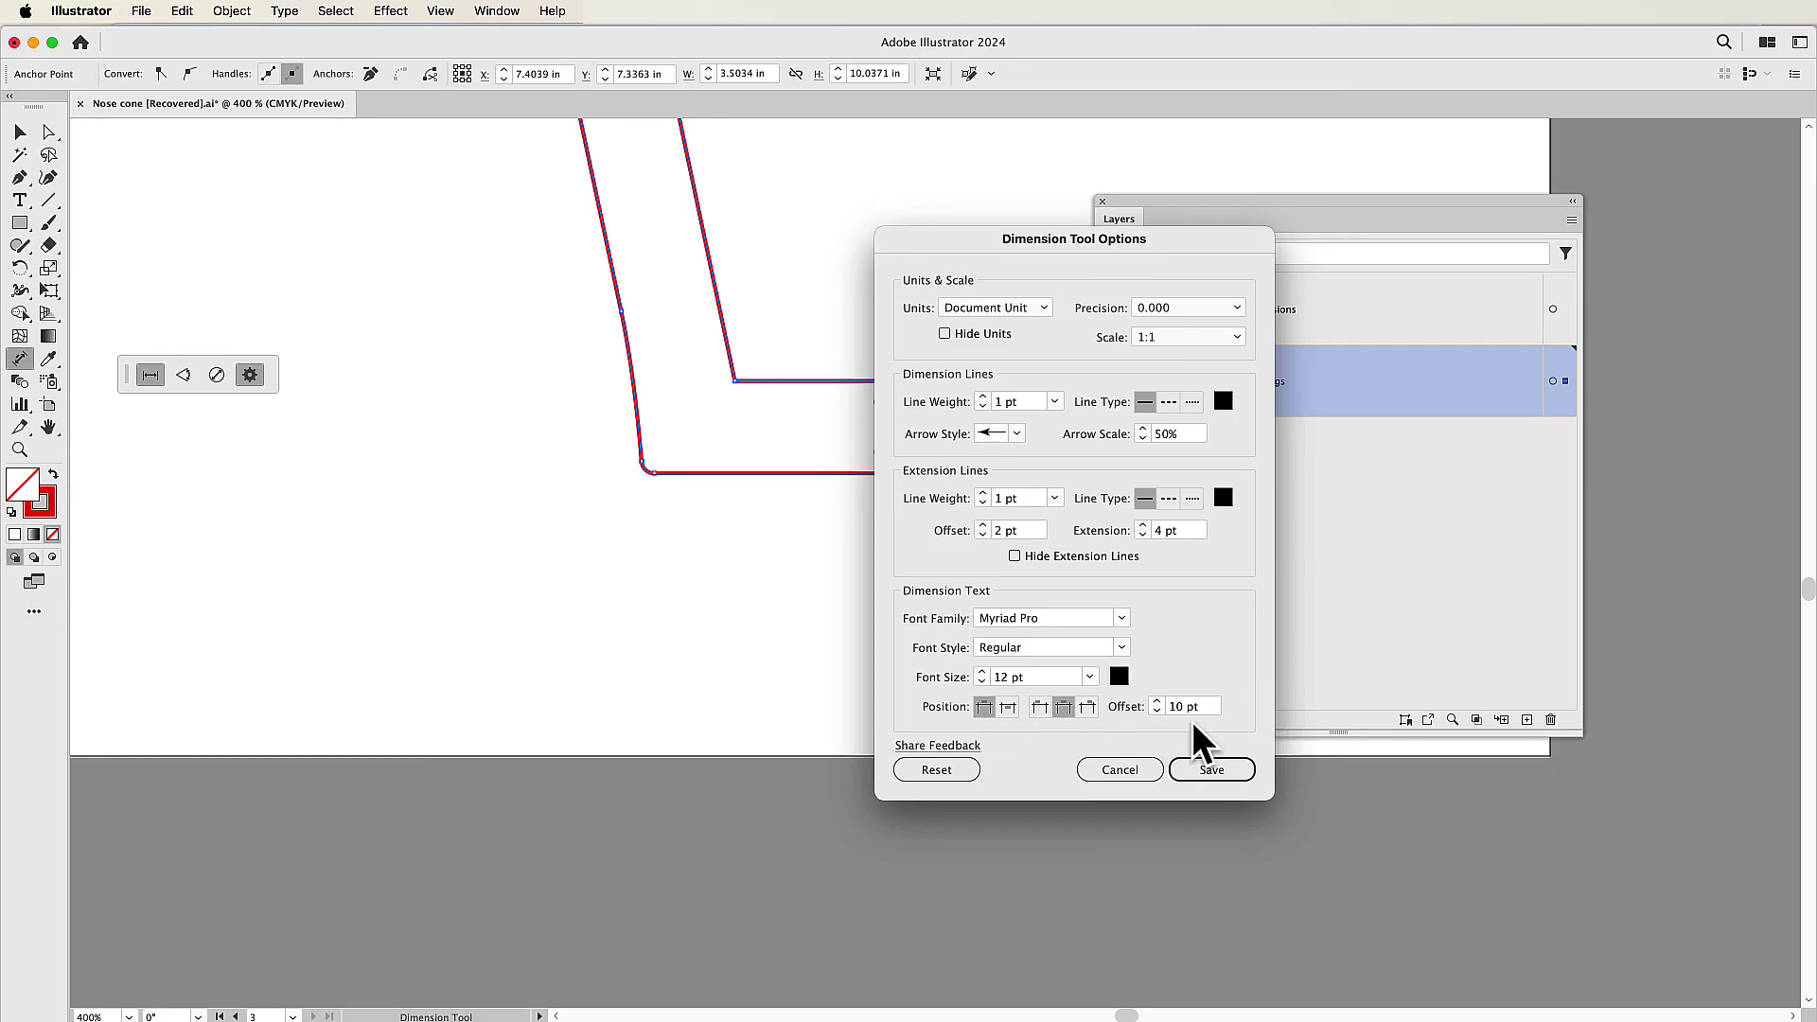
left_click(1219, 781)
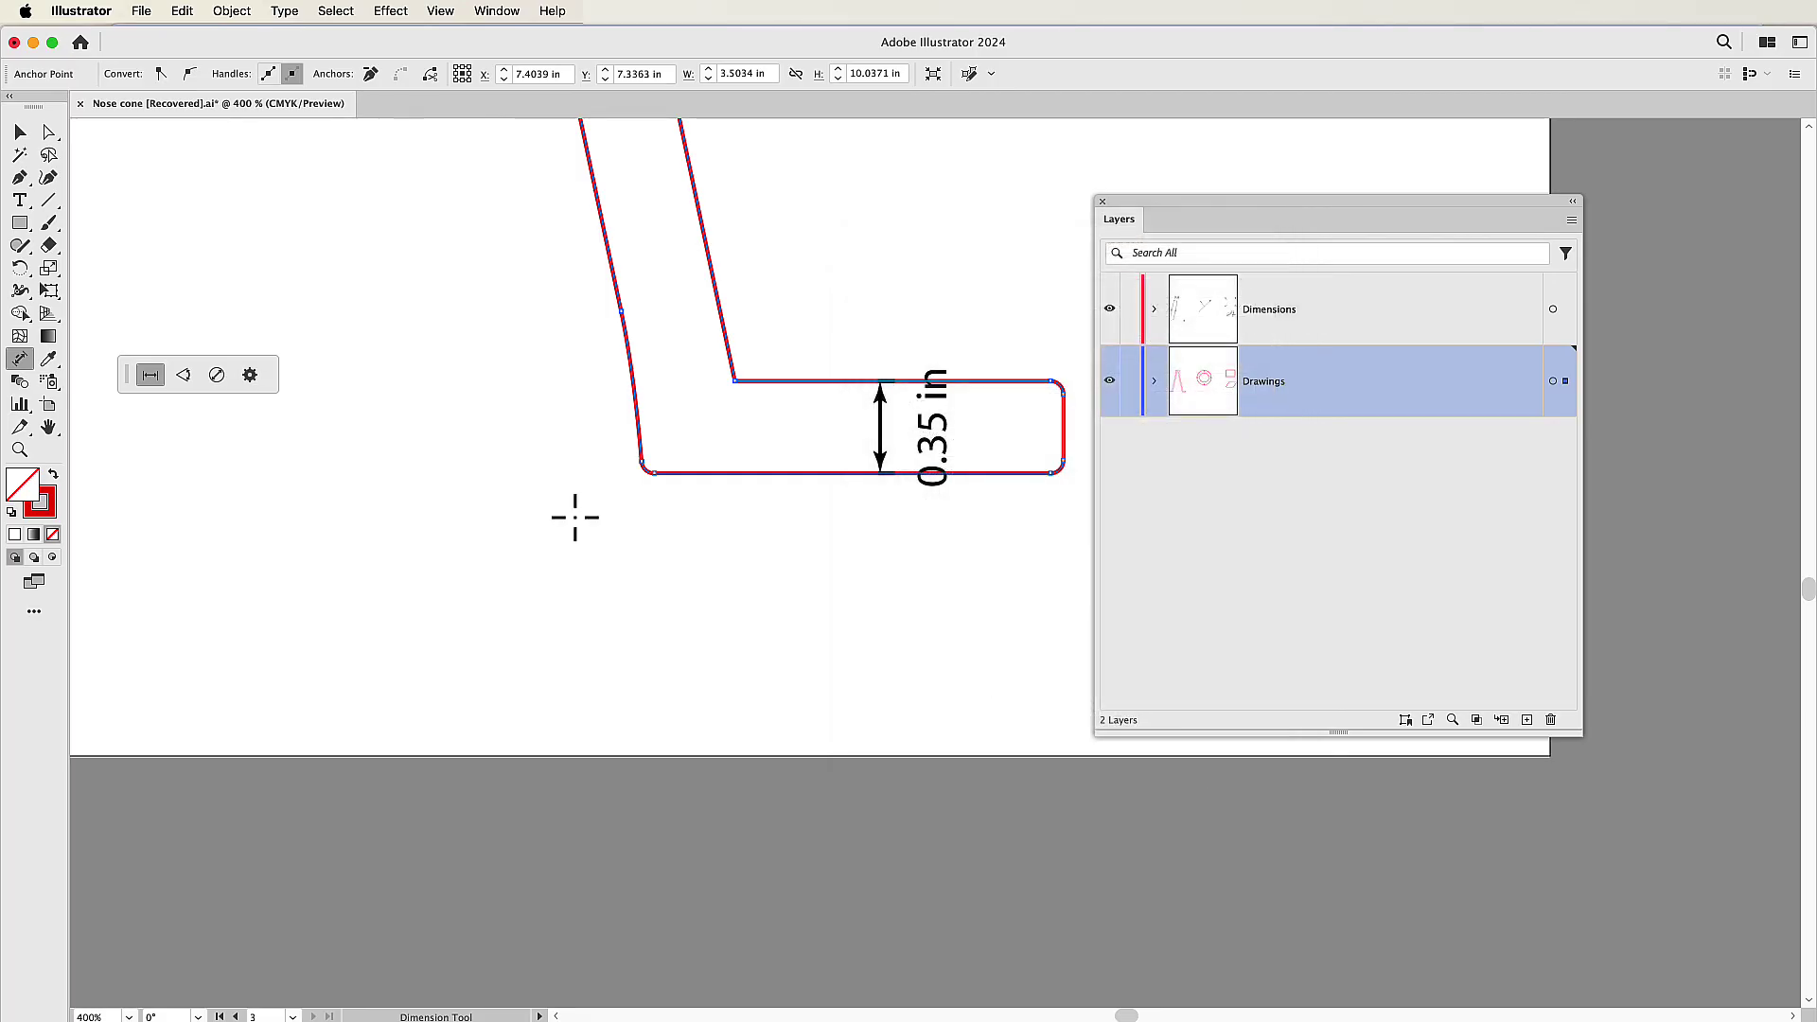
key("super+0")
scroll(620, 515, "right", 5)
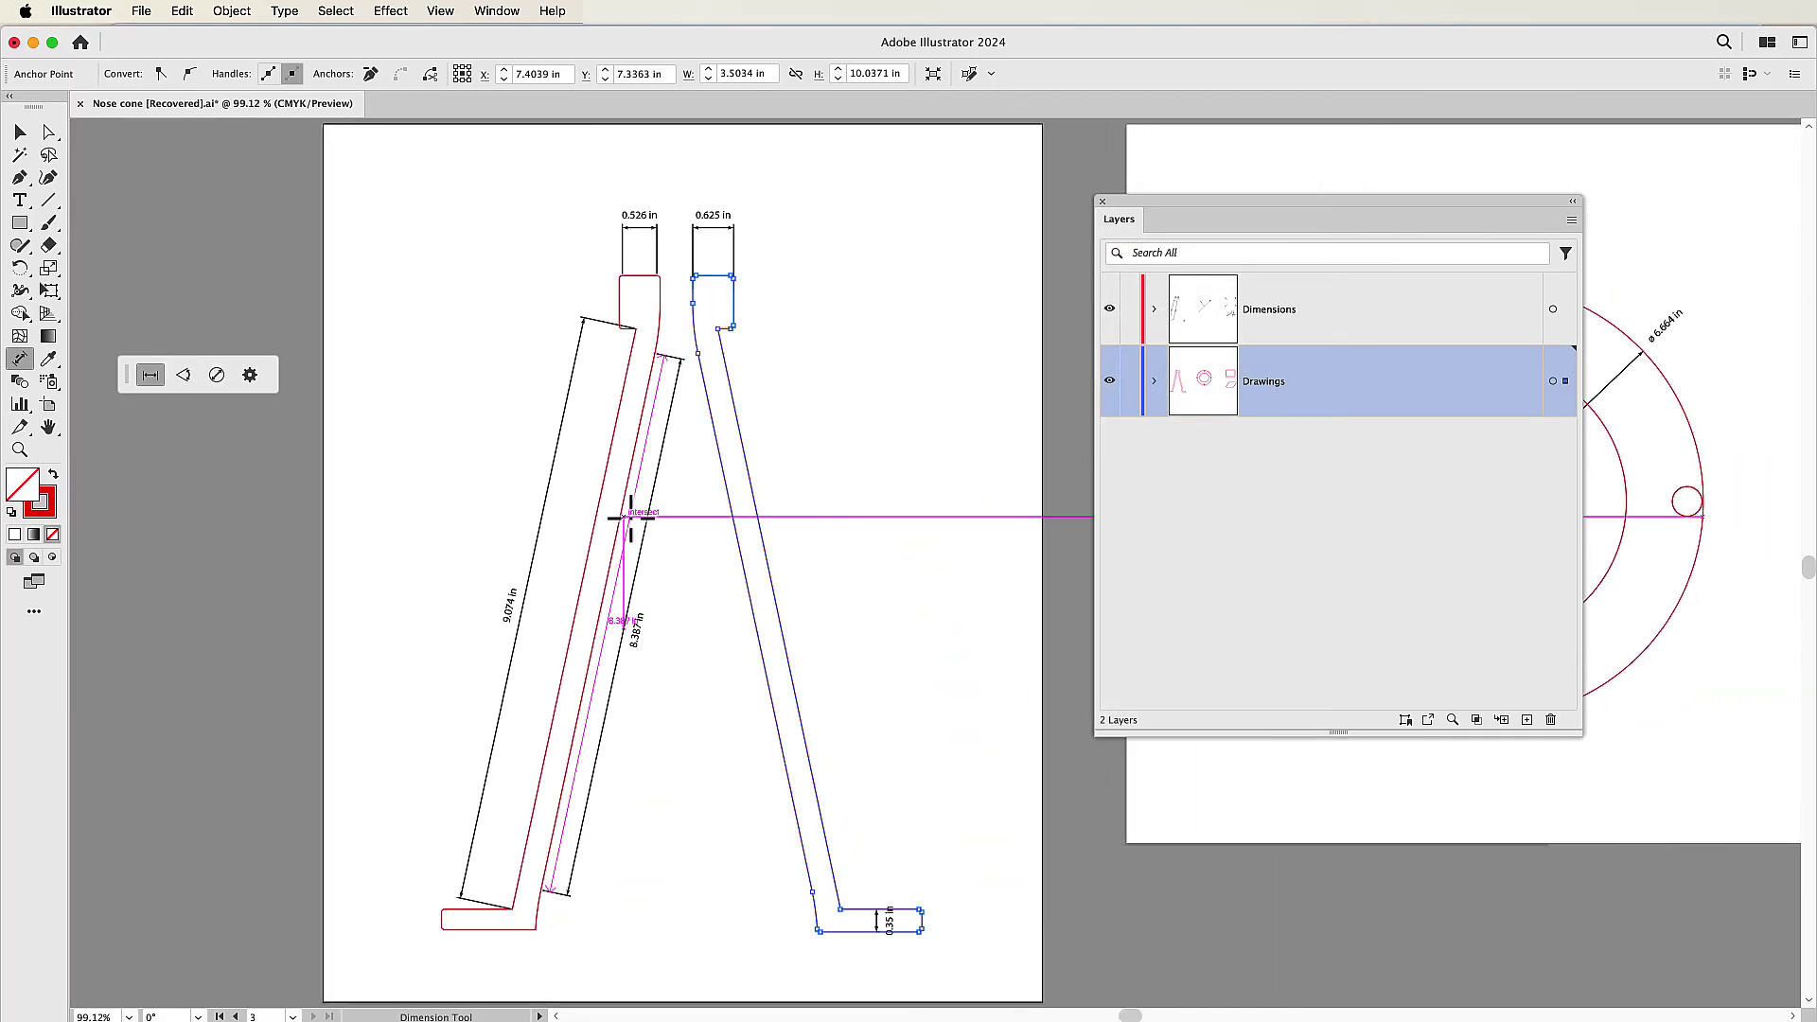